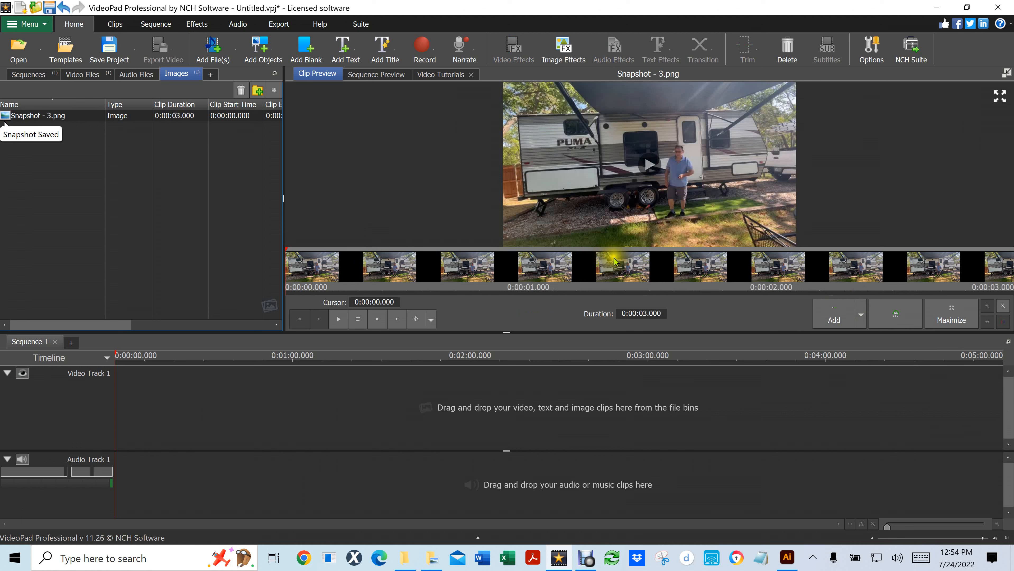
Look up the file path of Snapshot - 3.png in its clip properties and show its folder, closing both windows at the end
{"action": "left_click", "coordinate": [25, 116]}
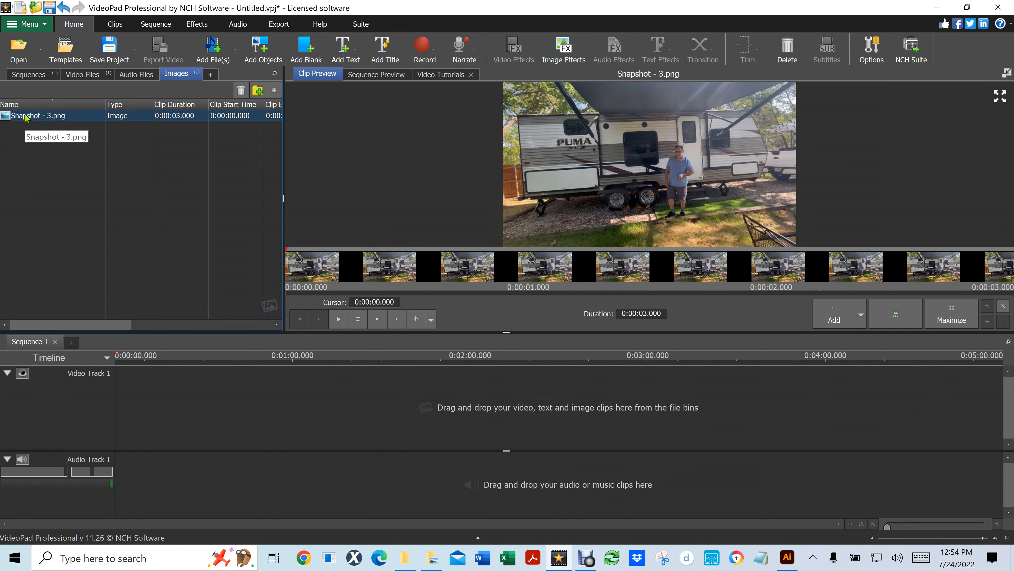
{"action": "right_click", "coordinate": [25, 117]}
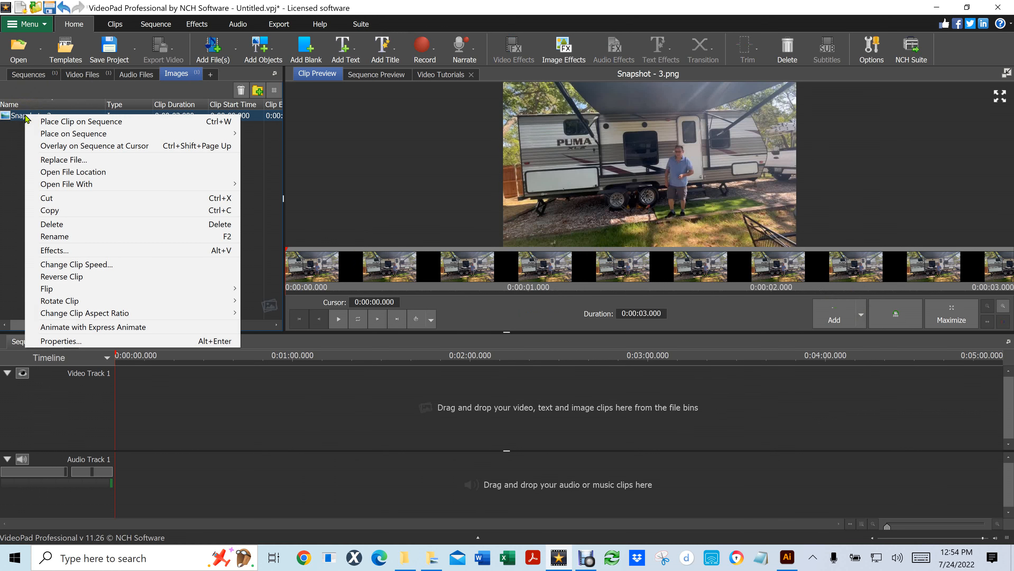
{"action": "left_click", "coordinate": [77, 341]}
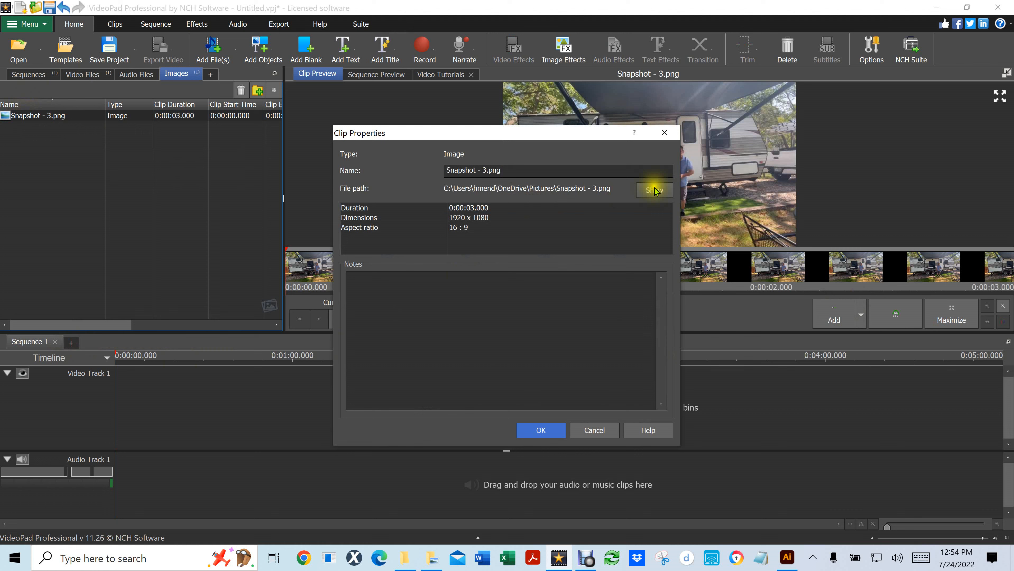
{"action": "left_click", "coordinate": [661, 192]}
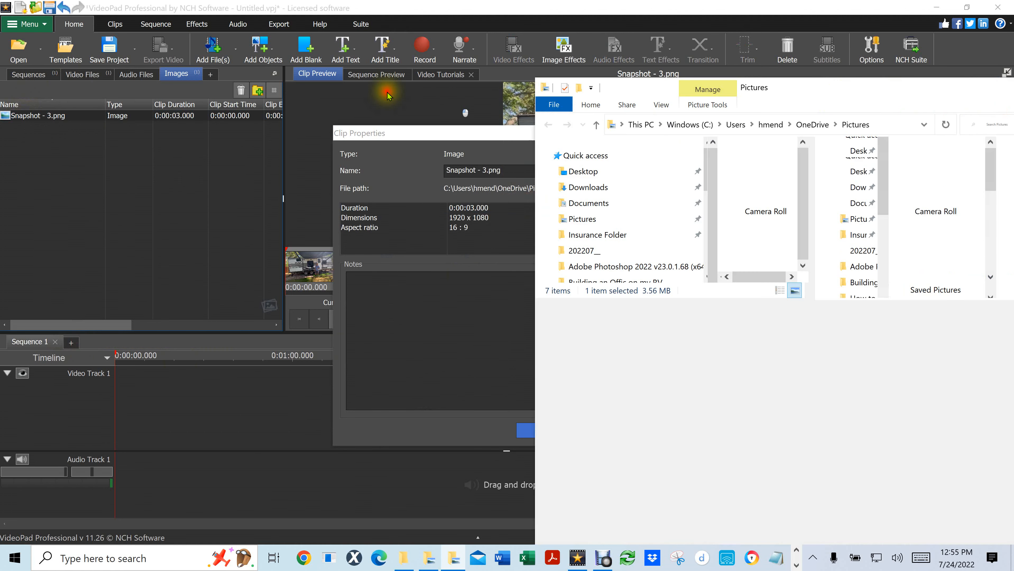
{"action": "left_click_drag", "start_coordinate": [868, 82], "coordinate": [512, 25]}
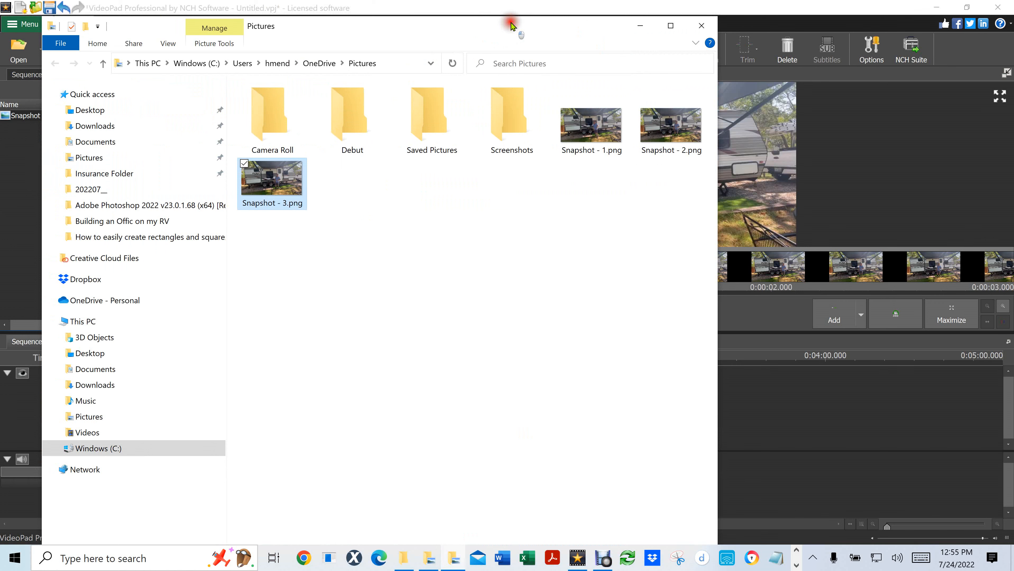
{"action": "left_click", "coordinate": [703, 28]}
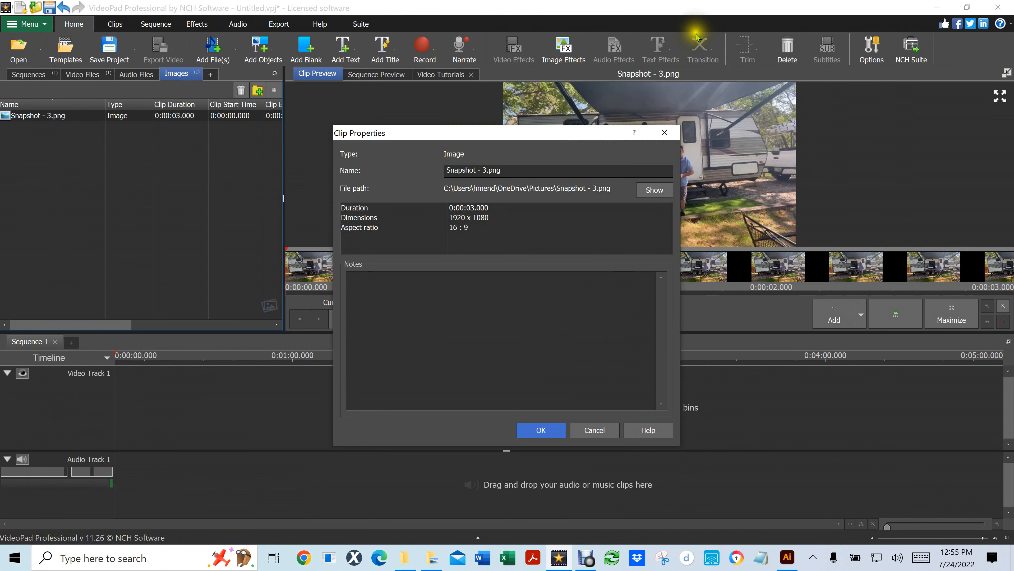
{"action": "left_click", "coordinate": [662, 135]}
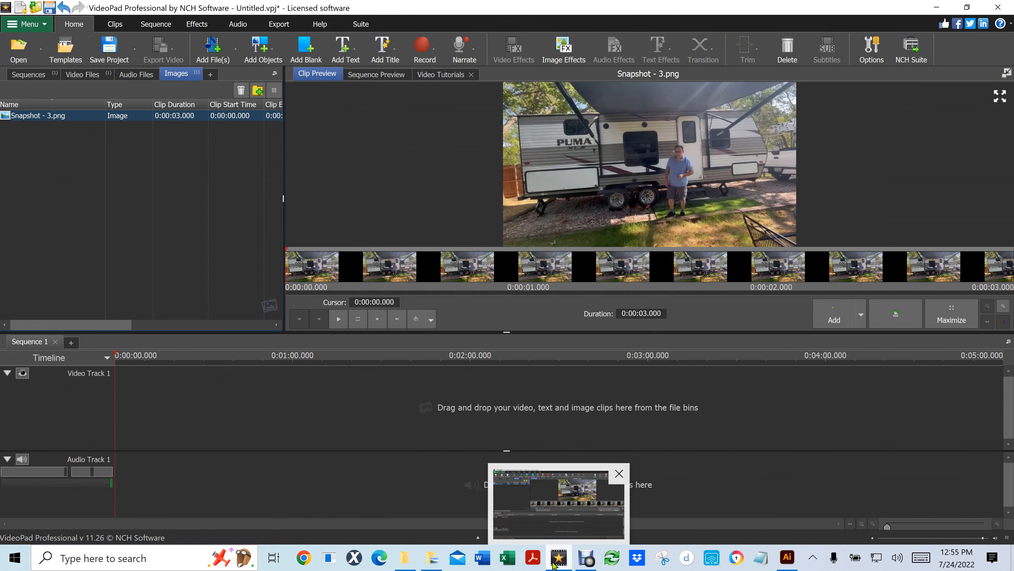
Switch to Illustrator and open the setup for a new document
{"action": "left_click", "coordinate": [787, 558]}
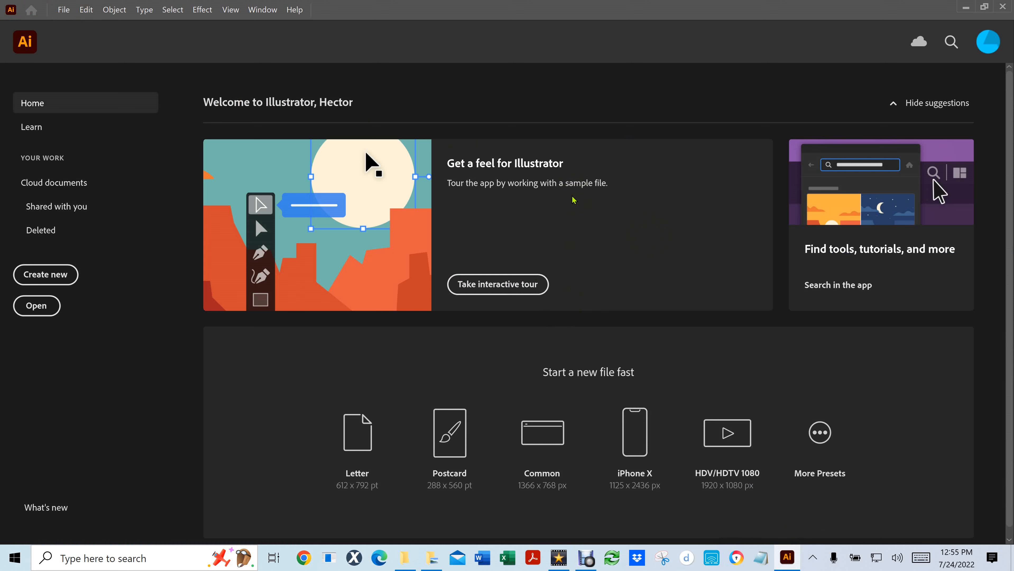
{"action": "left_click", "coordinate": [63, 10]}
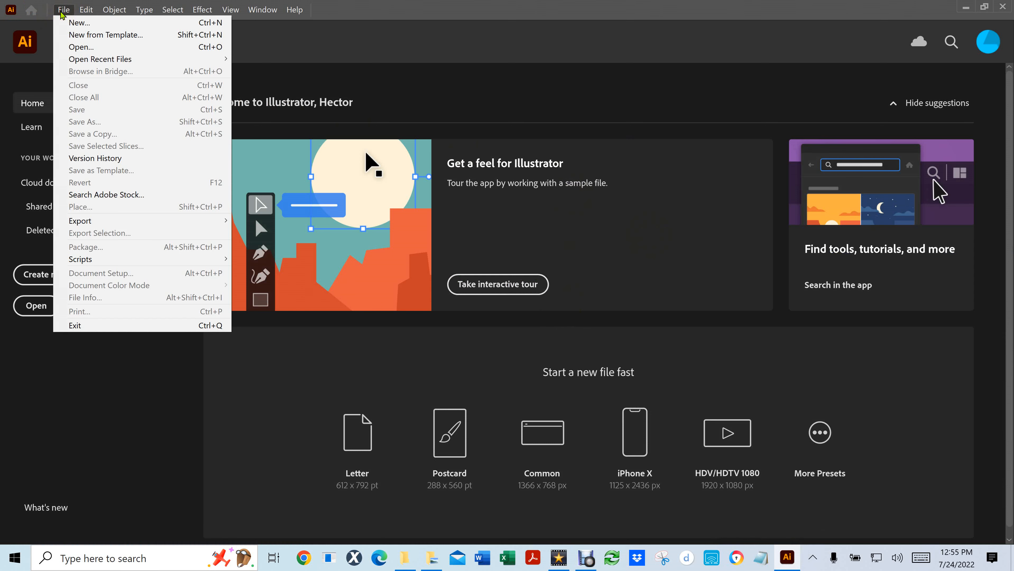
{"action": "left_click", "coordinate": [77, 10]}
{"action": "left_click", "coordinate": [66, 10]}
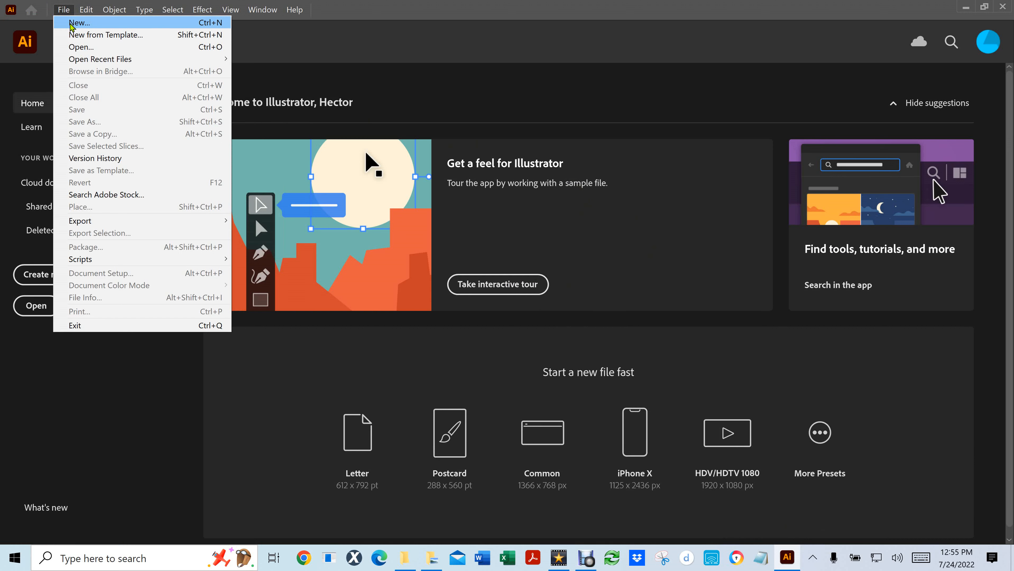
{"action": "left_click", "coordinate": [72, 24]}
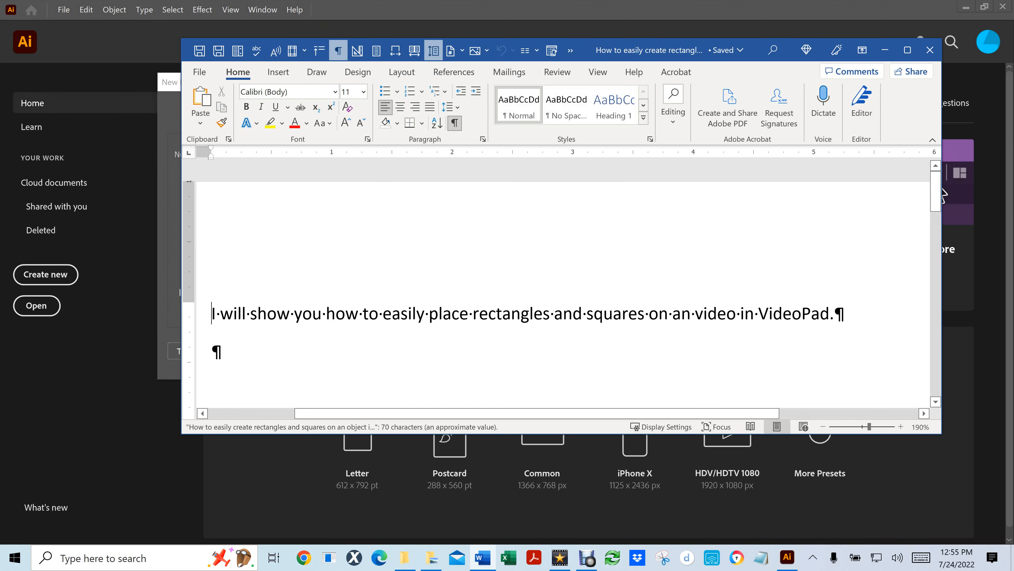
Name the new document "I will show you how to easily place rectangles and squares on an video in VideoPad02", using the sentence copied from Word
{"action": "left_click_drag", "start_coordinate": [210, 313], "coordinate": [825, 308]}
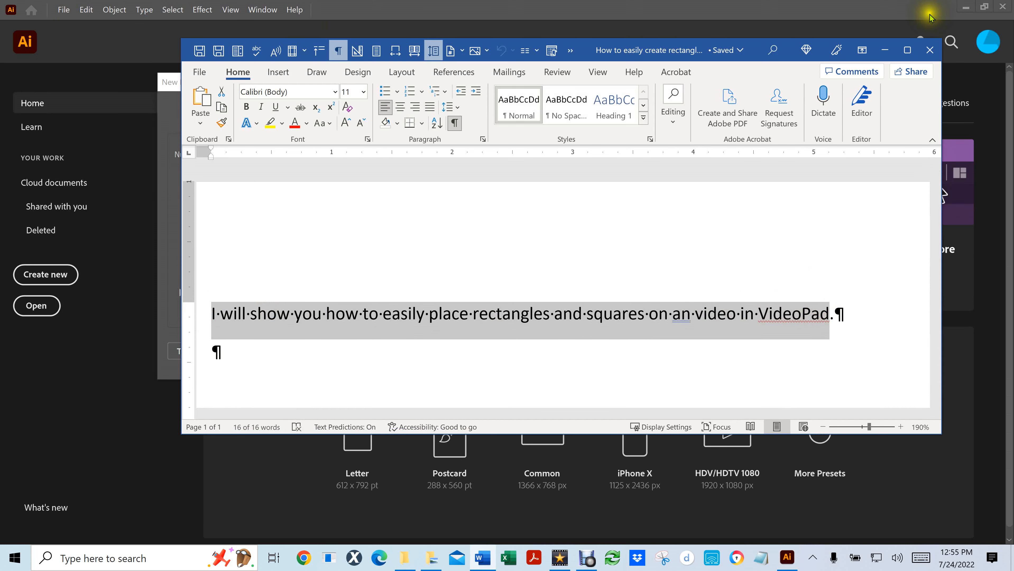
{"action": "left_click", "coordinate": [885, 50]}
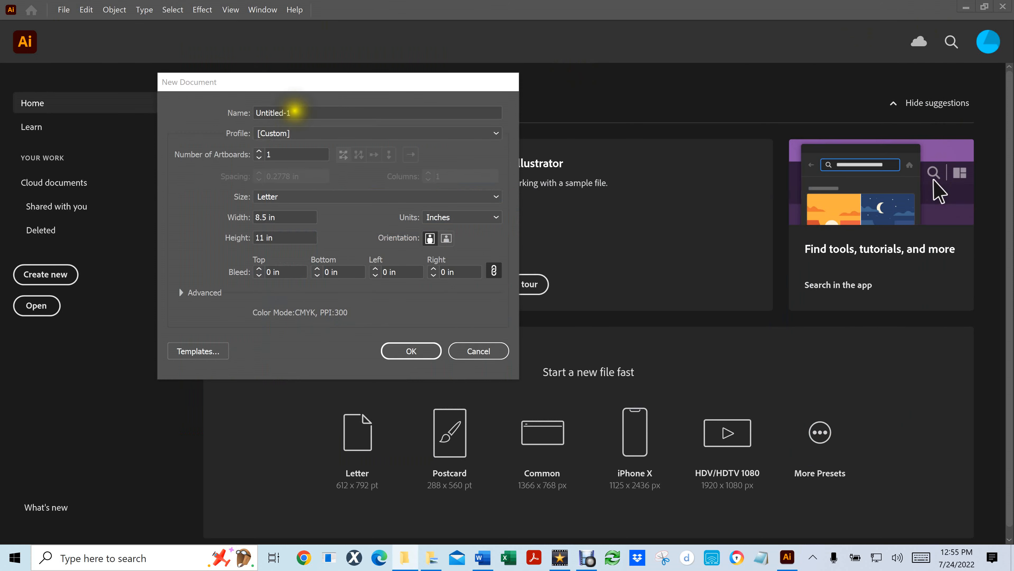
{"action": "left_click", "coordinate": [323, 122]}
{"action": "key", "text": "ctrl+v"}
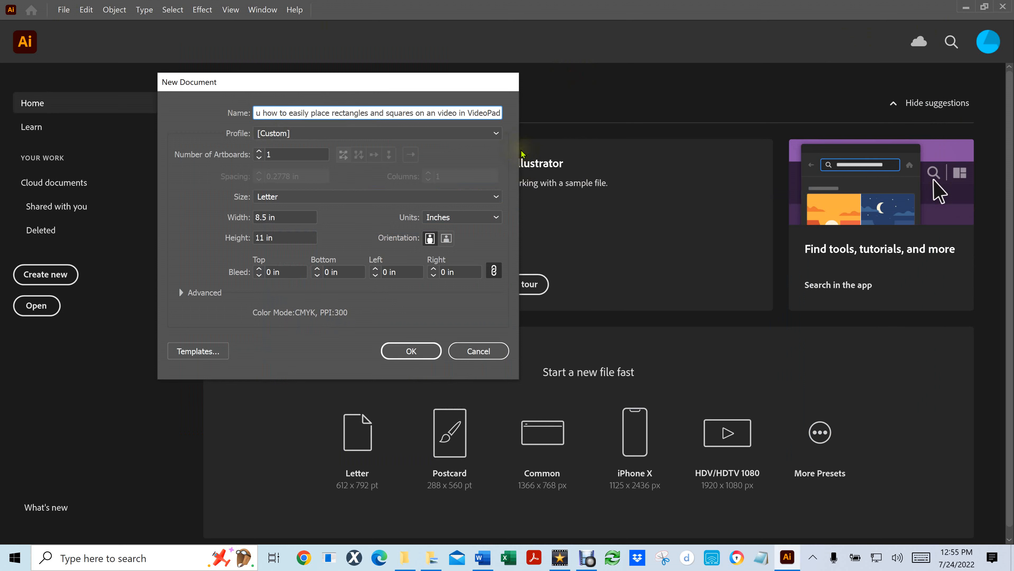
{"action": "type", "text": "02"}
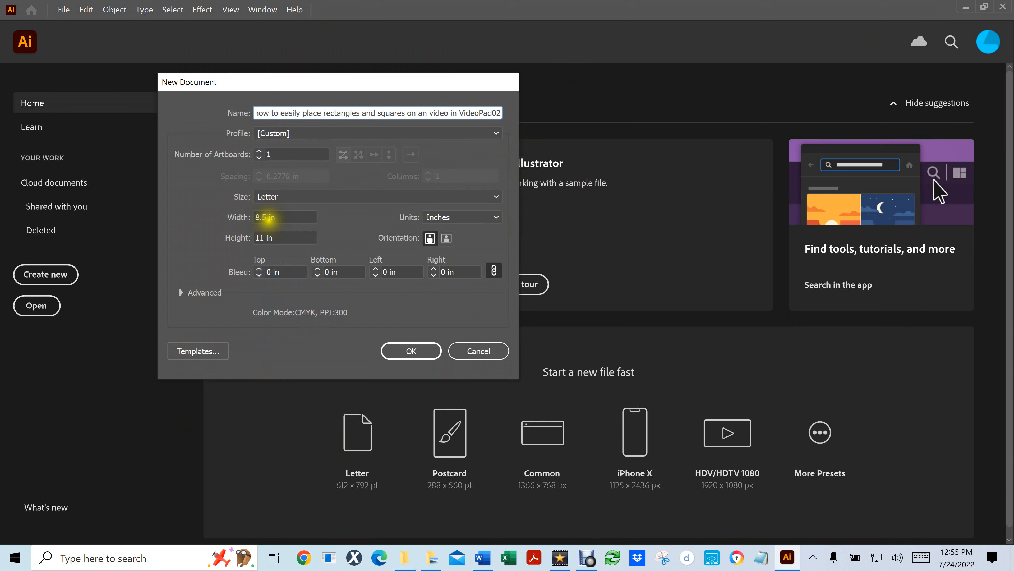
Create the document at Letter size, 8.5 by 11 in, with the units set to Inches
{"action": "left_click", "coordinate": [268, 217]}
{"action": "left_click", "coordinate": [471, 222]}
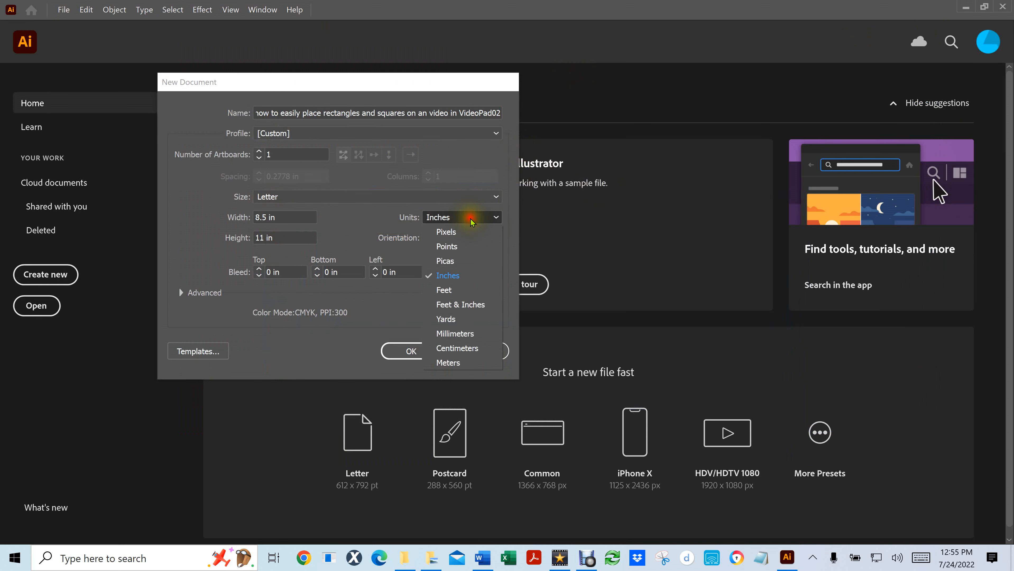
{"action": "left_click", "coordinate": [460, 275]}
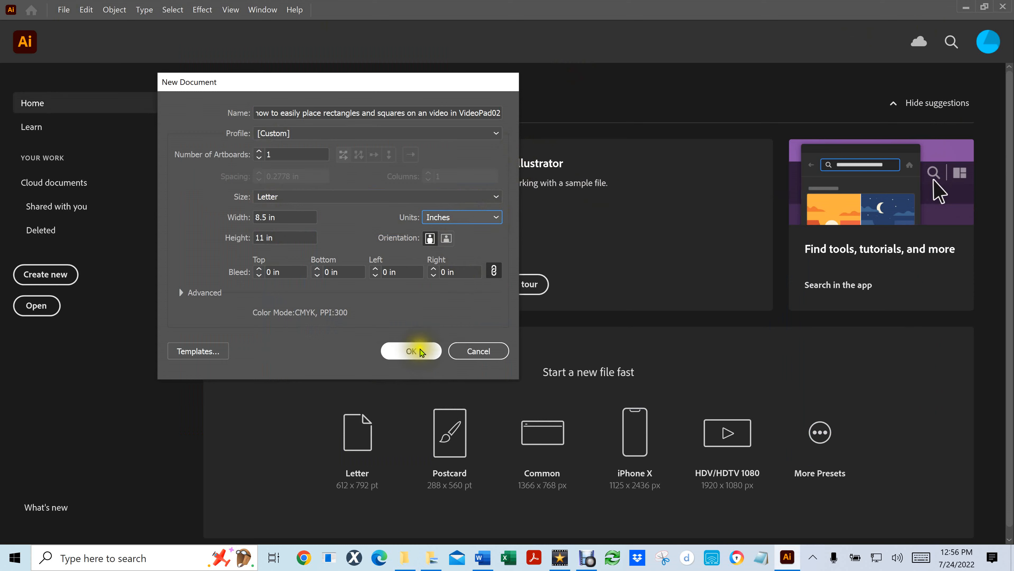
{"action": "left_click", "coordinate": [414, 350]}
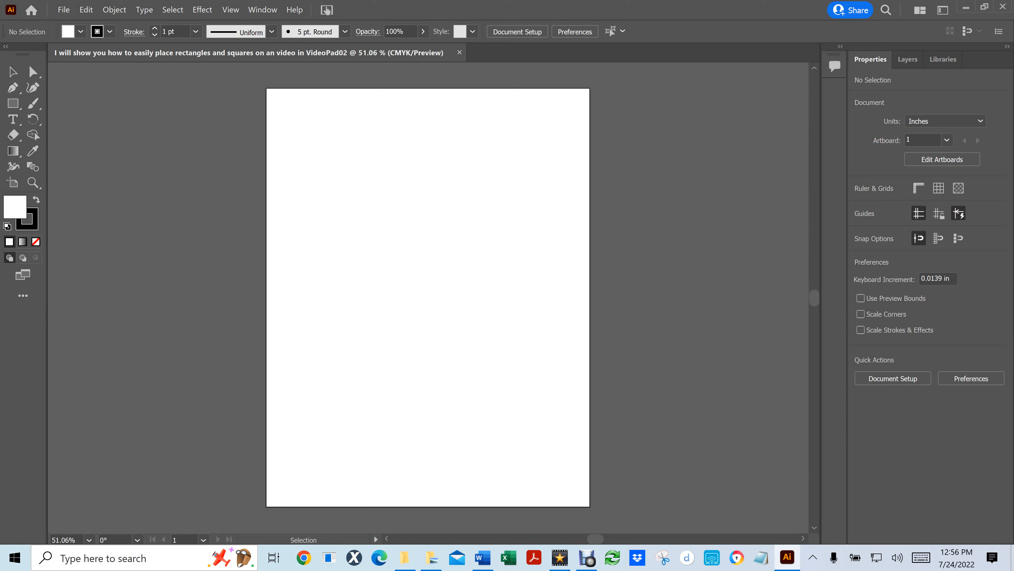
Place Snapshot - 3.png from the Pictures folder in the document and move it onto the artboard's upper-left area
{"action": "key", "text": "alt+Tab"}
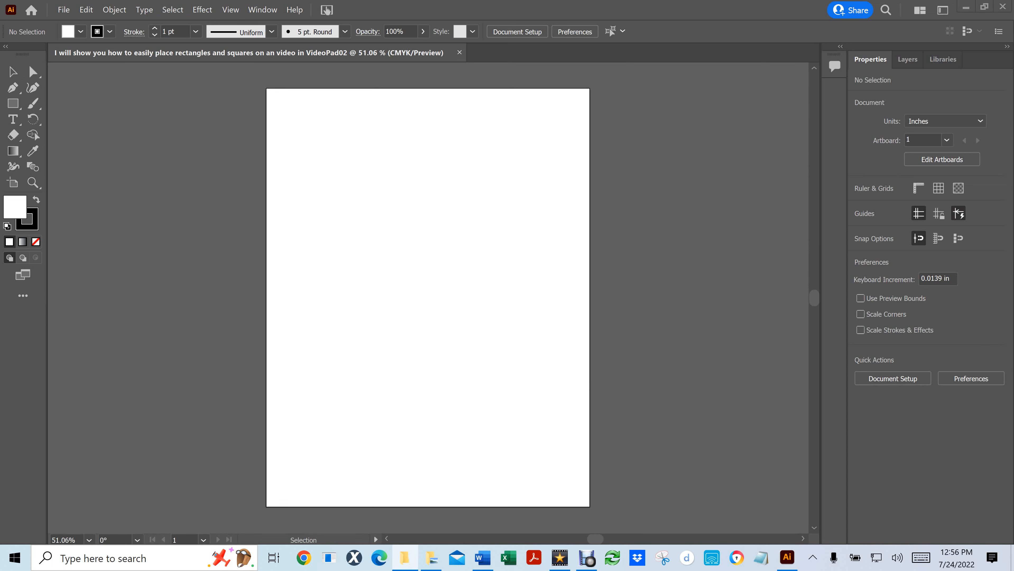
{"action": "left_click_drag", "start_coordinate": [1013, 80], "coordinate": [330, 179]}
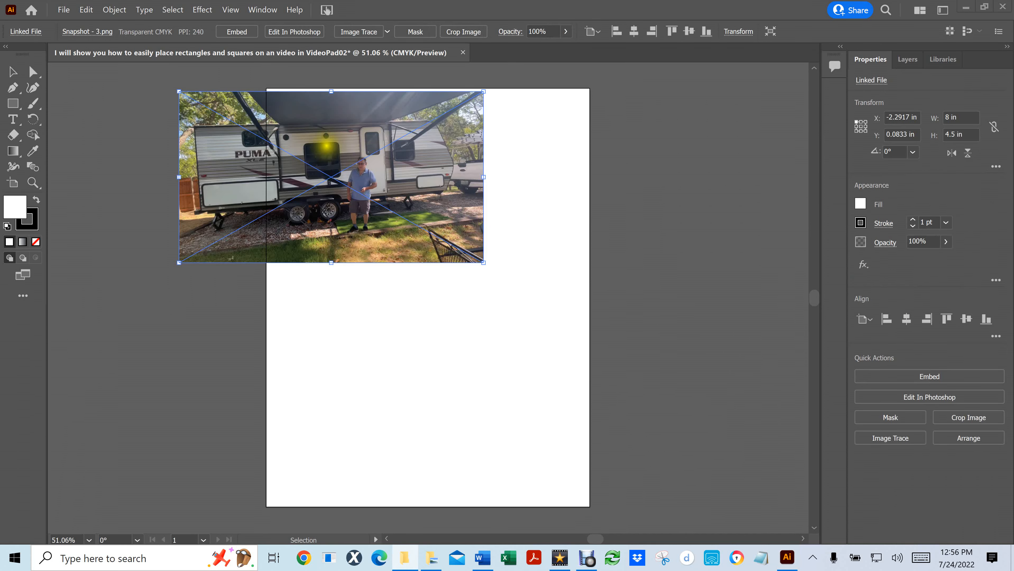
{"action": "left_click_drag", "start_coordinate": [326, 144], "coordinate": [417, 144]}
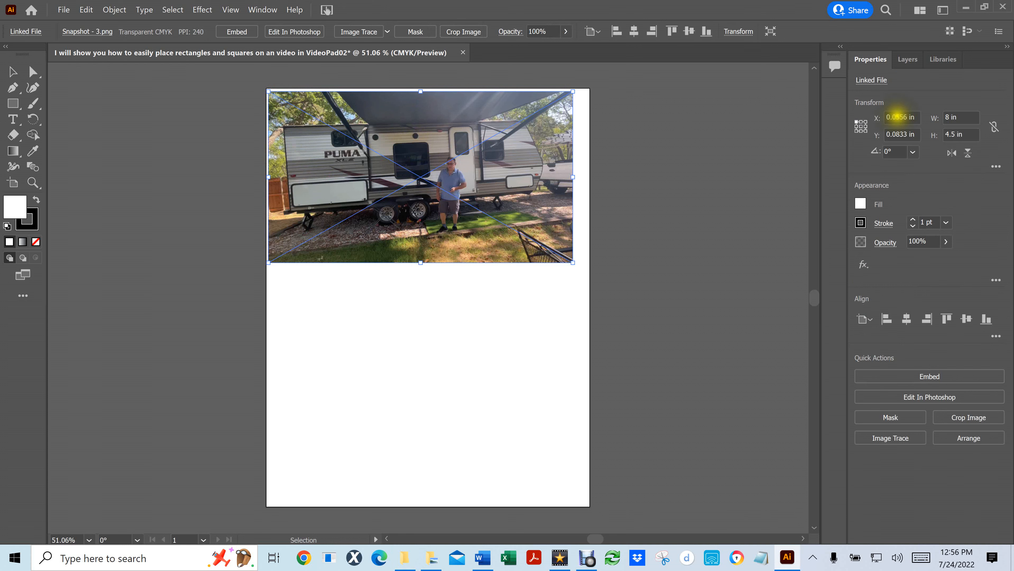
Set the placed snapshot's Y position to 0 in
{"action": "left_click", "coordinate": [912, 116]}
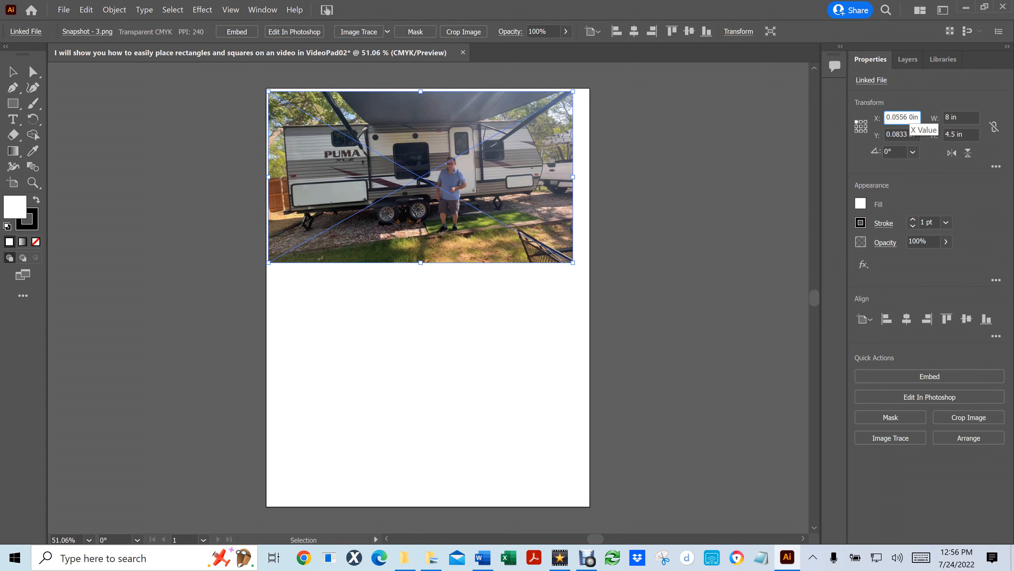
{"action": "key", "text": "Tab"}
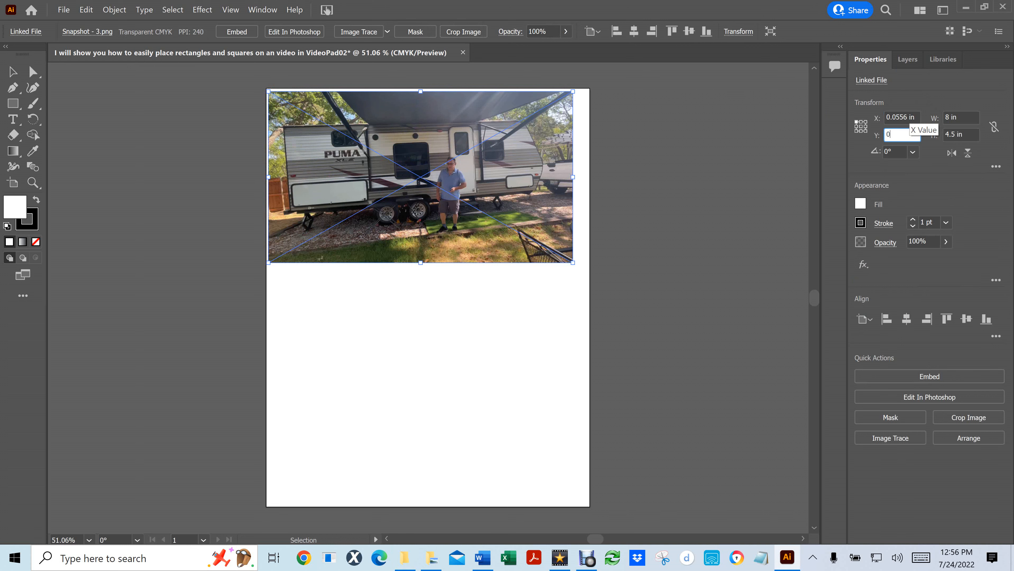
{"action": "type", "text": "0"}
{"action": "key", "text": "Tab"}
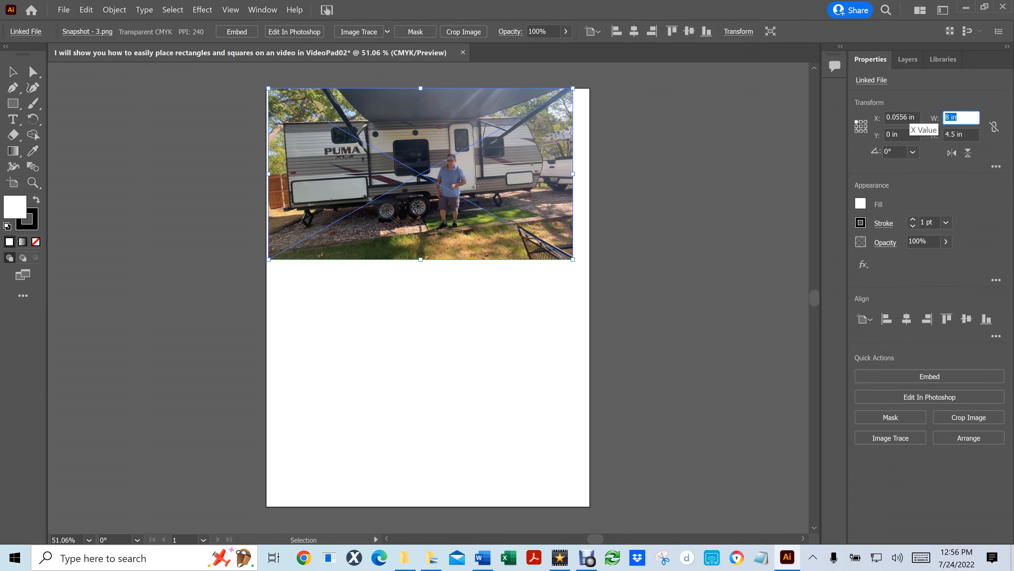
Try to correct the placed snapshot's X position by entering it numerically
{"action": "left_click", "coordinate": [901, 116]}
{"action": "key", "text": "Return"}
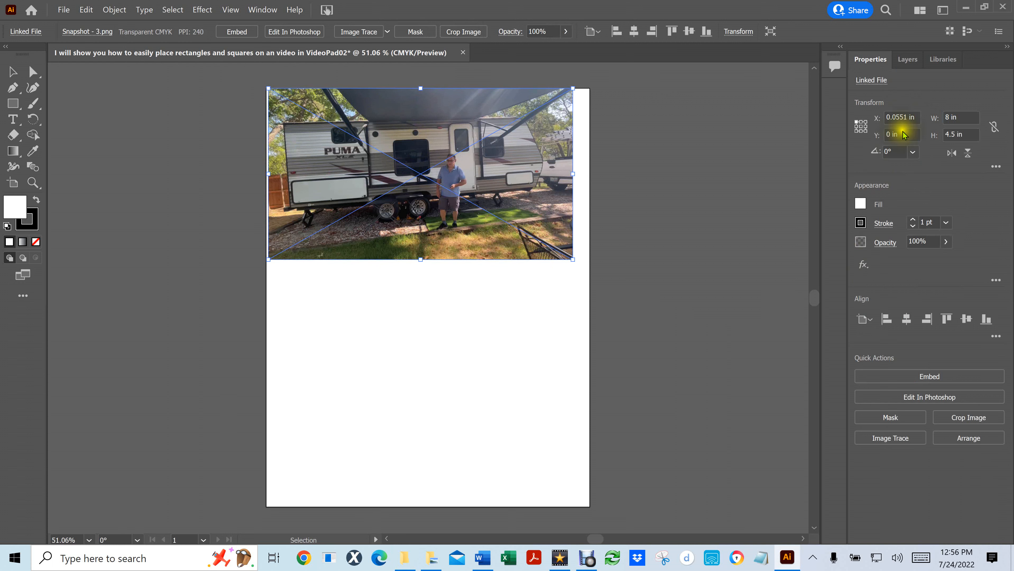
{"action": "left_click", "coordinate": [908, 117]}
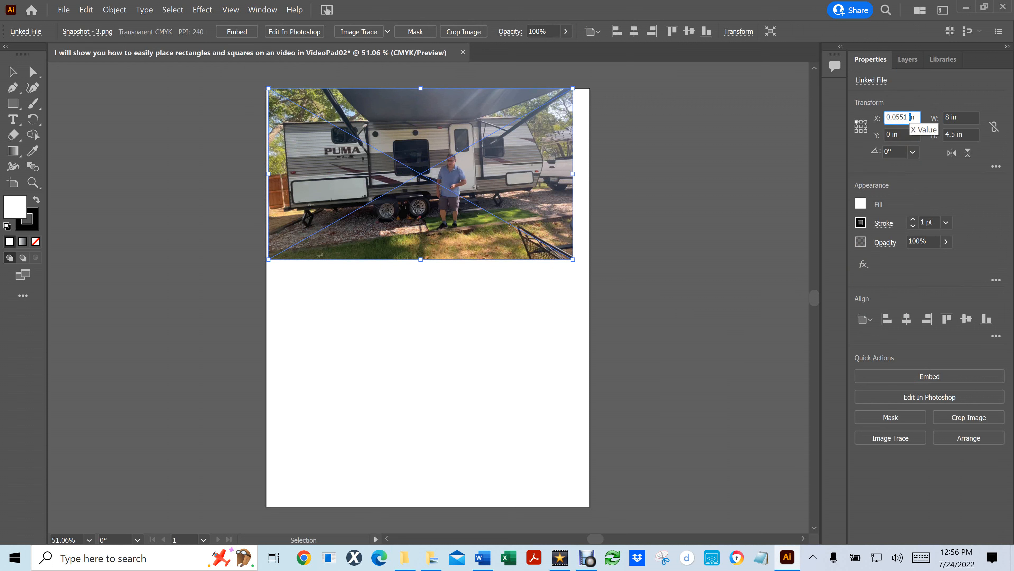
{"action": "key", "text": "Return"}
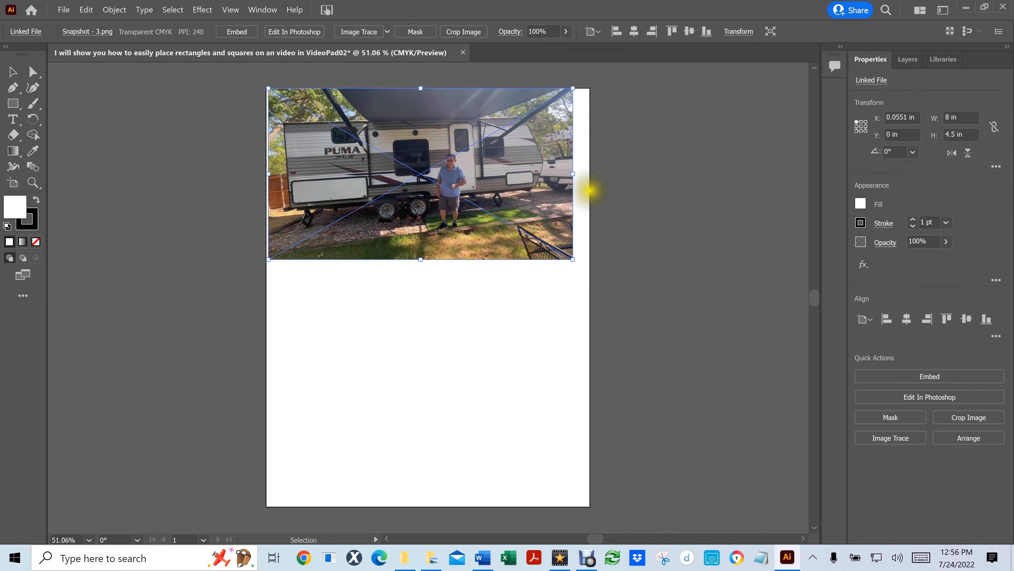
{"action": "left_click", "coordinate": [432, 330]}
{"action": "left_click", "coordinate": [456, 195]}
{"action": "left_click", "coordinate": [905, 116]}
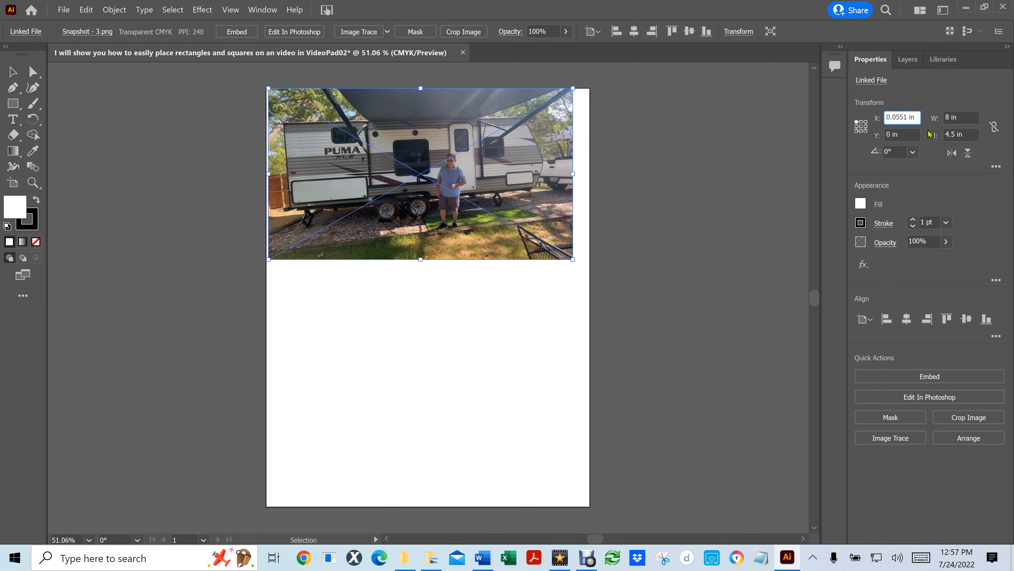
{"action": "key", "text": "Return"}
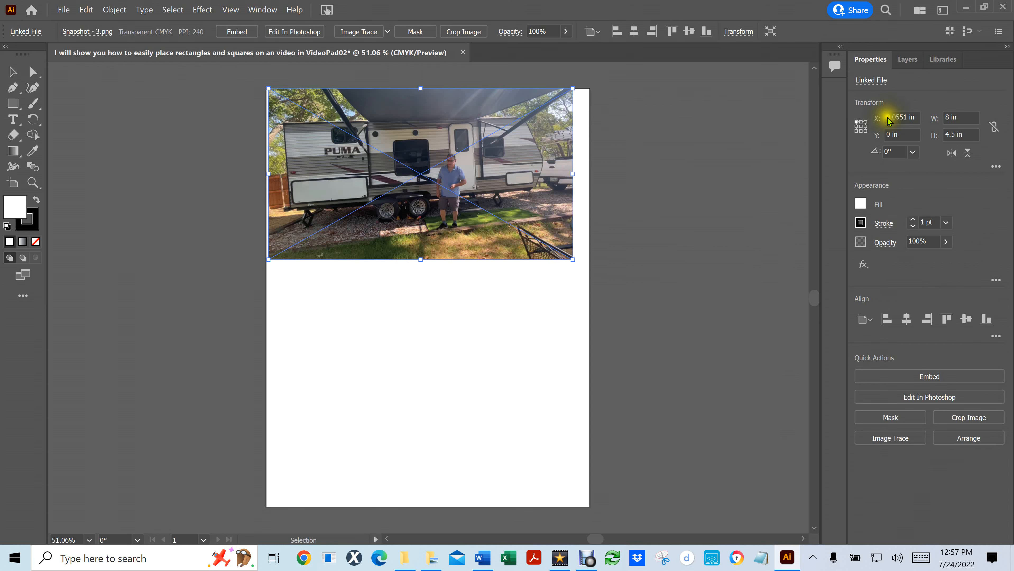
Move the snapshot flush with the artboard's left edge at X 0 in and deselect it
{"action": "scroll", "coordinate": [304, 112], "scroll_direction": "up", "scroll_amount": 3}
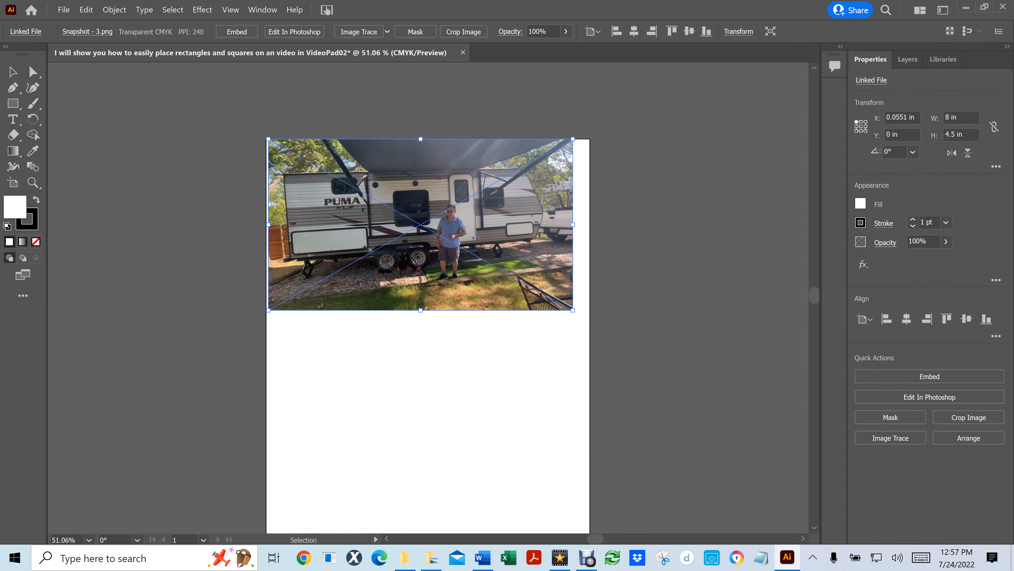
{"action": "scroll", "coordinate": [330, 190], "scroll_direction": "up", "scroll_amount": 5}
{"action": "scroll", "coordinate": [331, 191], "scroll_direction": "down", "scroll_amount": 4}
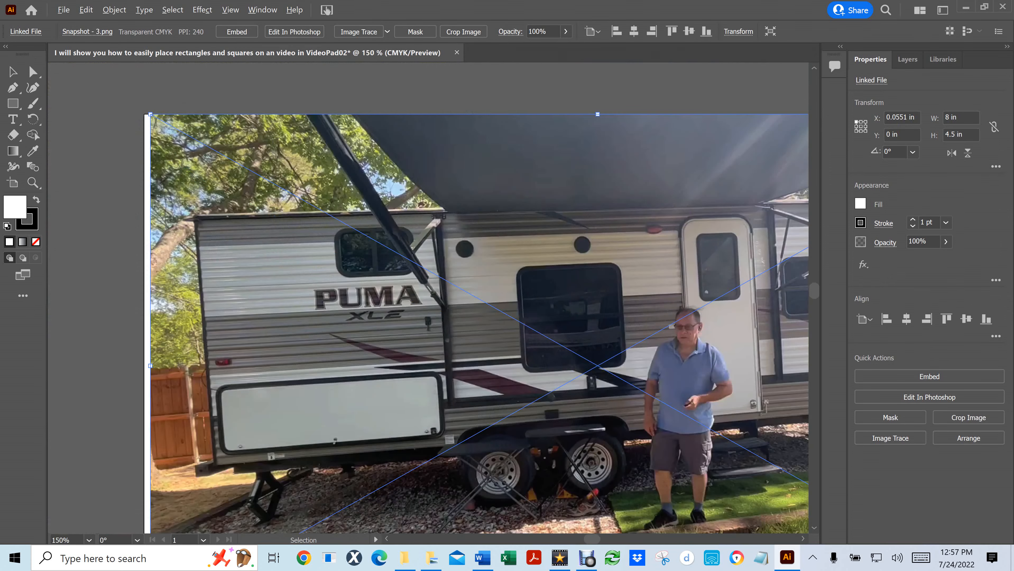
{"action": "left_click_drag", "start_coordinate": [279, 179], "coordinate": [275, 180]}
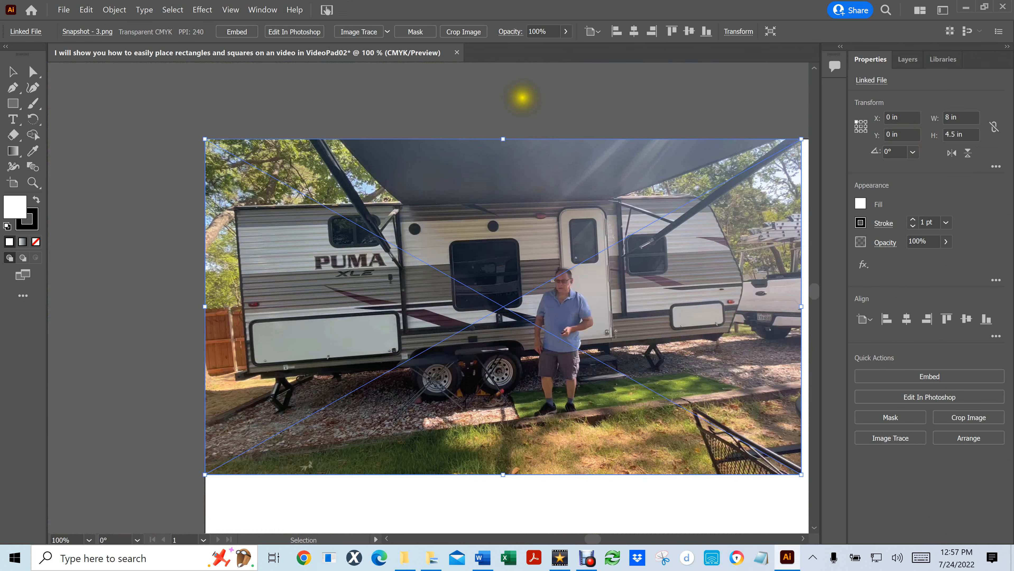
{"action": "left_click", "coordinate": [523, 98]}
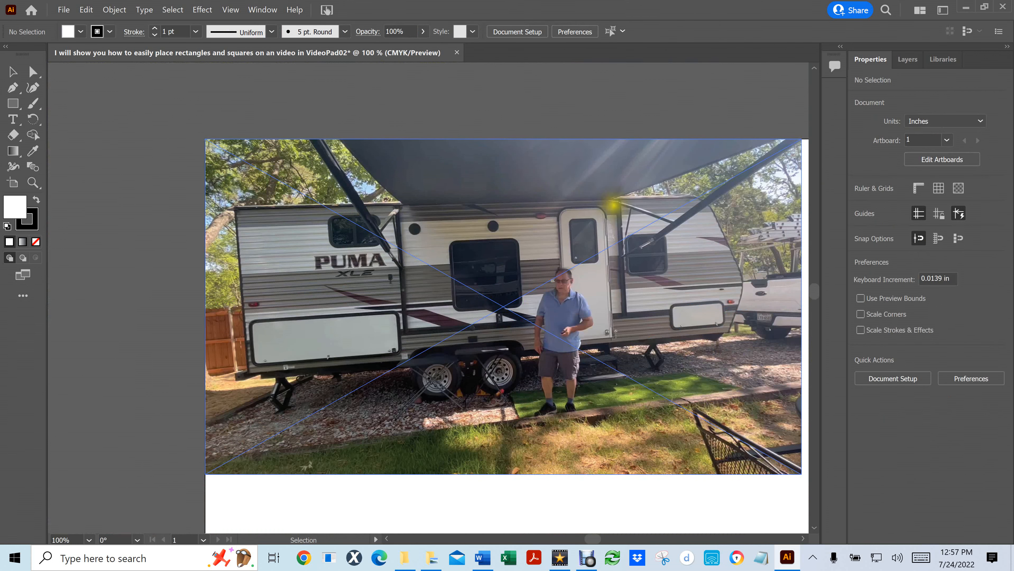
Trace a closed, rounded-corner Pen path around the large white storage door at the trailer's lower-left end
{"action": "scroll", "coordinate": [507, 300], "scroll_direction": "down", "scroll_amount": 1}
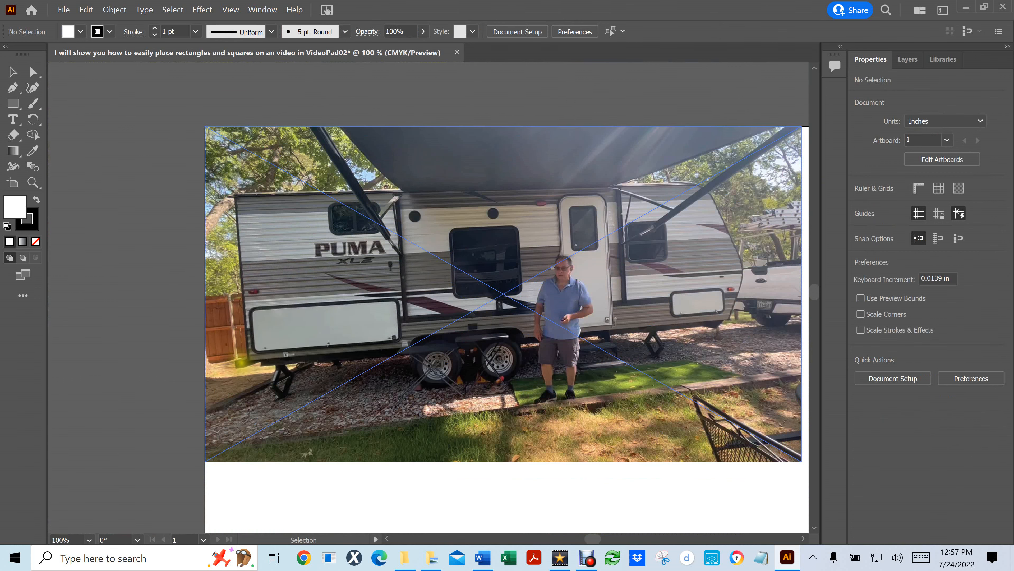
{"action": "scroll", "coordinate": [242, 360], "scroll_direction": "up", "scroll_amount": 2}
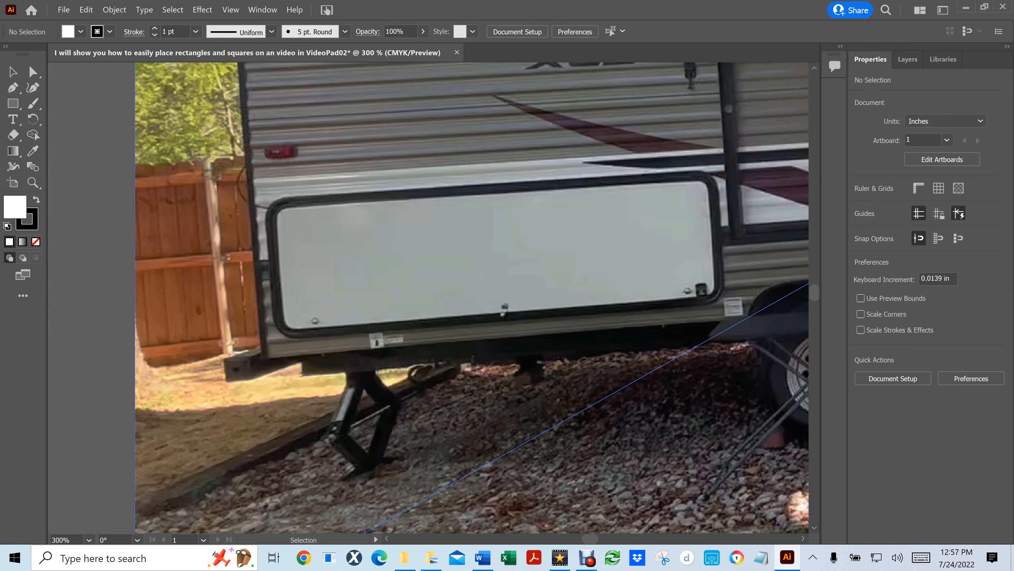
{"action": "left_click", "coordinate": [14, 88]}
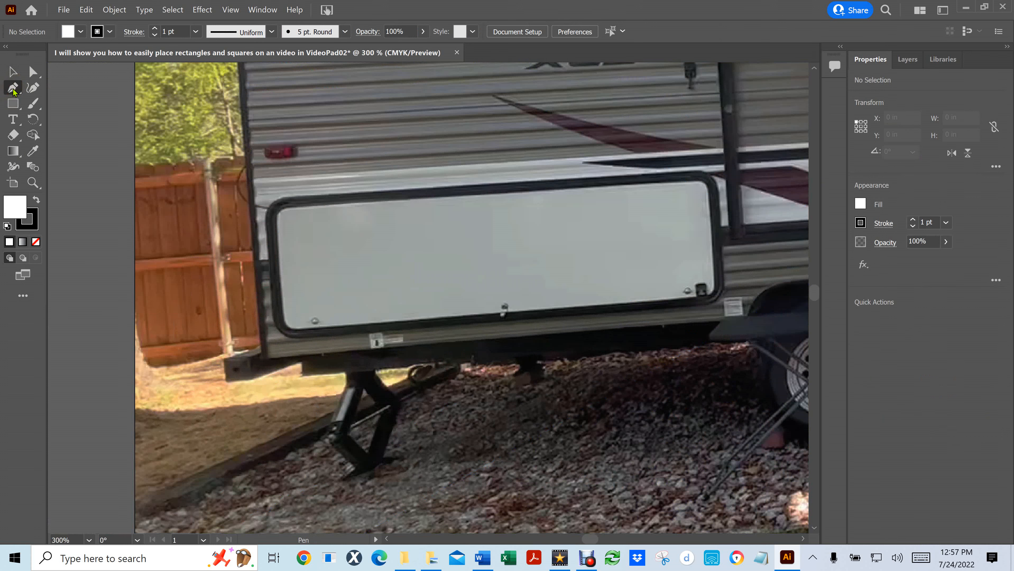
{"action": "left_click", "coordinate": [14, 89]}
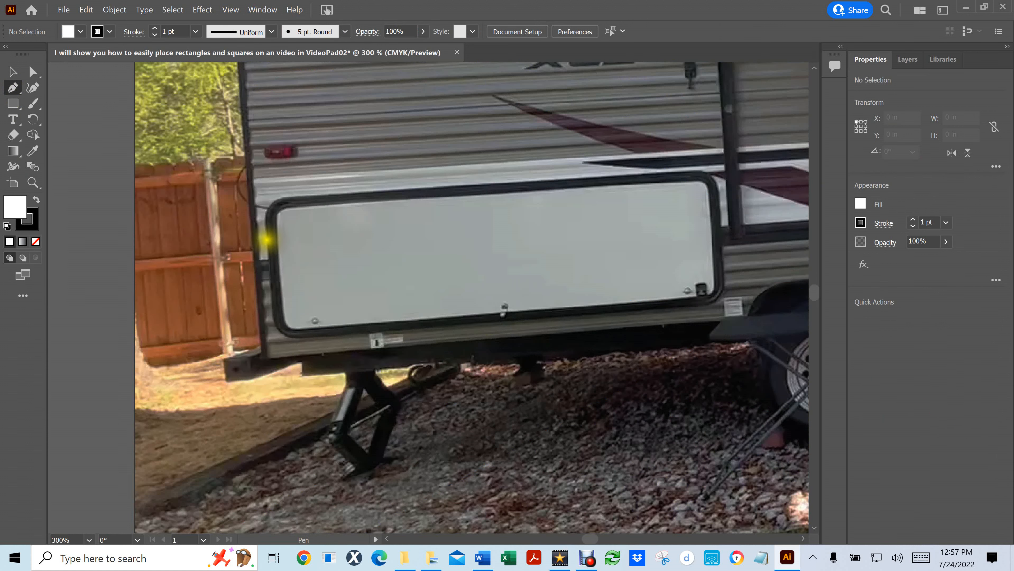
{"action": "left_click_drag", "start_coordinate": [266, 239], "coordinate": [363, 195]}
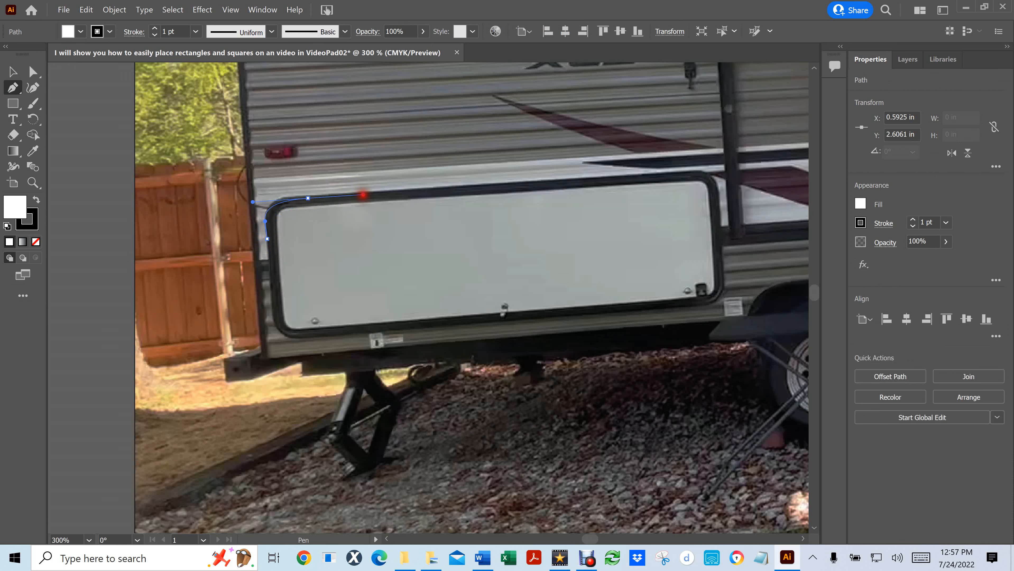
{"action": "left_click_drag", "start_coordinate": [665, 174], "coordinate": [699, 170]}
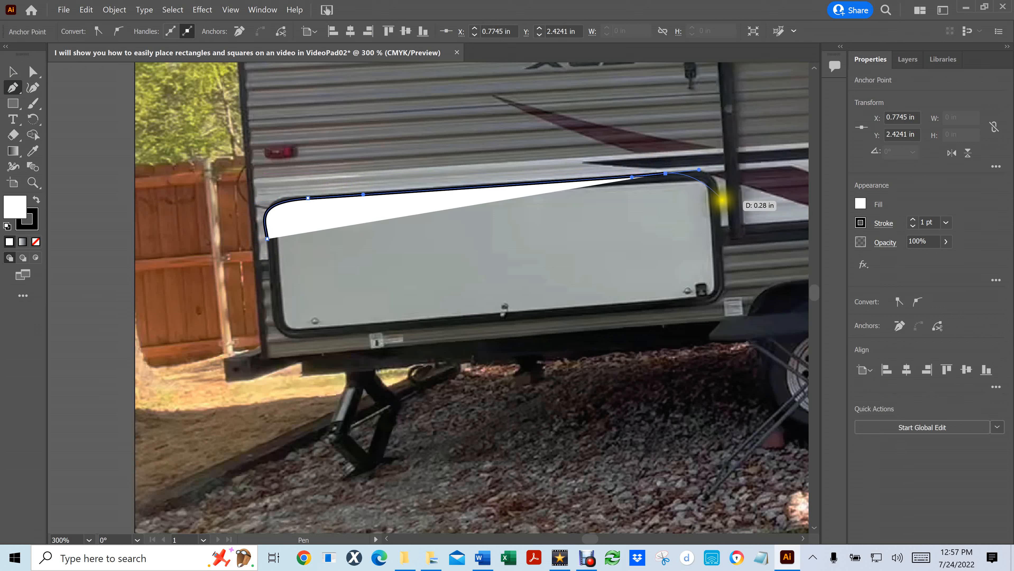
{"action": "left_click_drag", "start_coordinate": [719, 202], "coordinate": [678, 313]}
{"action": "left_click", "coordinate": [676, 311]}
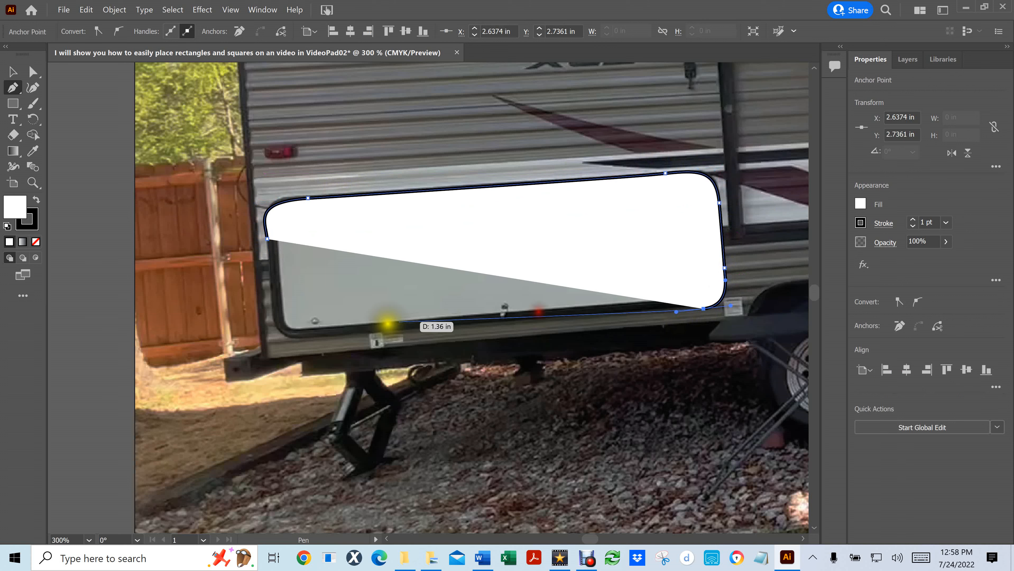
{"action": "left_click_drag", "start_coordinate": [310, 341], "coordinate": [293, 340]}
{"action": "left_click_drag", "start_coordinate": [271, 303], "coordinate": [268, 263]}
{"action": "left_click", "coordinate": [267, 239]}
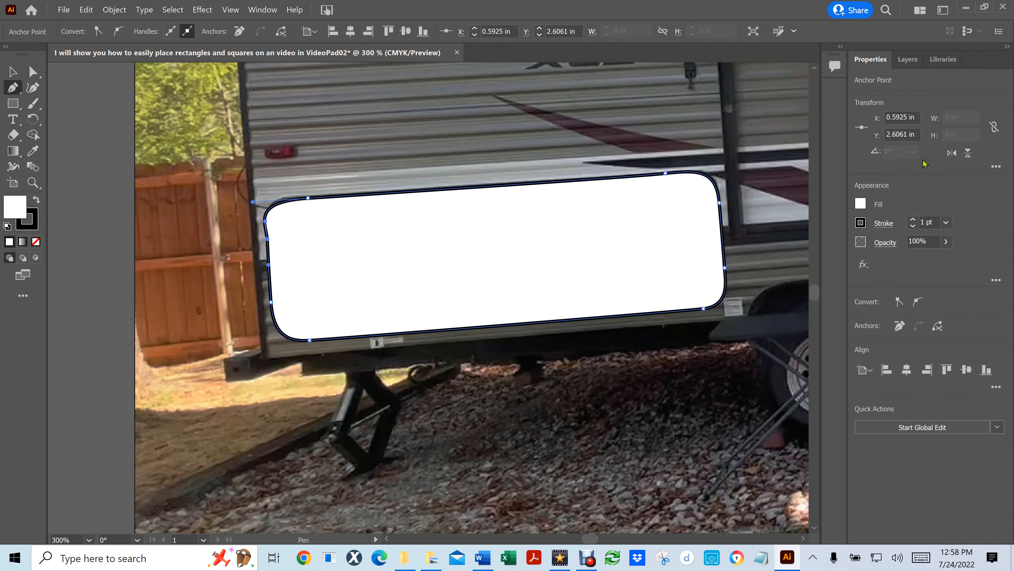
Give the traced storage-door outline no fill and a red 3 pt stroke
{"action": "left_click", "coordinate": [860, 204]}
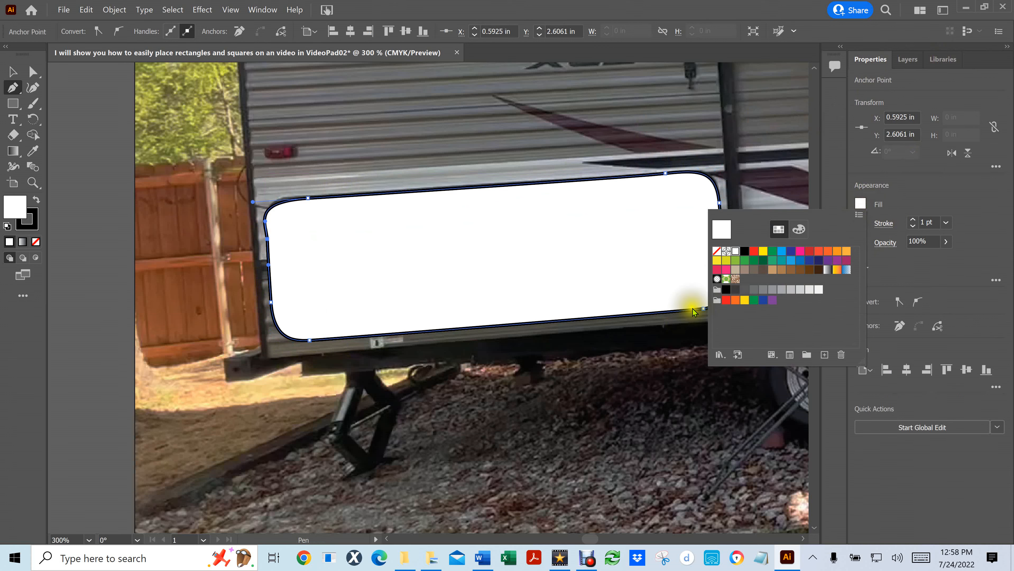
{"action": "left_click", "coordinate": [716, 250]}
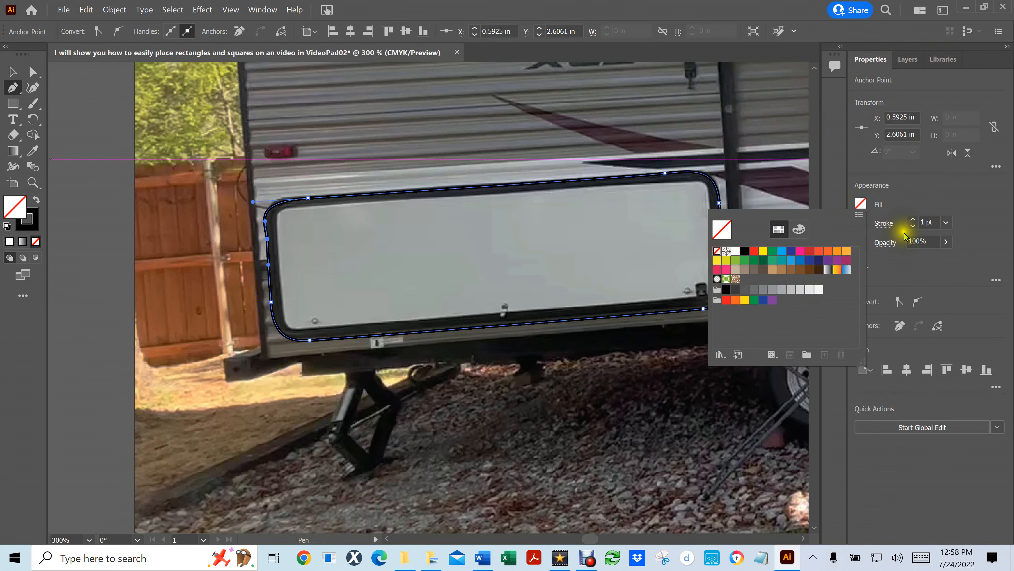
{"action": "left_click", "coordinate": [877, 224]}
{"action": "left_click", "coordinate": [860, 223]}
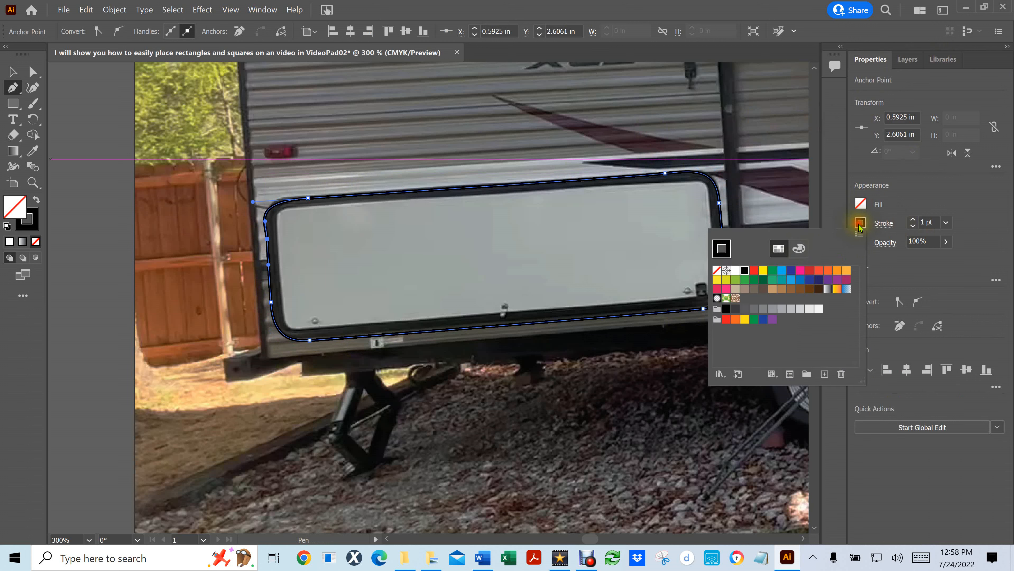
{"action": "left_click", "coordinate": [754, 271]}
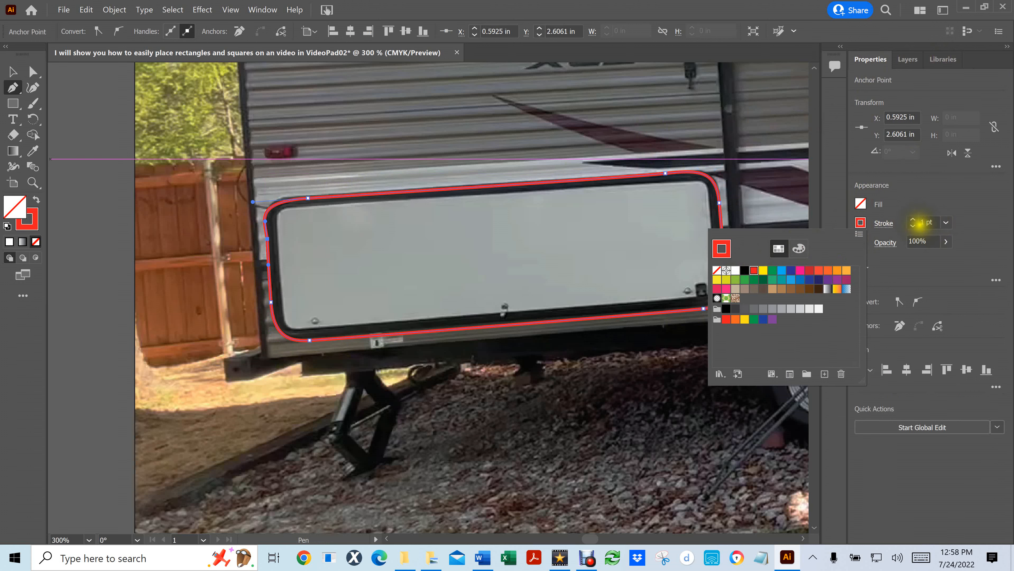
{"action": "left_click", "coordinate": [946, 222]}
{"action": "left_click", "coordinate": [946, 222]}
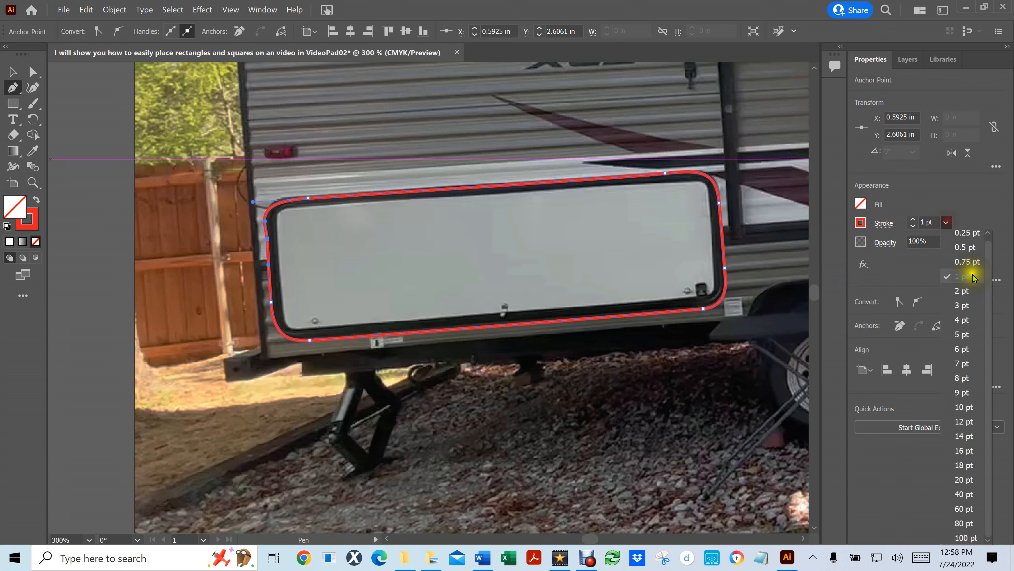
{"action": "left_click", "coordinate": [961, 305]}
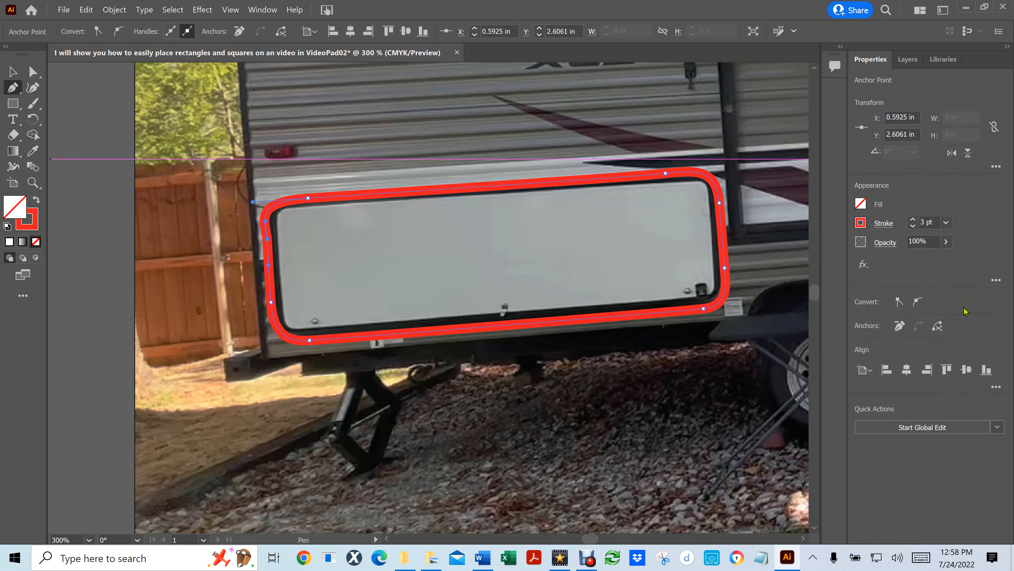
{"action": "left_click", "coordinate": [407, 132]}
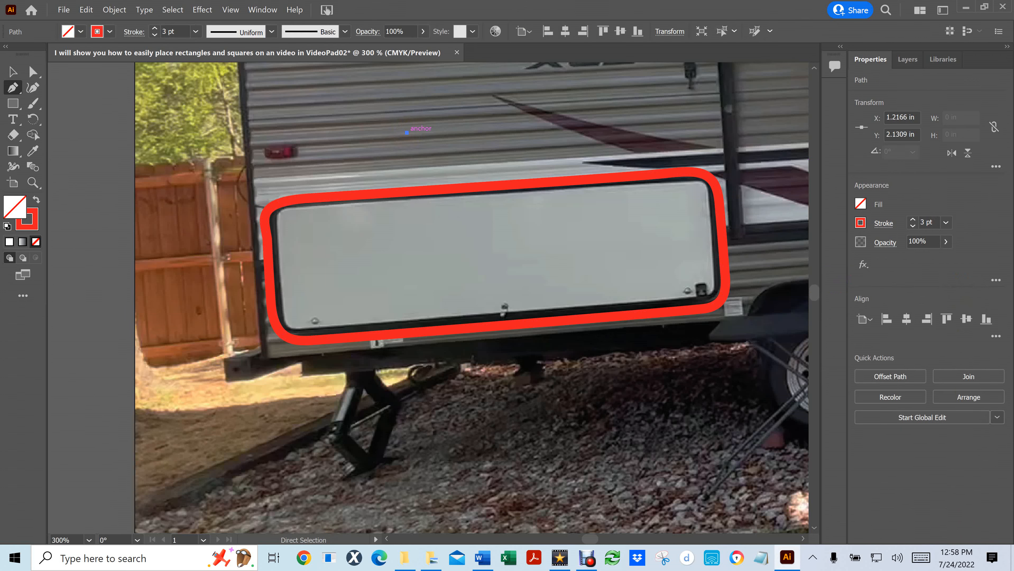
{"action": "key", "text": "ctrl+minus"}
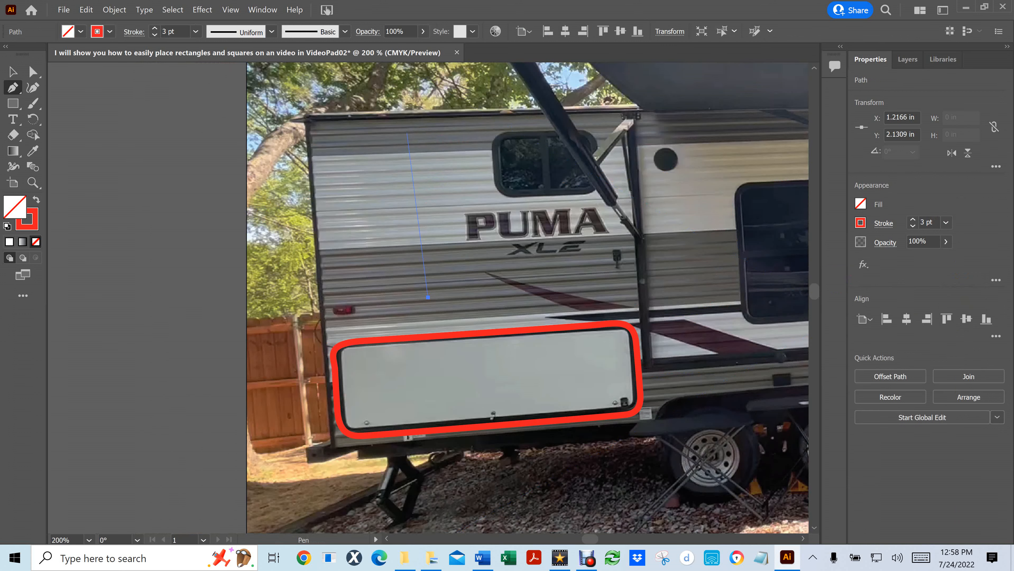
{"action": "left_click", "coordinate": [407, 133]}
{"action": "key", "text": "ctrl+0"}
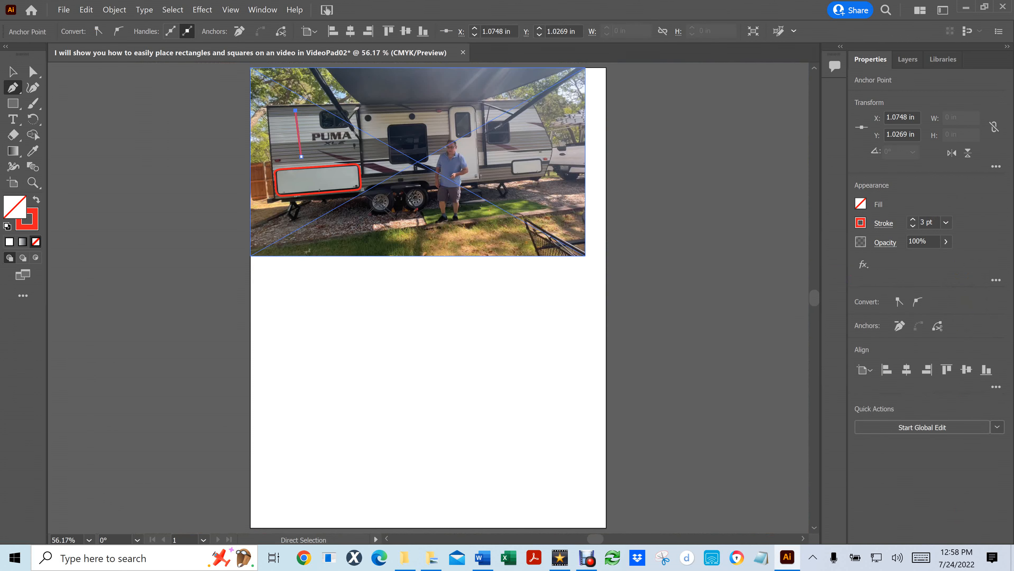
{"action": "left_click", "coordinate": [406, 133]}
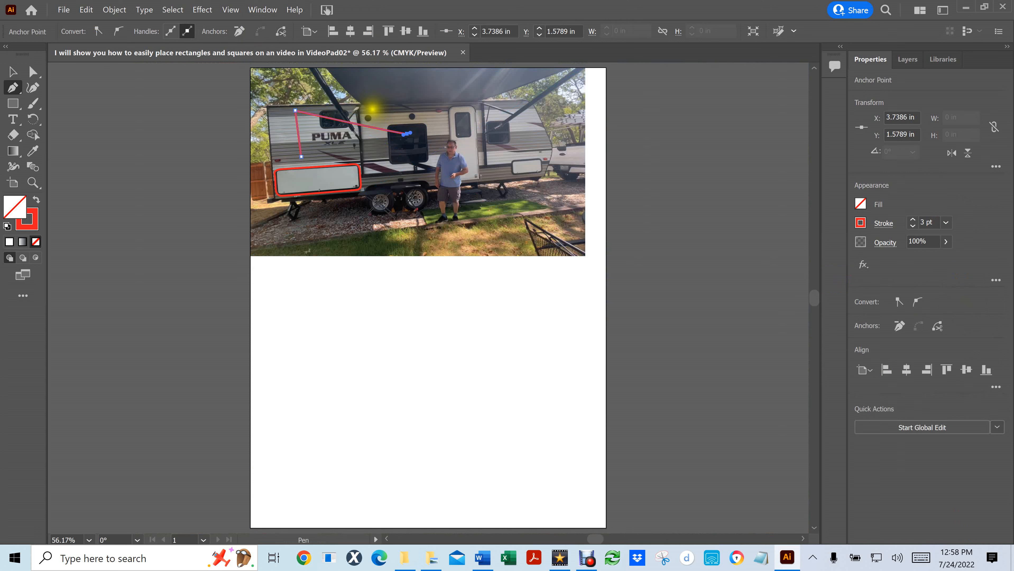
{"action": "key", "text": "ctrl+z"}
{"action": "key", "text": "ctrl+z"}
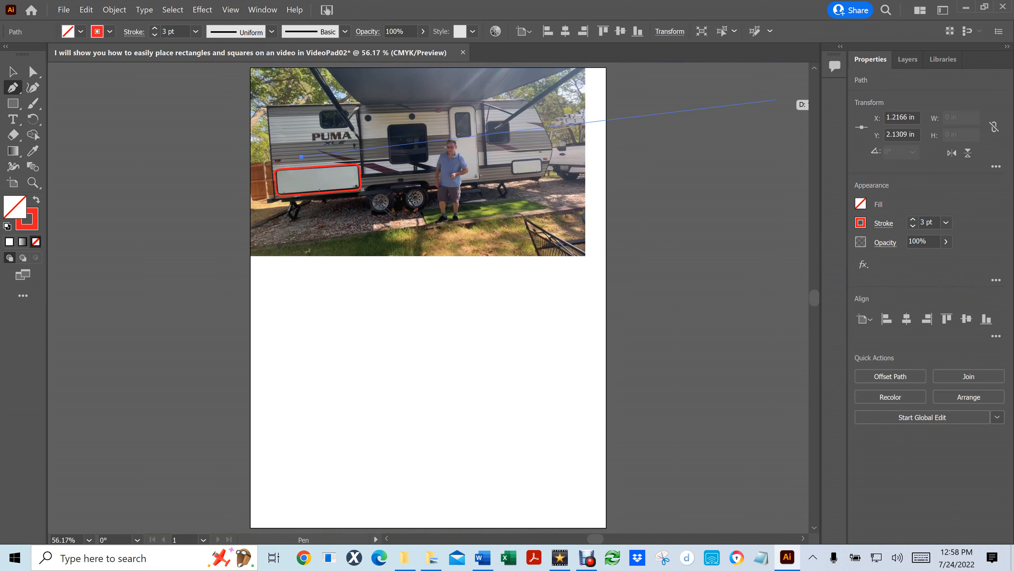
Close the traced document without saving its changes
{"action": "left_click", "coordinate": [1002, 6]}
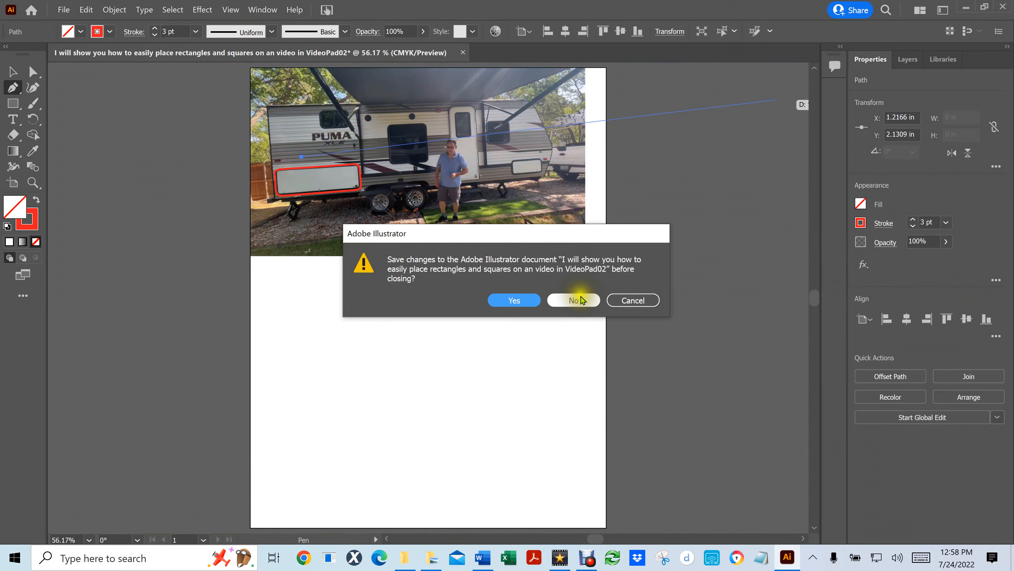
{"action": "left_click", "coordinate": [571, 303]}
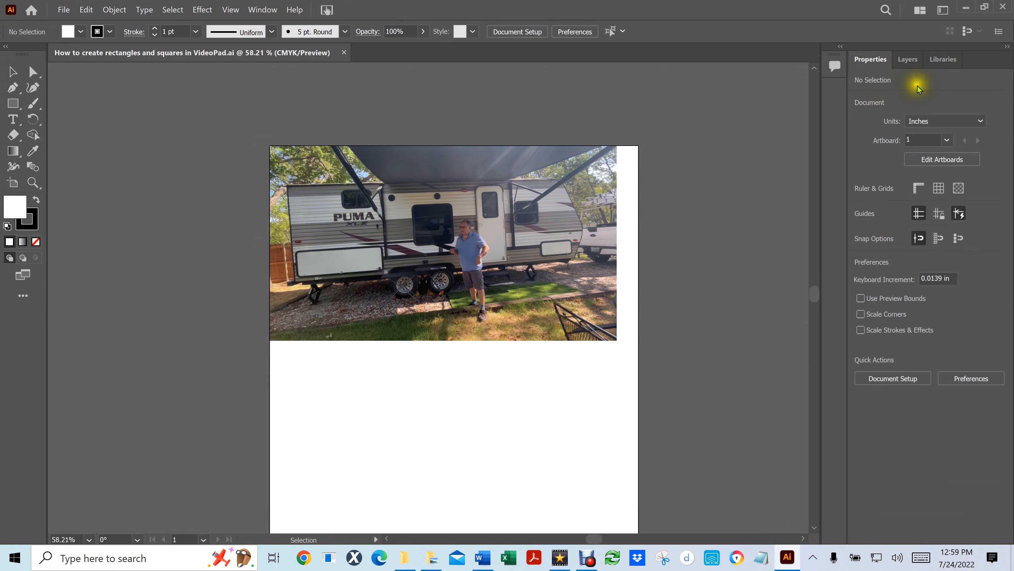
Show only Layer 7 by hiding Layer 1, and select its white frame rectangle to examine it
{"action": "left_click", "coordinate": [907, 60]}
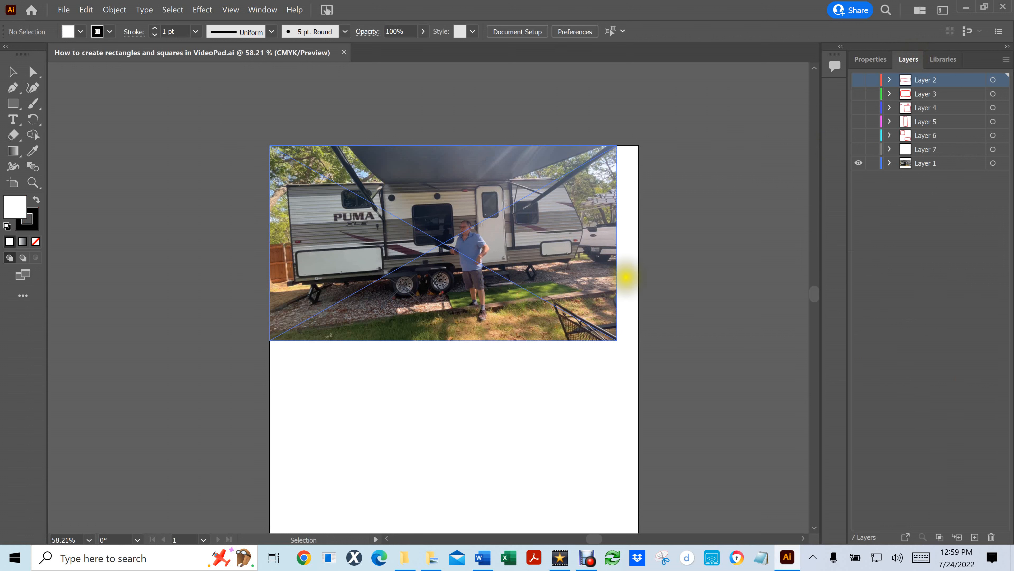
{"action": "left_click", "coordinate": [858, 150]}
{"action": "left_click", "coordinate": [859, 162]}
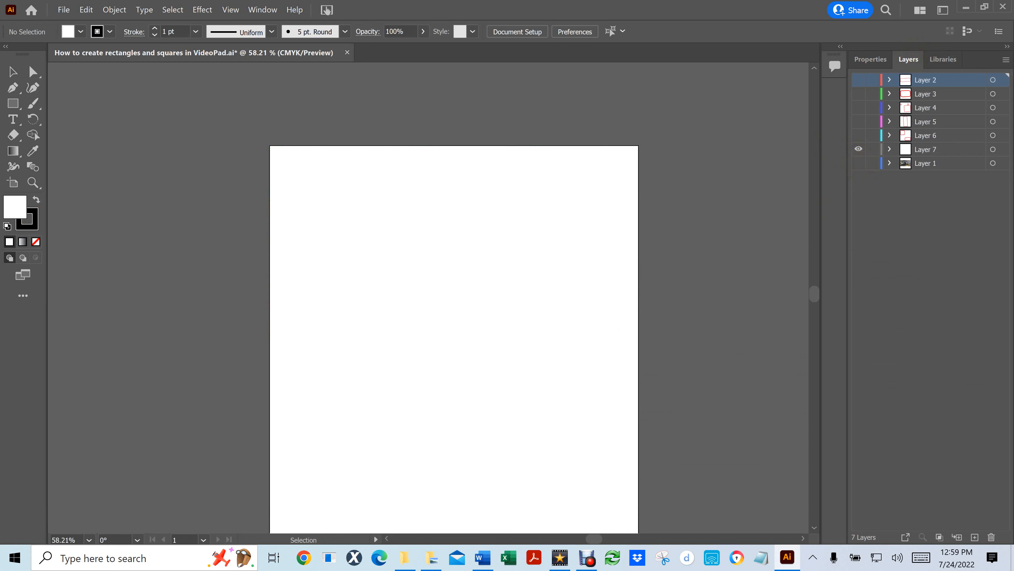
{"action": "left_click_drag", "start_coordinate": [233, 109], "coordinate": [682, 374]}
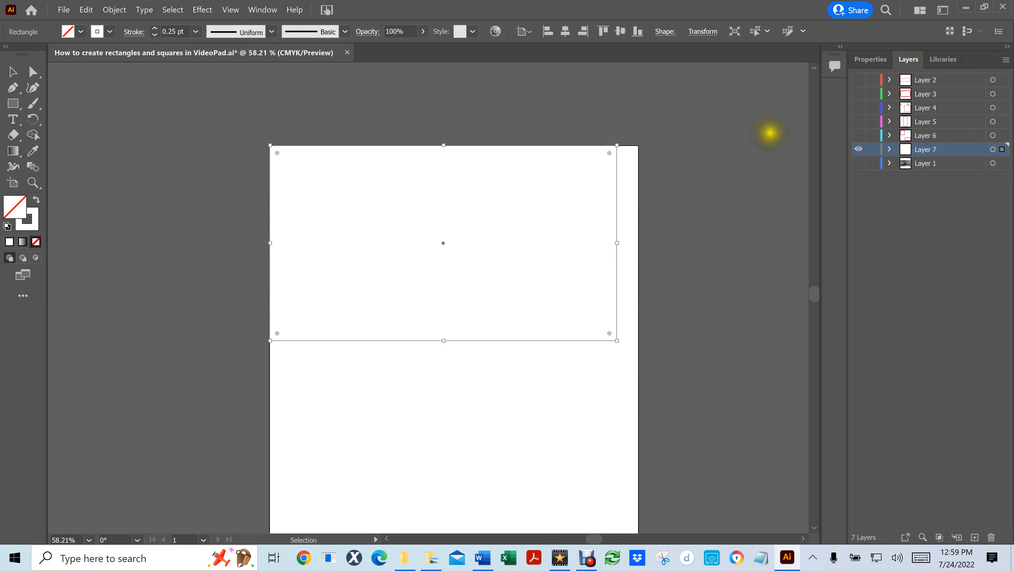
Hide Layer 7 and show Layers 2 through 6 together with the photo on Layer 1
{"action": "left_click", "coordinate": [858, 149], "text": "ctrl"}
{"action": "left_click", "coordinate": [858, 79]}
{"action": "left_click", "coordinate": [862, 169]}
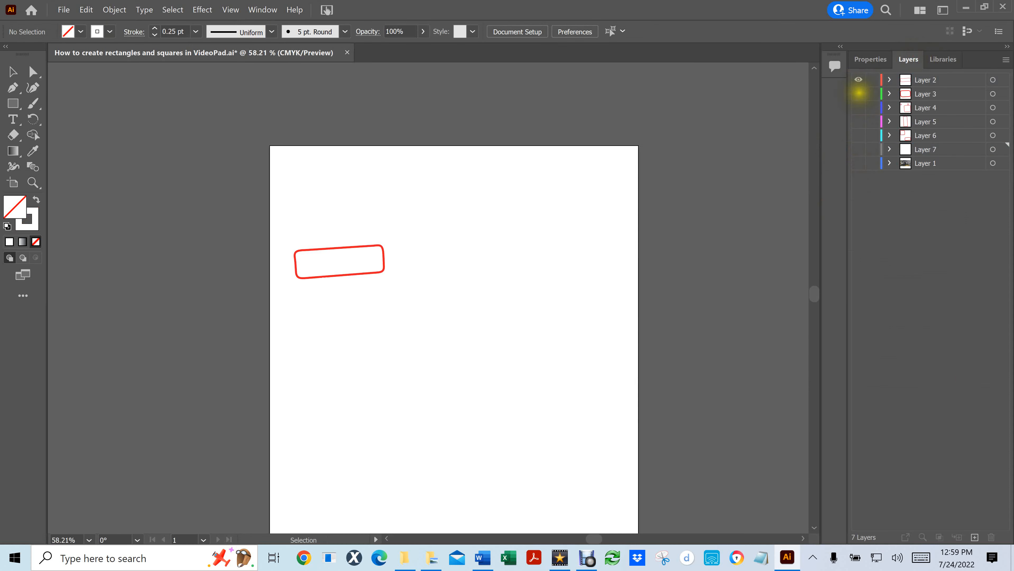
{"action": "left_click", "coordinate": [858, 163]}
{"action": "left_click", "coordinate": [858, 93]}
{"action": "left_click", "coordinate": [858, 107]}
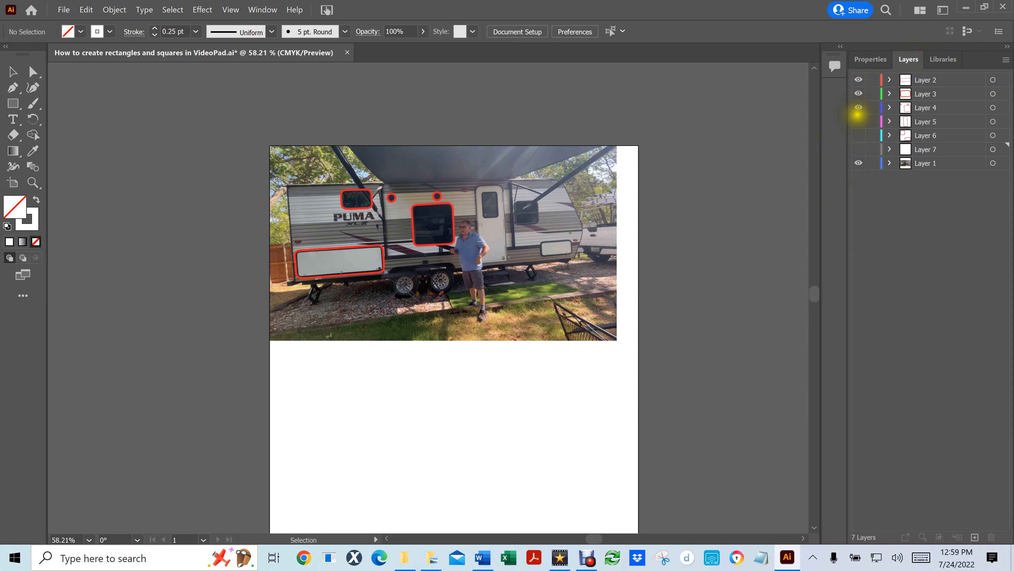
{"action": "left_click", "coordinate": [858, 121]}
{"action": "left_click", "coordinate": [859, 135]}
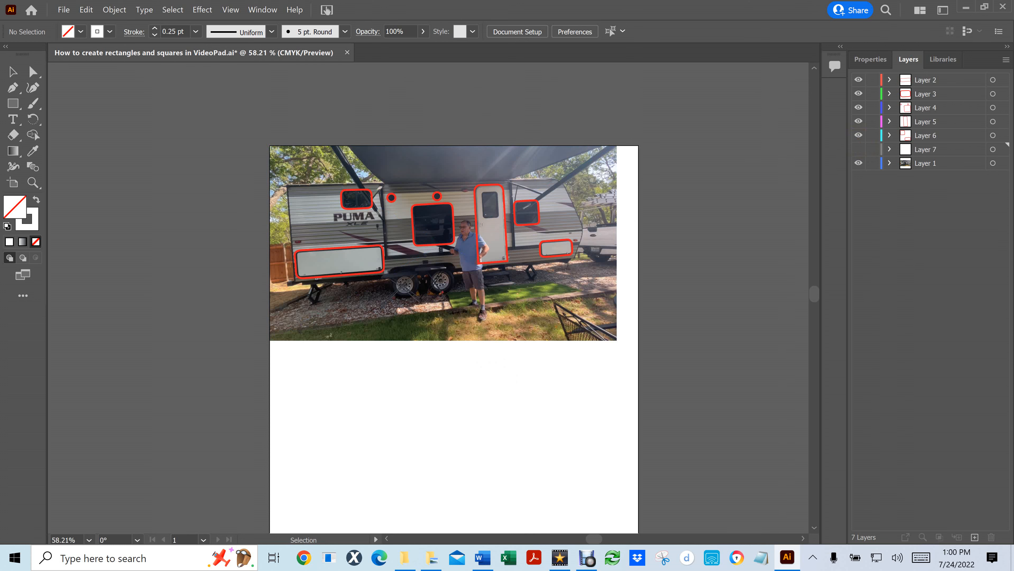
Delete the trailer photo on Layer 1, leaving the red outlines in place
{"action": "key", "text": "a"}
{"action": "key", "text": "v"}
{"action": "left_click", "coordinate": [443, 296]}
{"action": "key", "text": "Delete"}
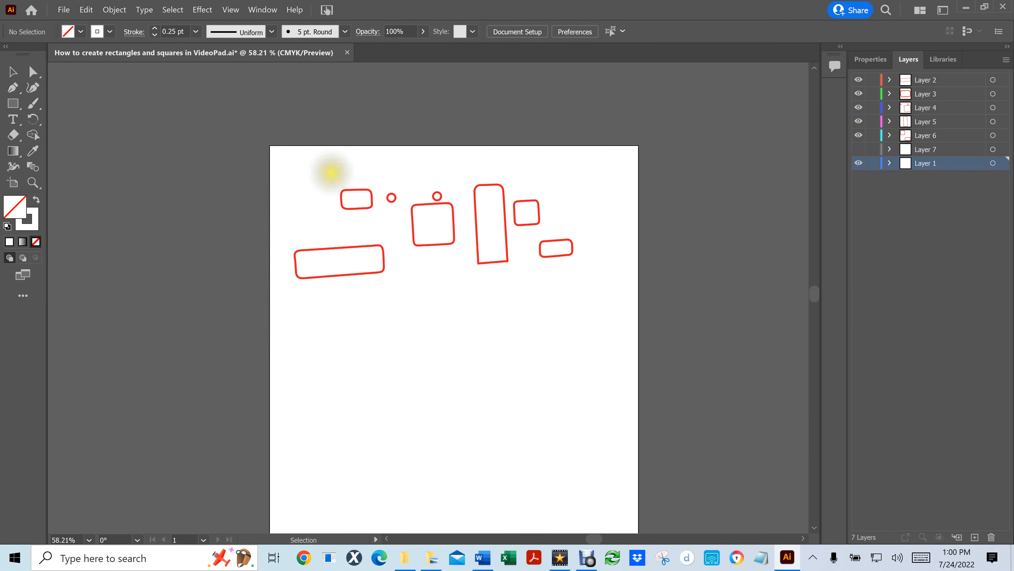
Delete the window, circle, door and small hatch outlines, keeping only the large storage-door outline on Layer 2
{"action": "left_click_drag", "start_coordinate": [335, 170], "coordinate": [555, 249]}
{"action": "key", "text": "Delete"}
{"action": "key", "text": "Delete"}
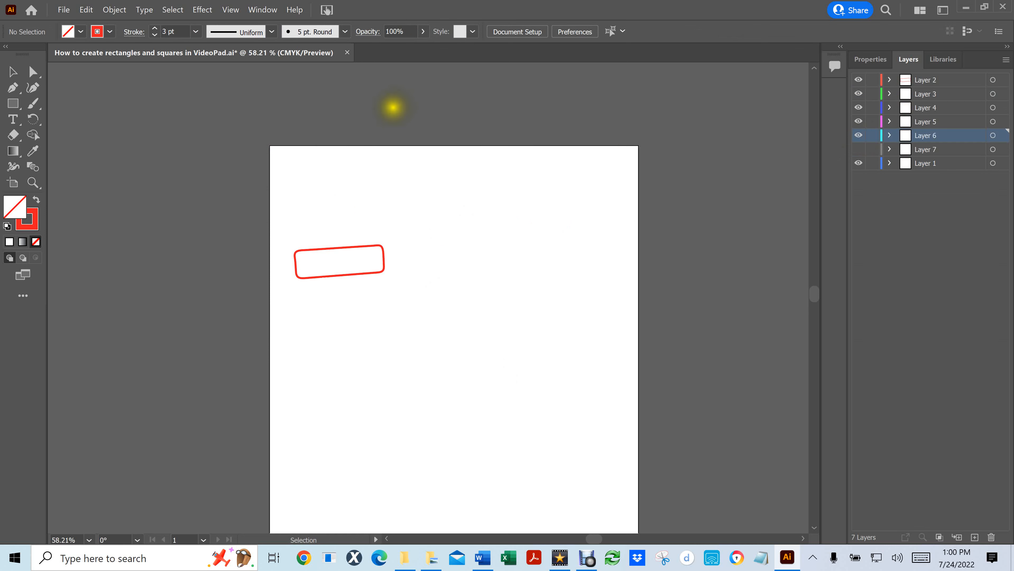
{"action": "left_click_drag", "start_coordinate": [388, 114], "coordinate": [434, 183]}
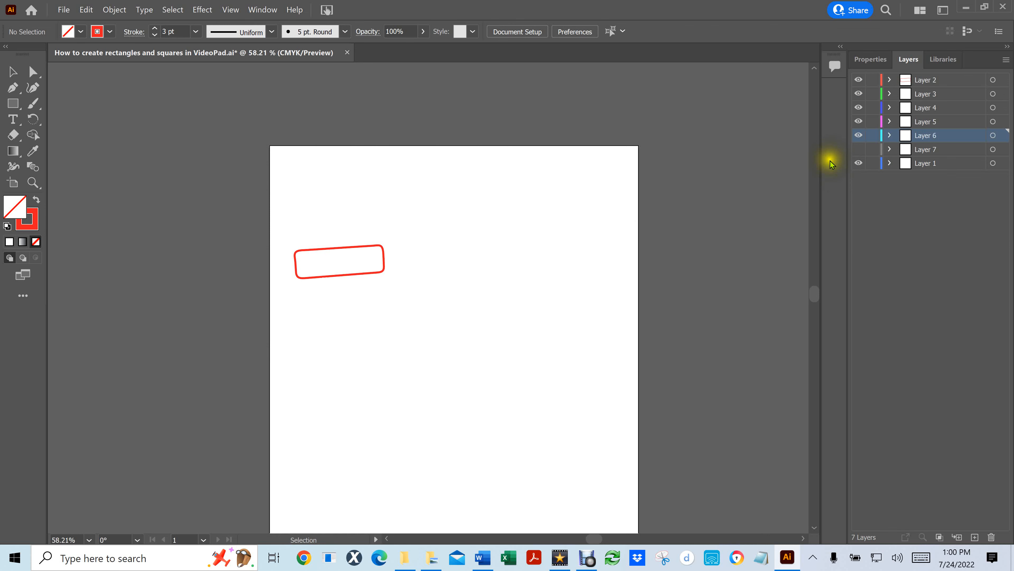
Show Layer 7 and select its white frame rectangle together with the red storage-door outline
{"action": "left_click", "coordinate": [859, 149]}
{"action": "left_click_drag", "start_coordinate": [199, 122], "coordinate": [722, 348]}
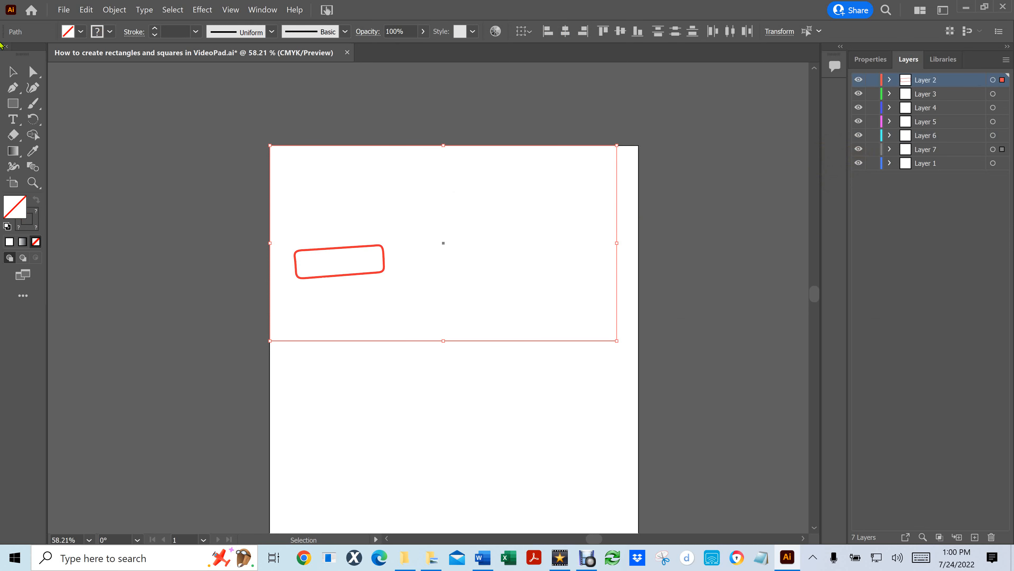
Review the Export As settings for saving the selected artwork as PNG, and leave without exporting
{"action": "left_click", "coordinate": [64, 9]}
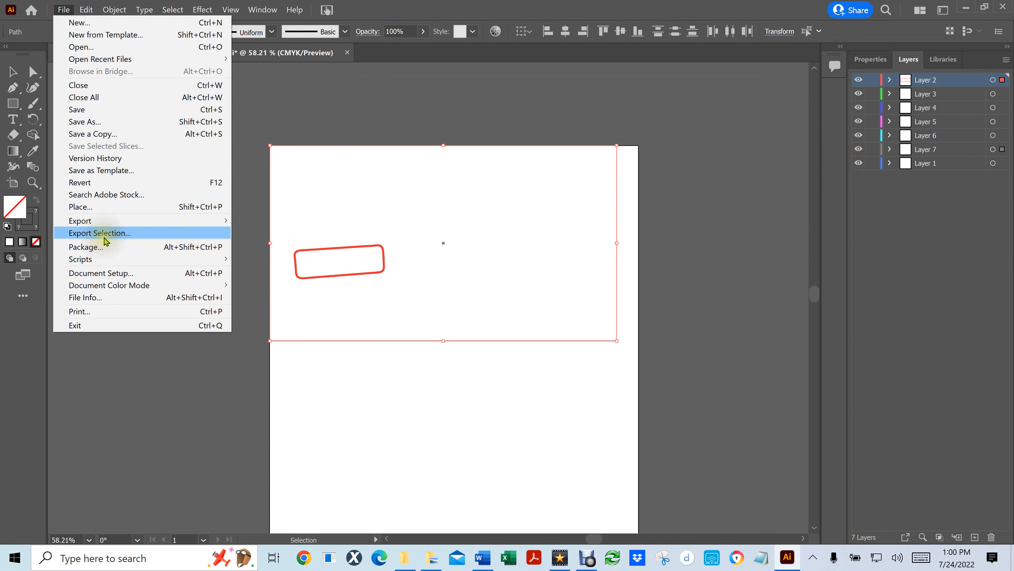
{"action": "mouse_move", "coordinate": [105, 220]}
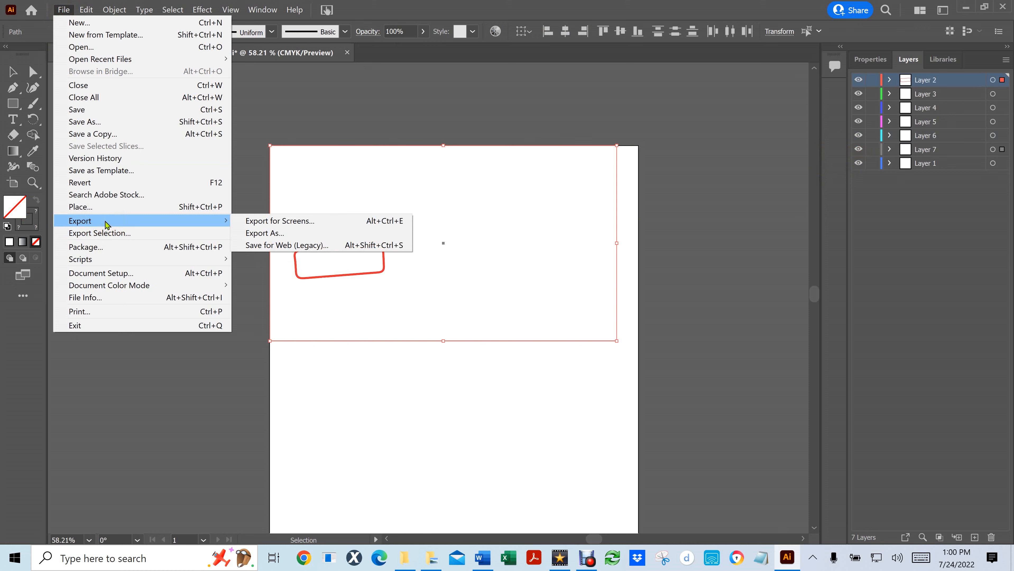
{"action": "left_click", "coordinate": [255, 233]}
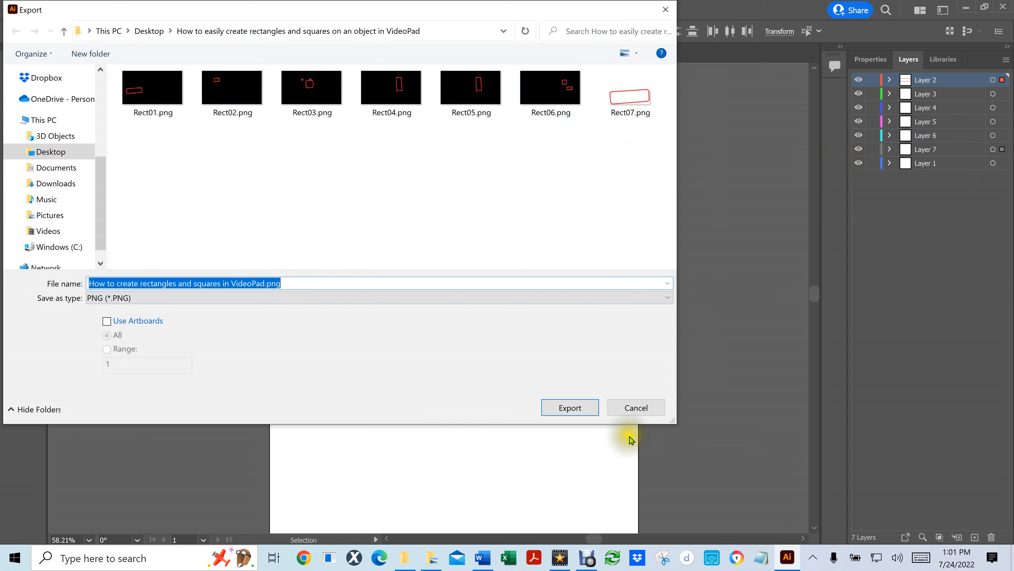
{"action": "left_click", "coordinate": [639, 414]}
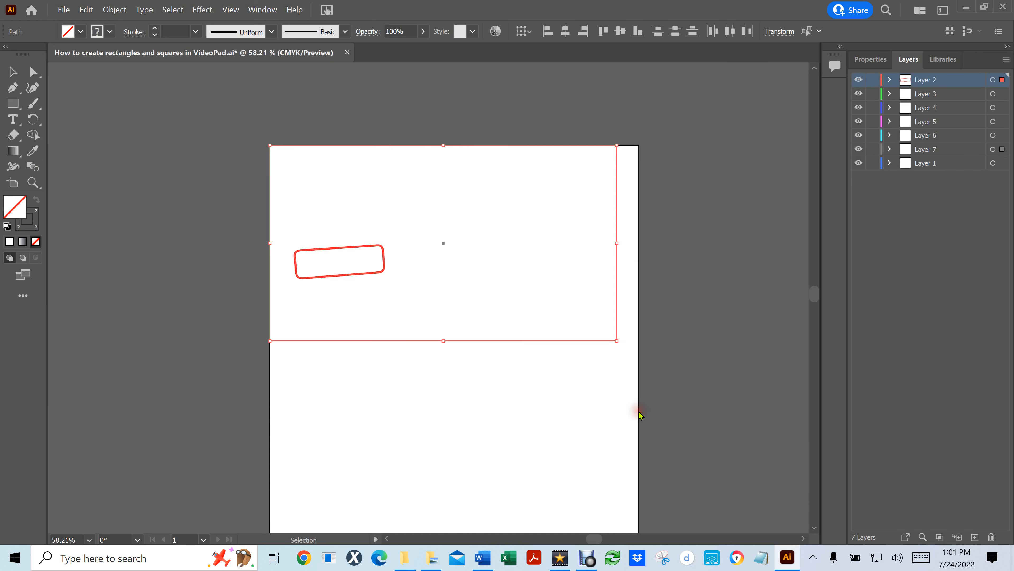
Switch to VideoPad and import Rect07.png into the project's images
{"action": "left_click", "coordinate": [966, 8]}
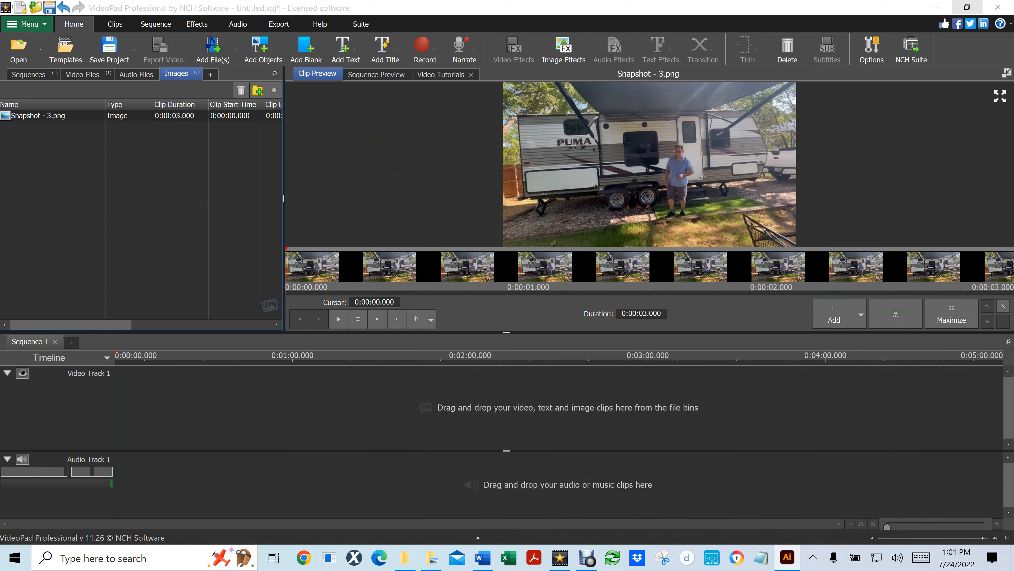
{"action": "left_click_drag", "start_coordinate": [1012, 172], "coordinate": [64, 155]}
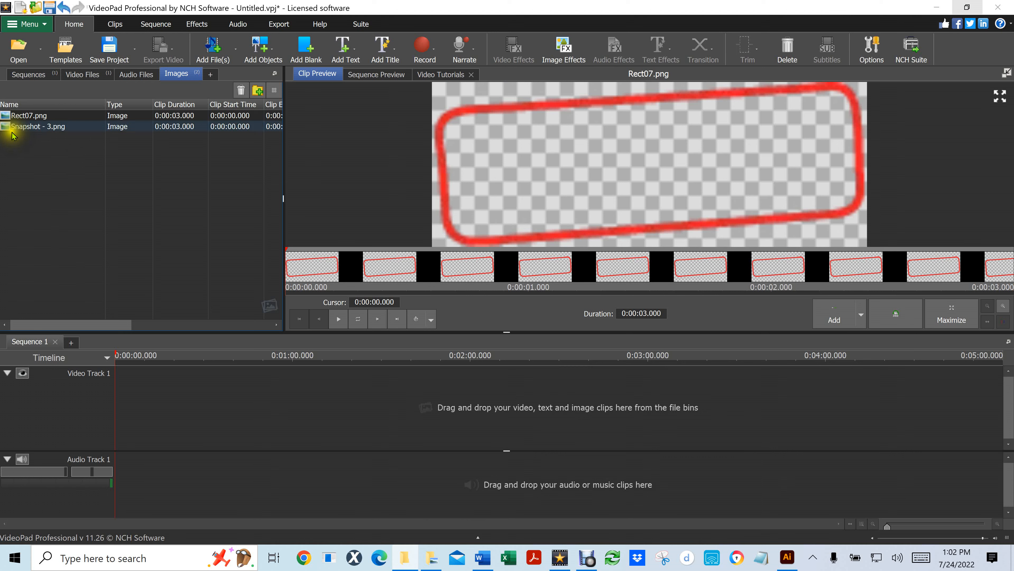
{"action": "left_click", "coordinate": [29, 149]}
{"action": "left_click", "coordinate": [5, 117]}
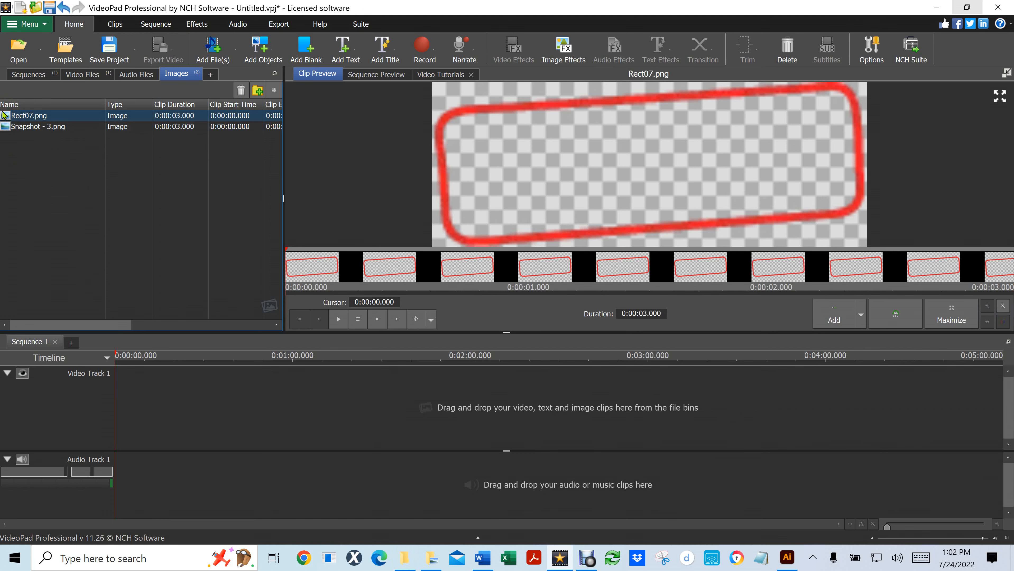
Place the video IMG_5949.MOV at the start of Video Track 1
{"action": "left_click", "coordinate": [82, 74]}
{"action": "left_click", "coordinate": [4, 116]}
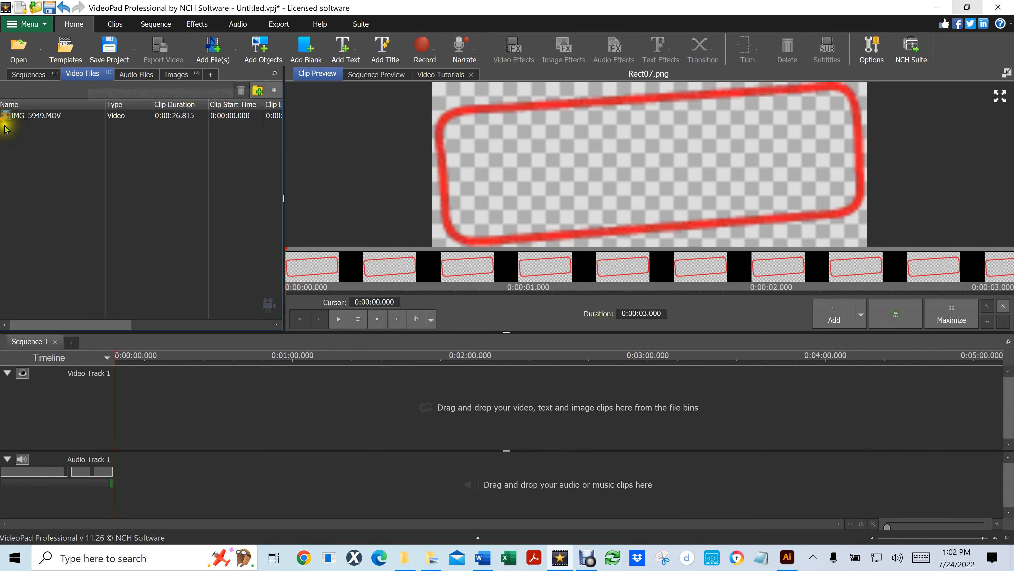
{"action": "left_click_drag", "start_coordinate": [5, 116], "coordinate": [159, 407]}
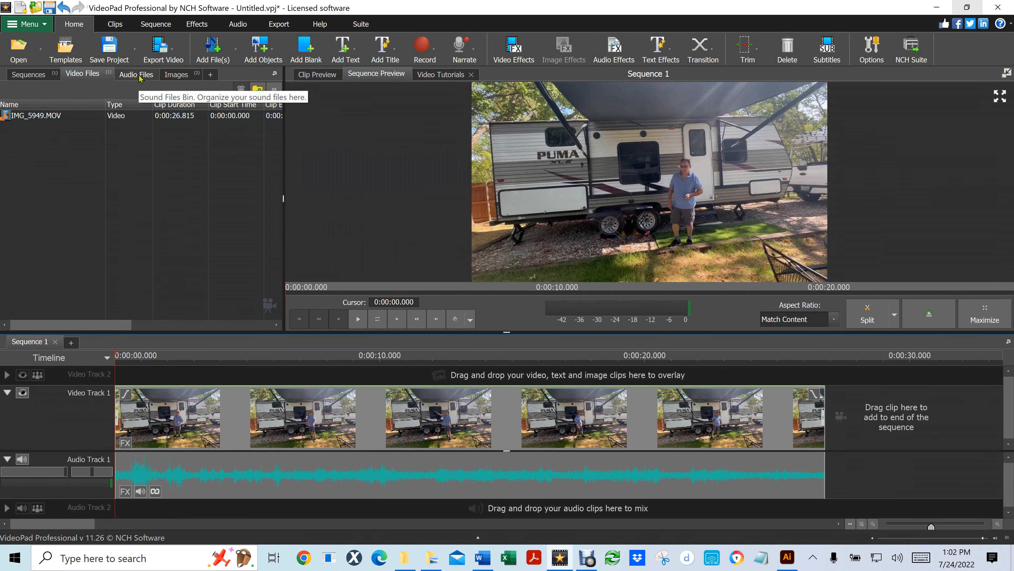
Overlay the Rect07.png image on Video Track 2 at the start of the sequence
{"action": "left_click", "coordinate": [178, 75]}
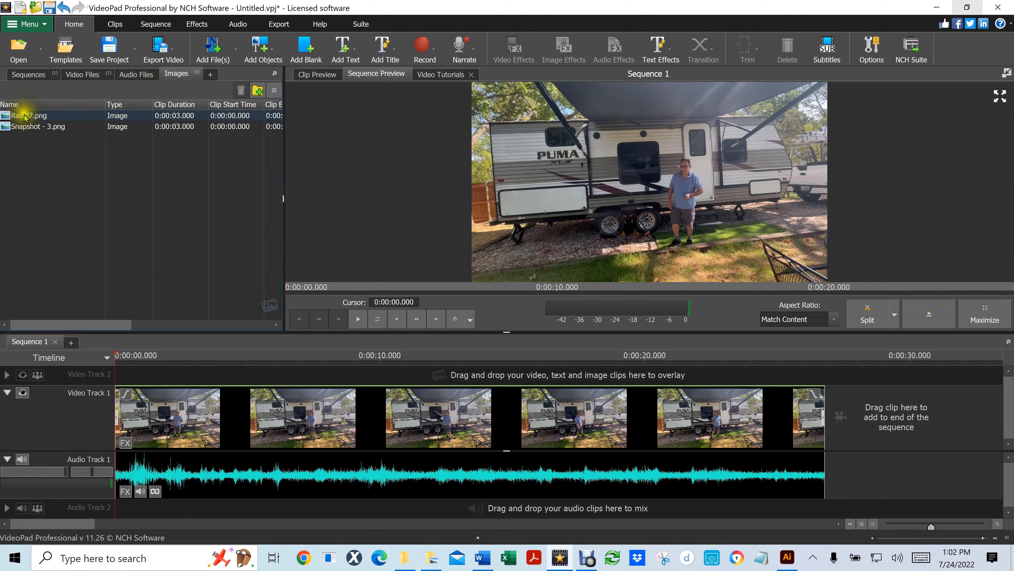
{"action": "left_click", "coordinate": [5, 116]}
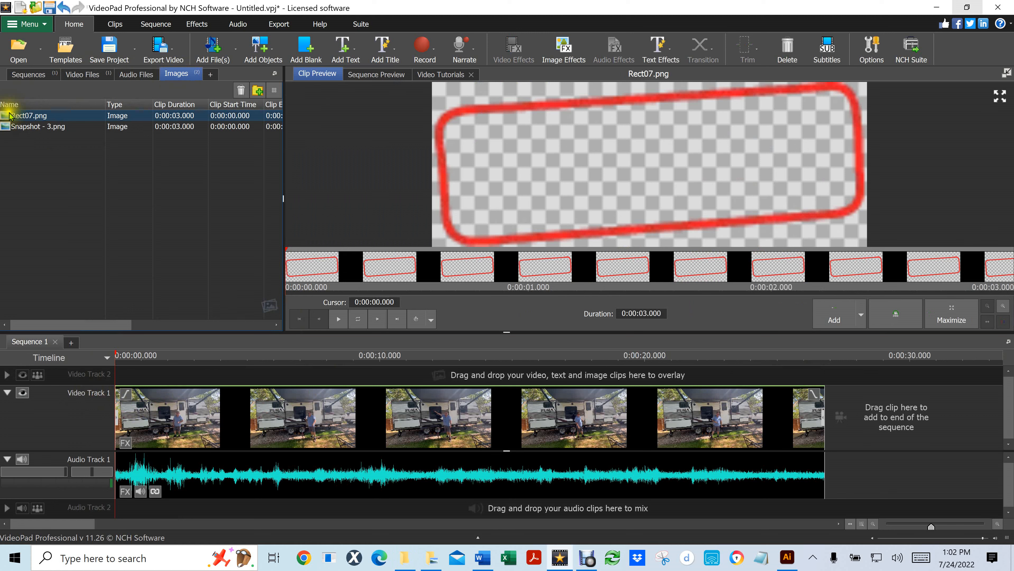
{"action": "left_click_drag", "start_coordinate": [4, 114], "coordinate": [114, 374]}
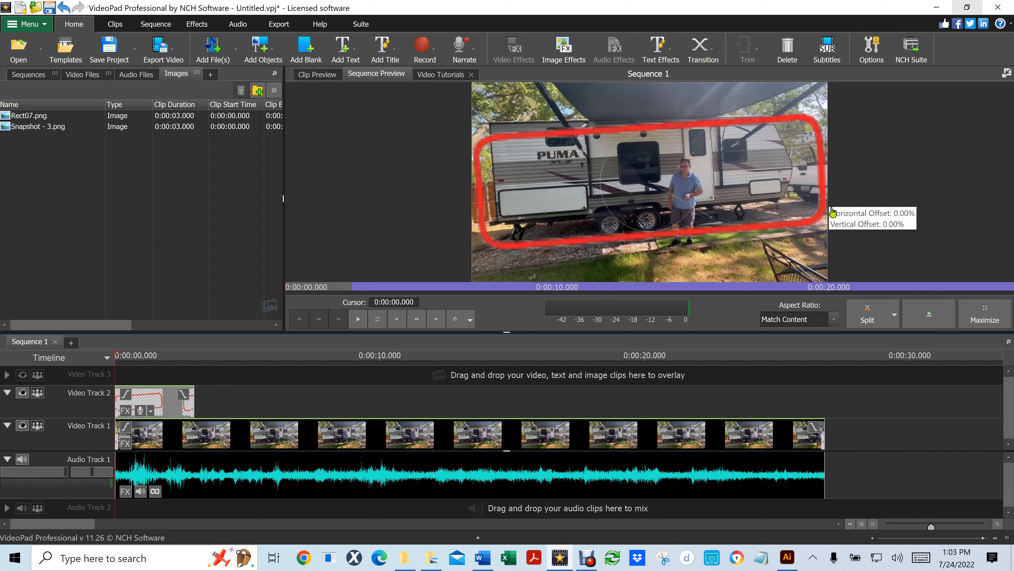
Add a Scale effect to the Rect07.png overlay with a 0.36 ratio, keeping the aspect ratio and previewing it in the sequence
{"action": "left_click", "coordinate": [125, 410]}
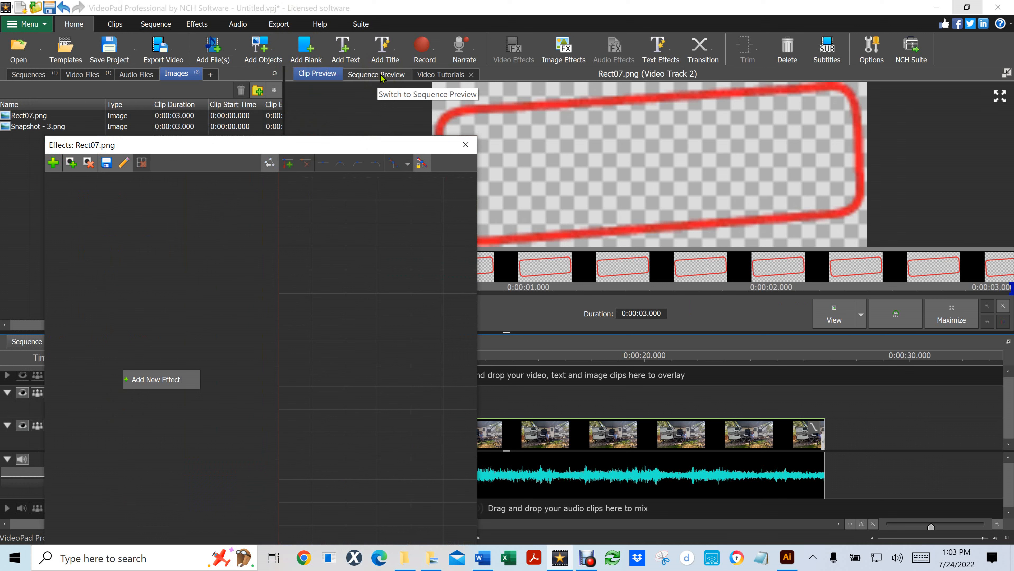
{"action": "left_click", "coordinate": [382, 78]}
{"action": "left_click_drag", "start_coordinate": [240, 145], "coordinate": [212, 85]}
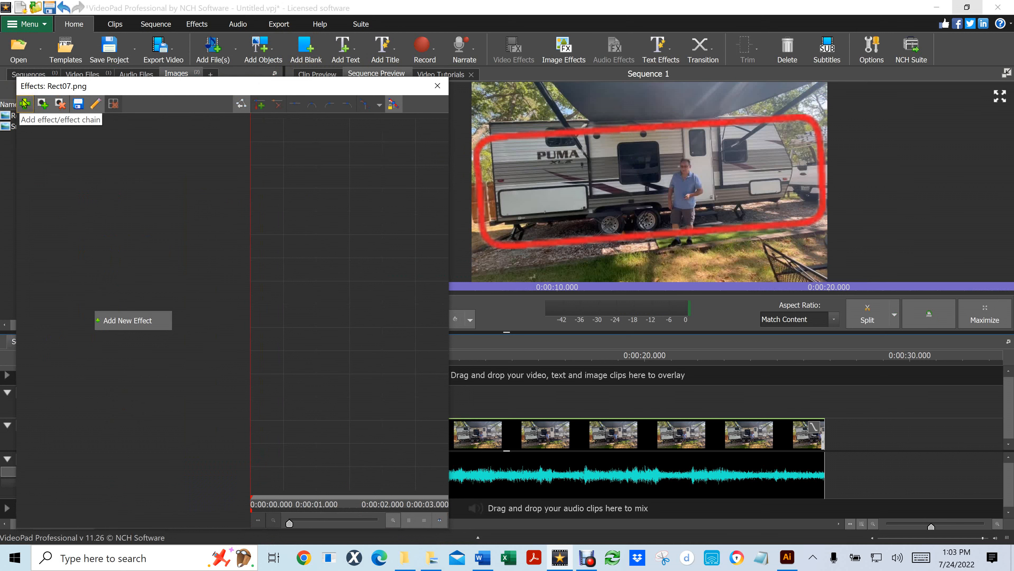
{"action": "left_click", "coordinate": [25, 105]}
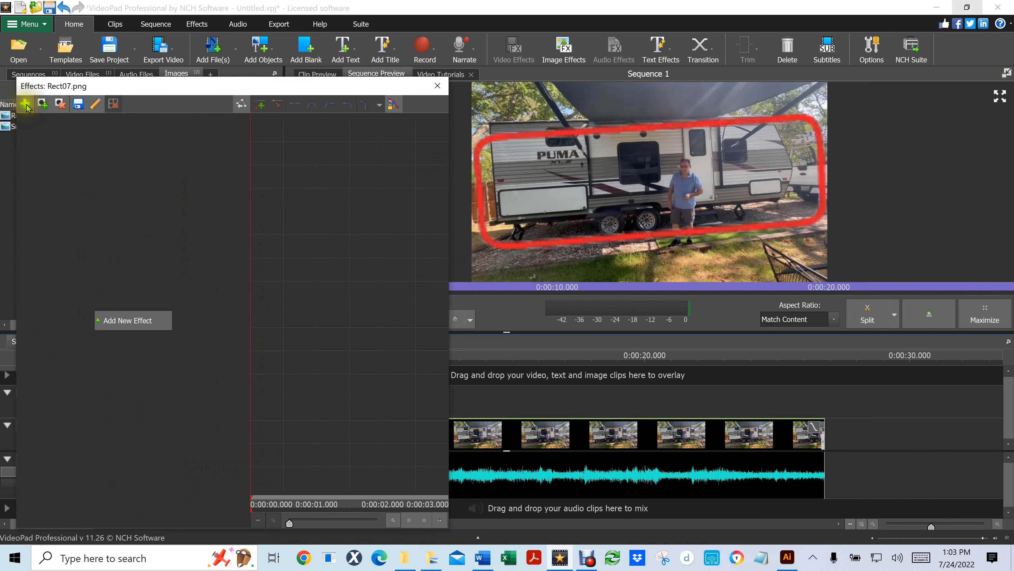
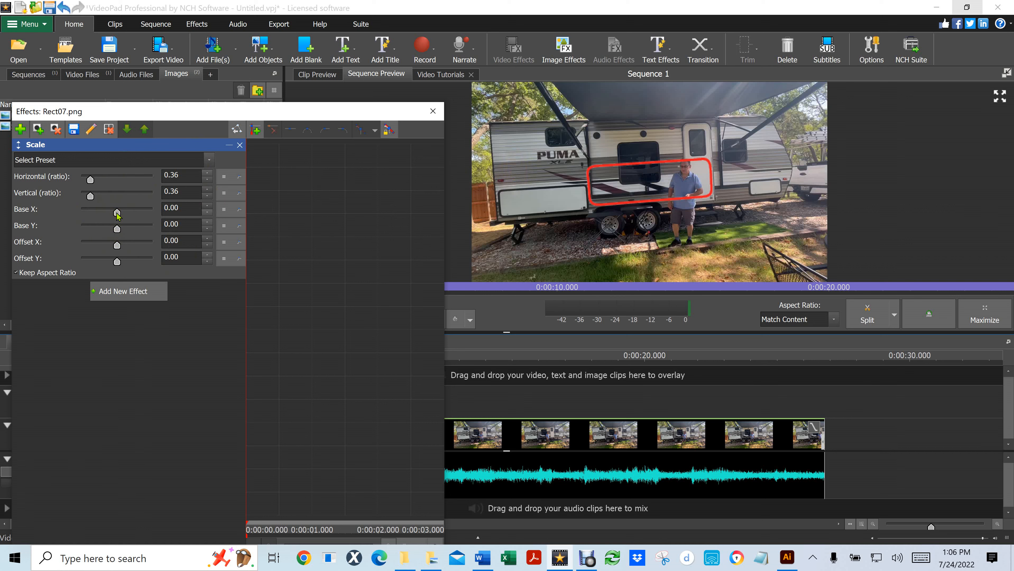
Move the outline onto the large storage door with Base X -90 and Base Y 30, and reduce its scale ratio to 0.30
{"action": "left_click_drag", "start_coordinate": [117, 214], "coordinate": [85, 218]}
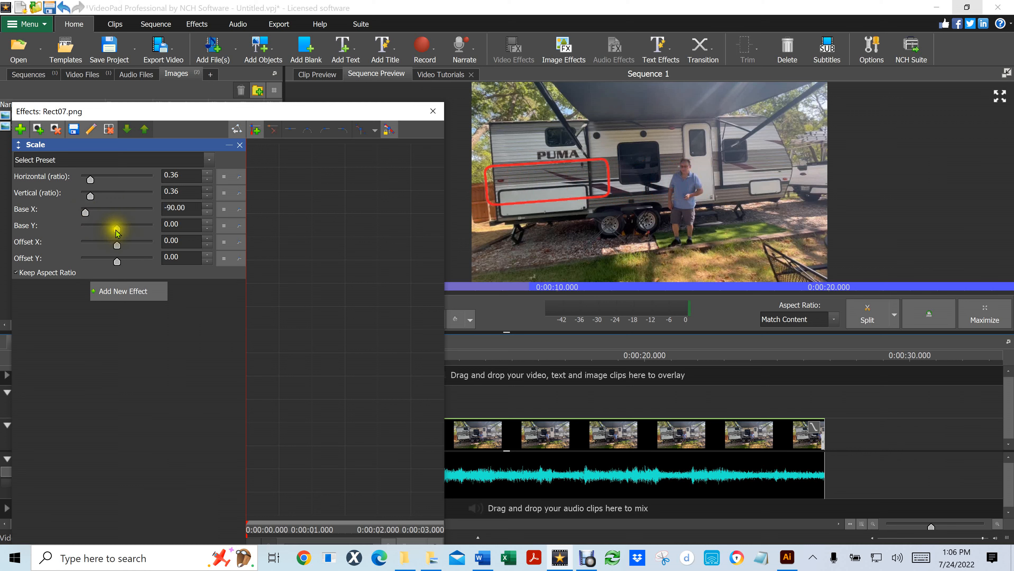
{"action": "left_click_drag", "start_coordinate": [117, 230], "coordinate": [128, 231]}
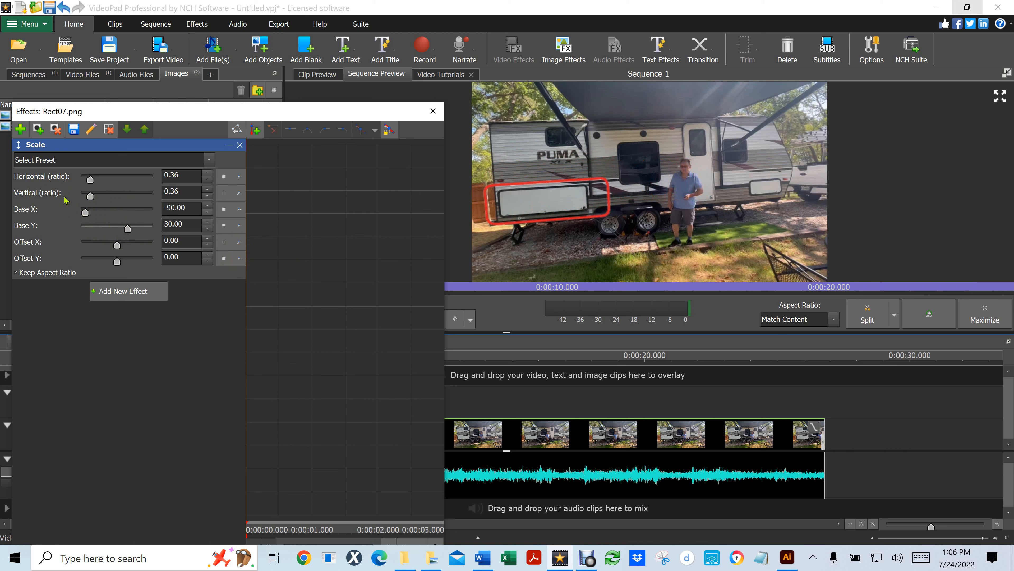
{"action": "left_click", "coordinate": [90, 180]}
{"action": "left_click", "coordinate": [90, 181]}
{"action": "left_click_drag", "start_coordinate": [91, 181], "coordinate": [89, 181]}
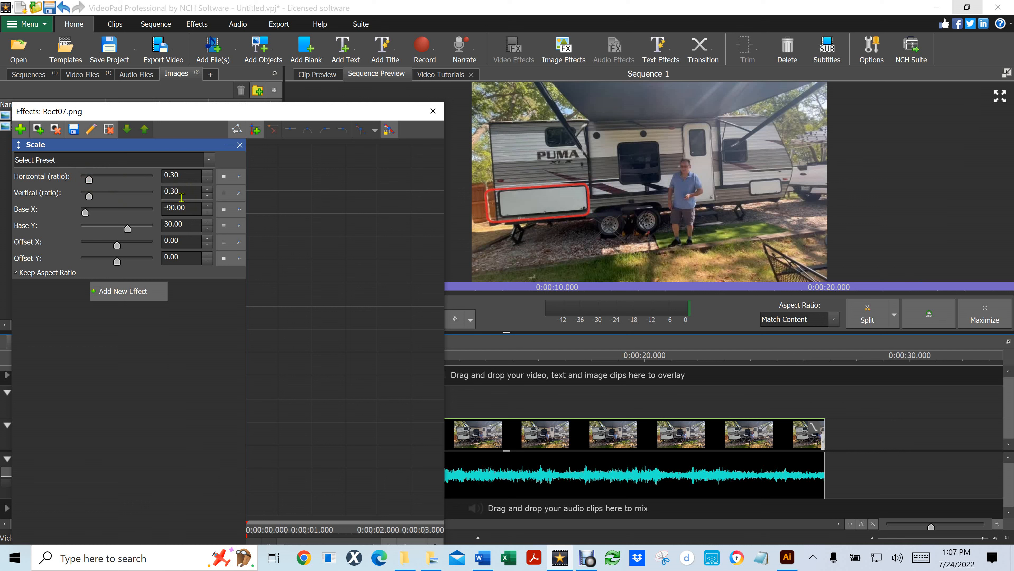
Fine-tune the outline's position to Base Y 30 and Base X -86
{"action": "left_click", "coordinate": [127, 231]}
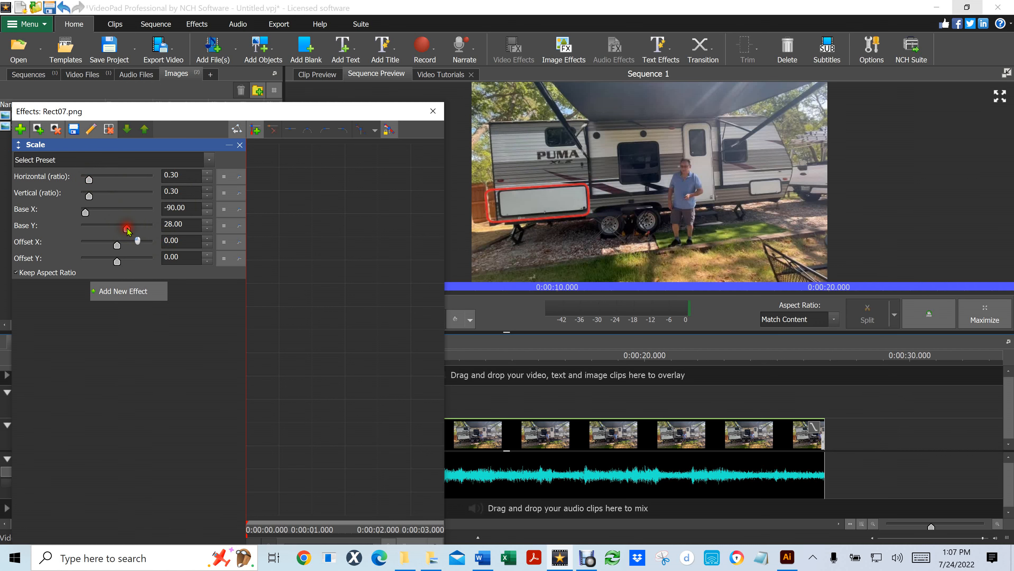
{"action": "left_click_drag", "start_coordinate": [128, 231], "coordinate": [128, 231]}
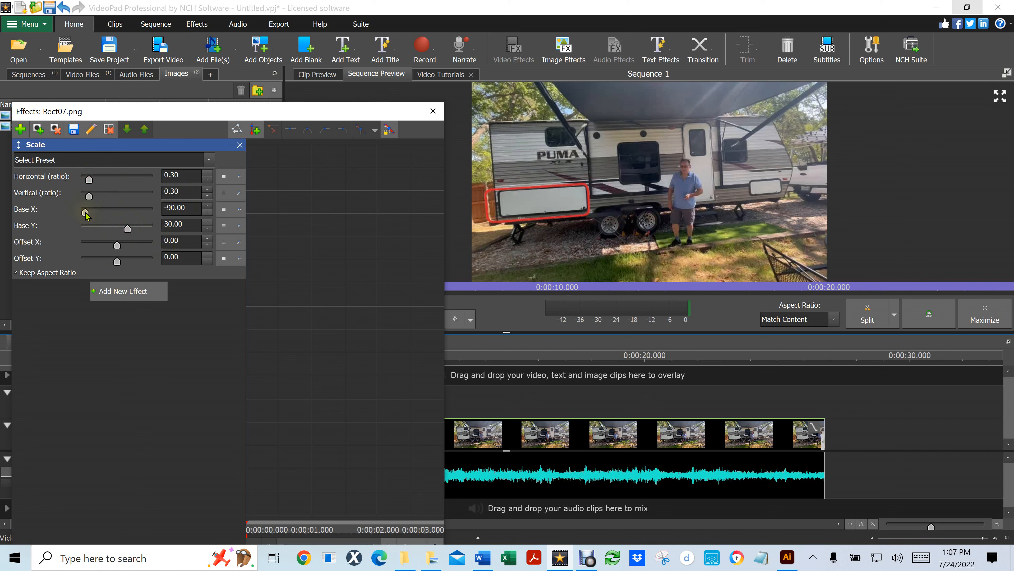
{"action": "left_click_drag", "start_coordinate": [86, 213], "coordinate": [88, 215]}
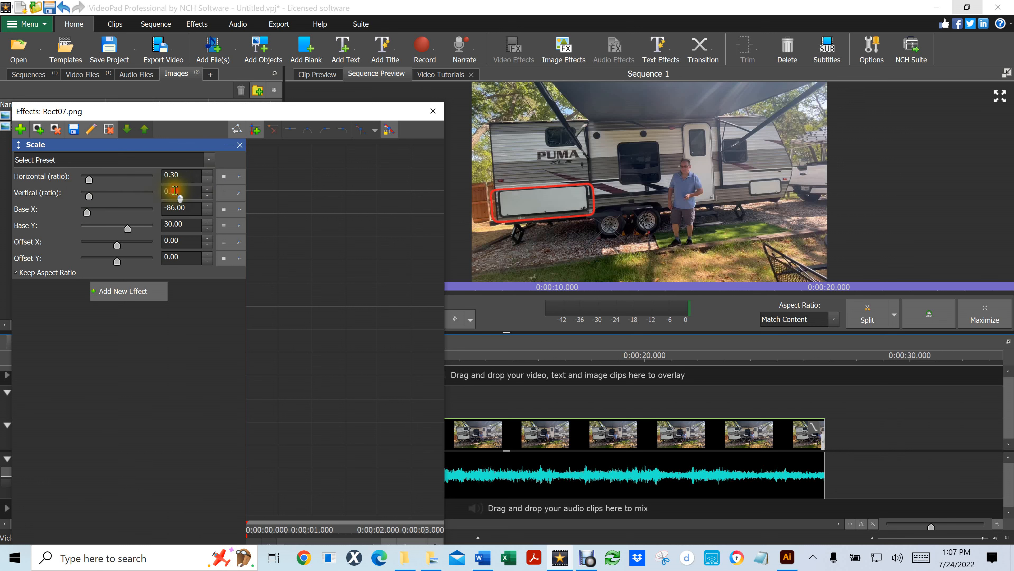
Set the outline's scale ratio to 0.27 and Base X to -85, and close the effects settings
{"action": "left_click_drag", "start_coordinate": [171, 191], "coordinate": [204, 209]}
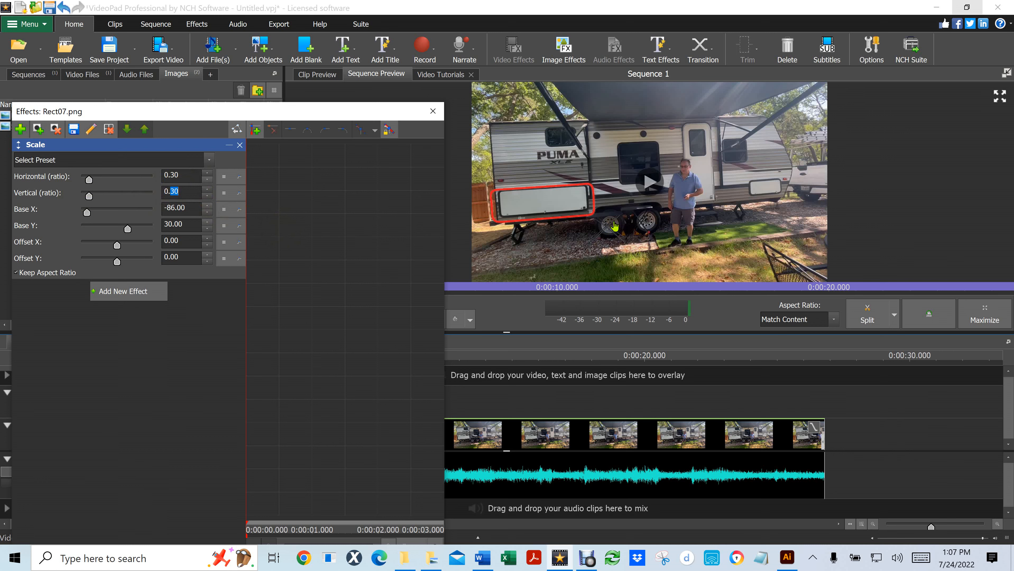
{"action": "type", "text": "27"}
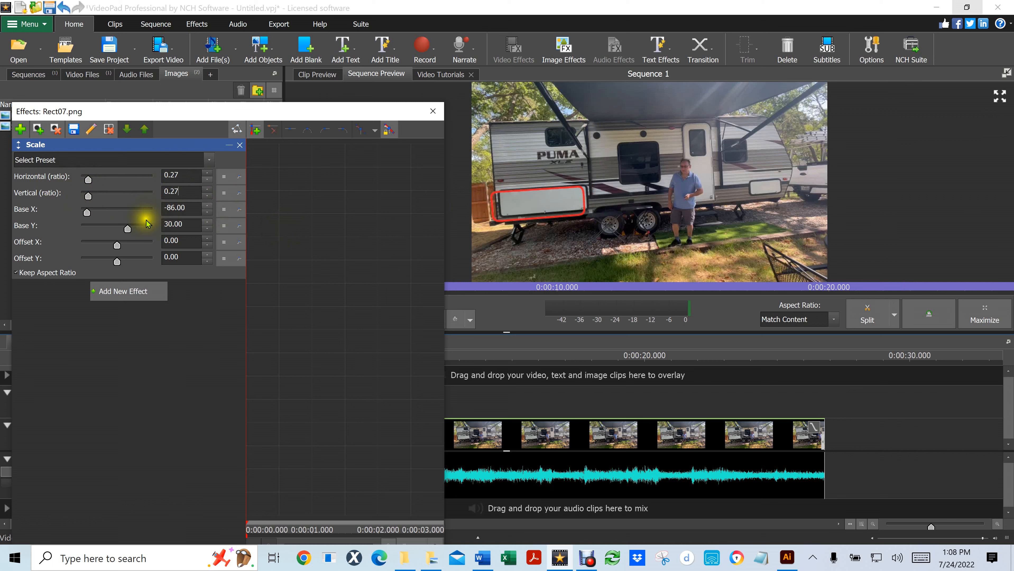
{"action": "left_click", "coordinate": [175, 207]}
{"action": "left_click_drag", "start_coordinate": [171, 207], "coordinate": [175, 207]}
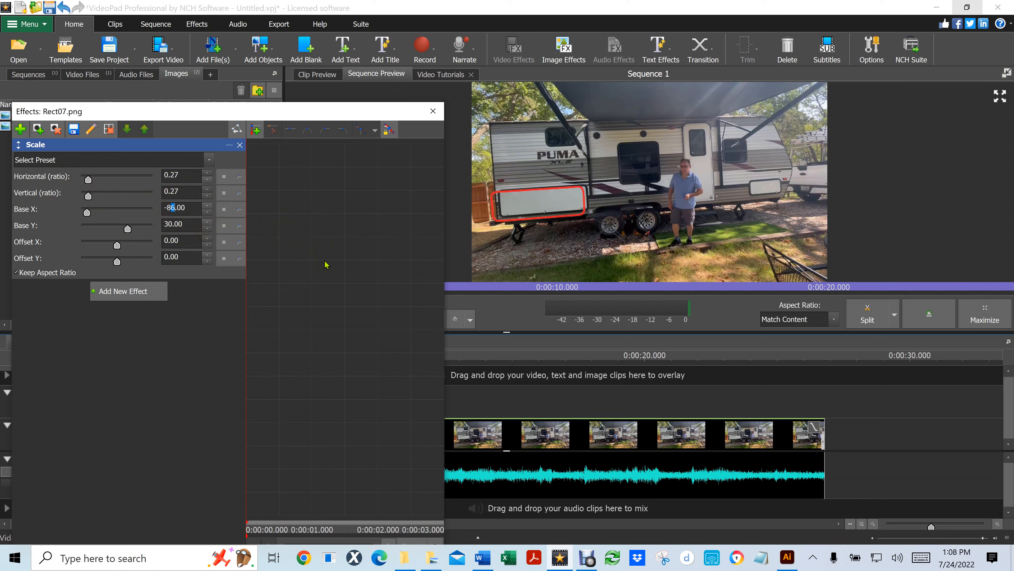
{"action": "type", "text": "5"}
{"action": "left_click", "coordinate": [592, 269]}
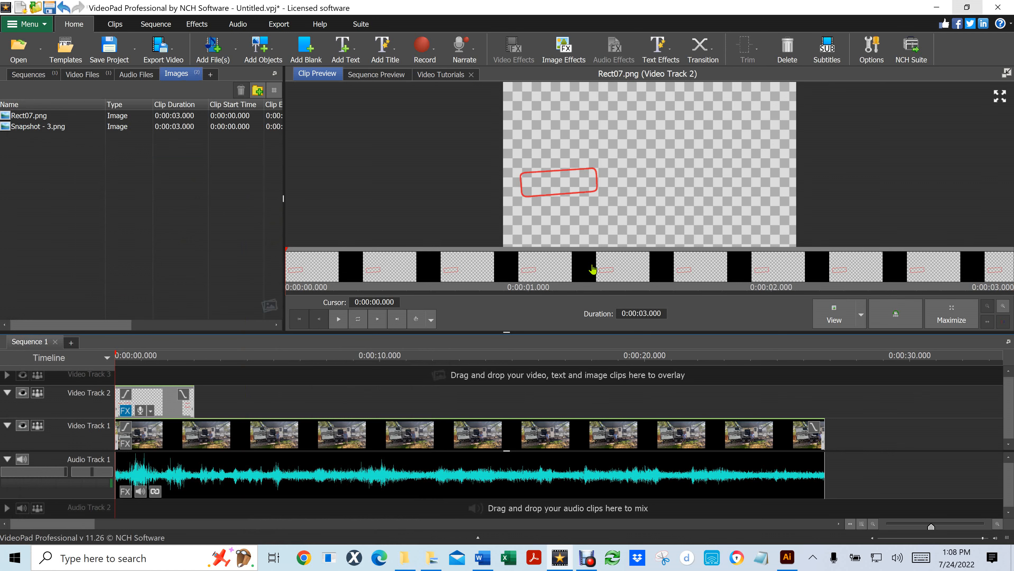
Check the outline's fit around the storage door in a full-screen sequence preview, and return to the editor
{"action": "left_click", "coordinate": [122, 374]}
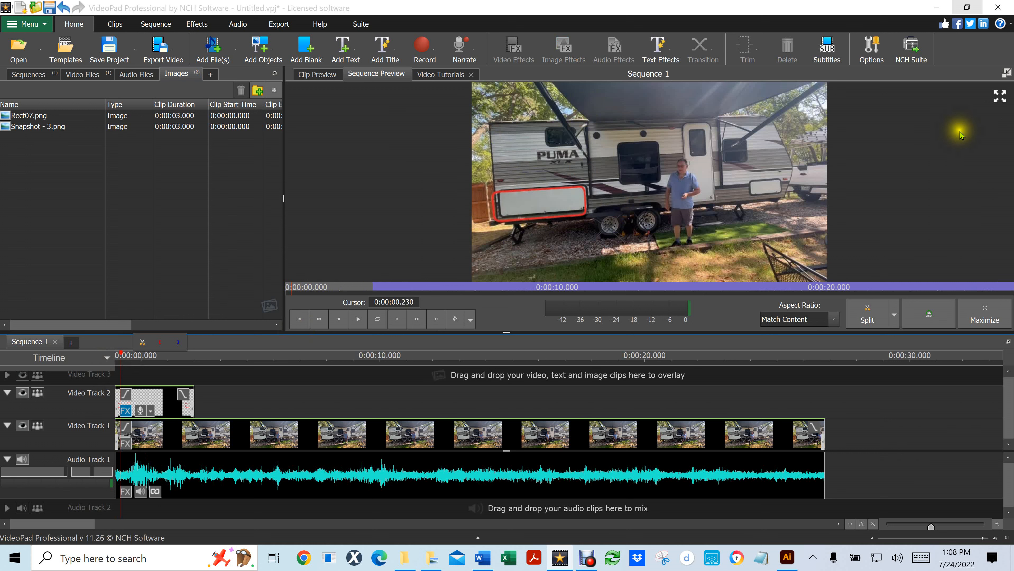
{"action": "left_click", "coordinate": [1007, 73]}
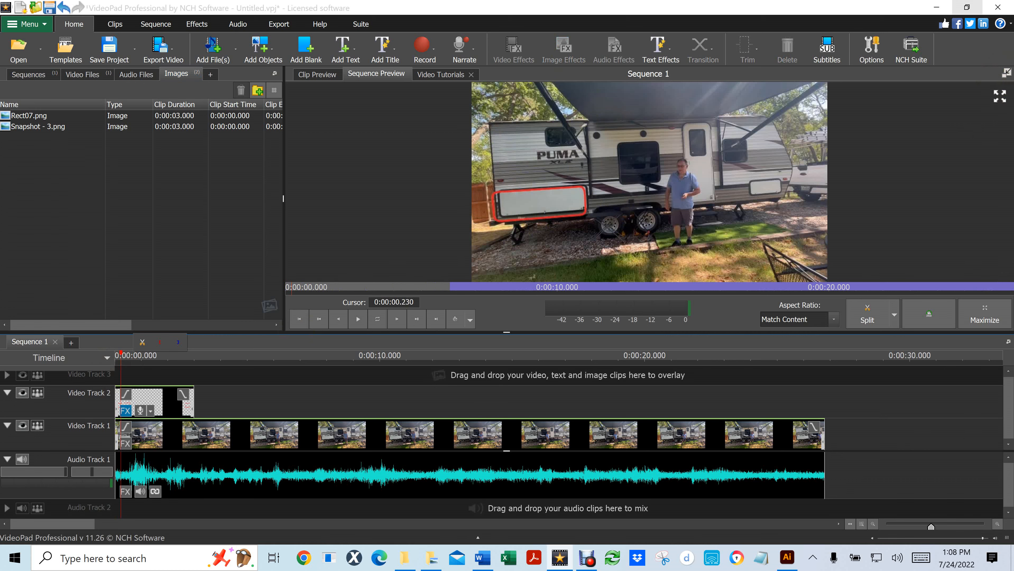
{"action": "left_click", "coordinate": [1001, 96]}
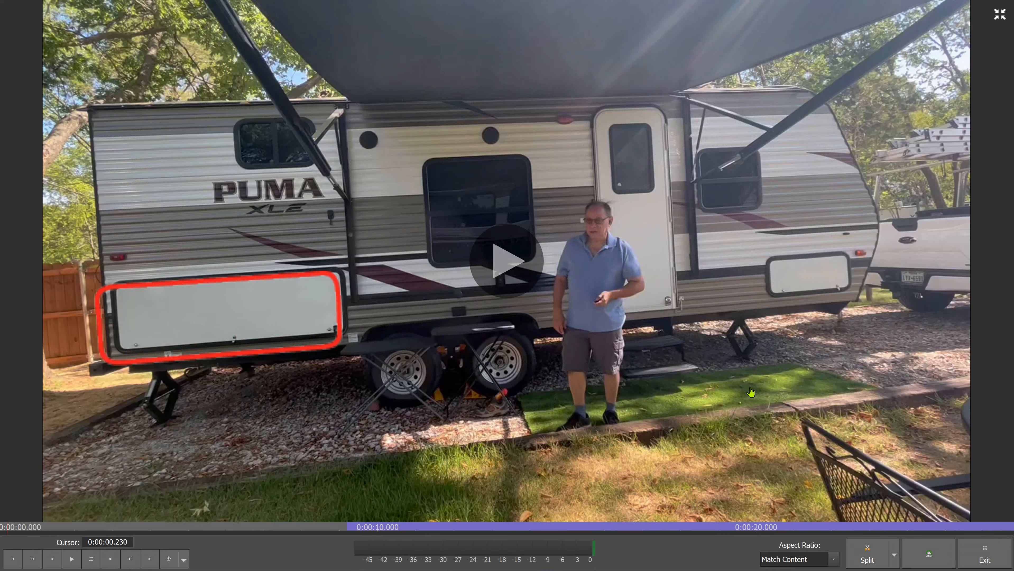
{"action": "left_click", "coordinate": [1000, 15]}
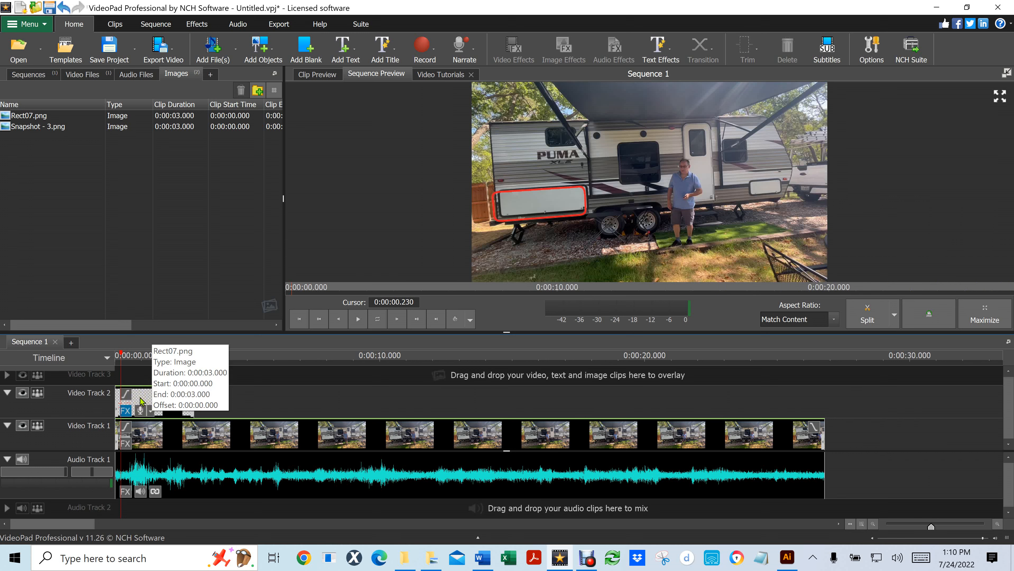
Delete Rect07.png, including its timeline overlay, and Snapshot - 3.png from the project images, and return the cursor to the sequence start
{"action": "left_click", "coordinate": [6, 116]}
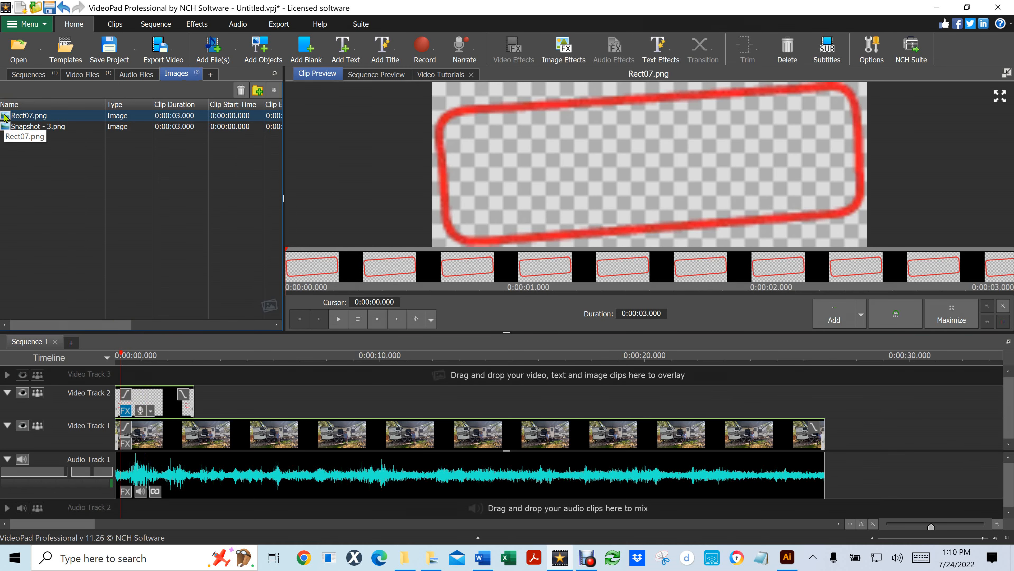
{"action": "key", "text": "Delete"}
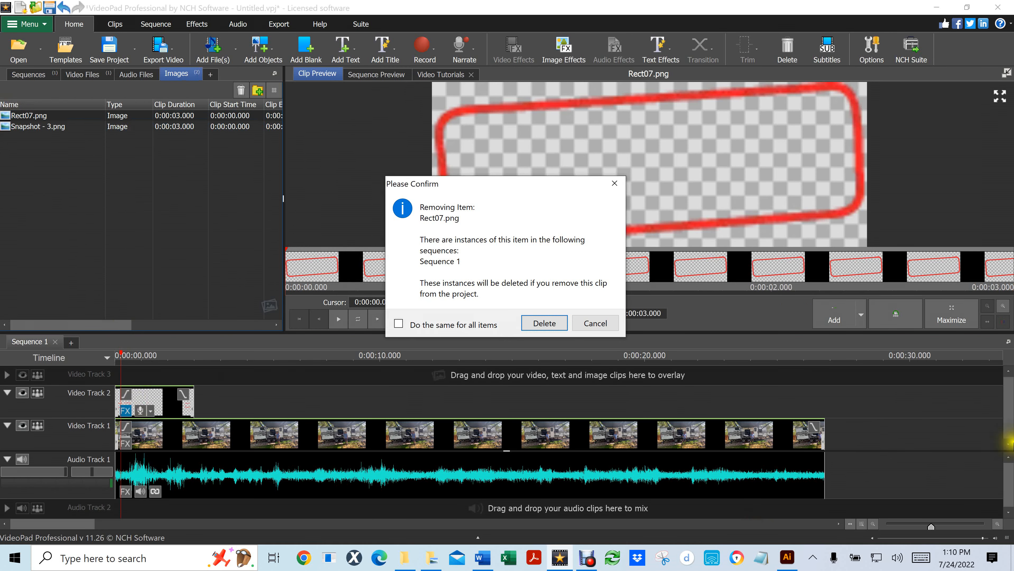
{"action": "left_click", "coordinate": [543, 323]}
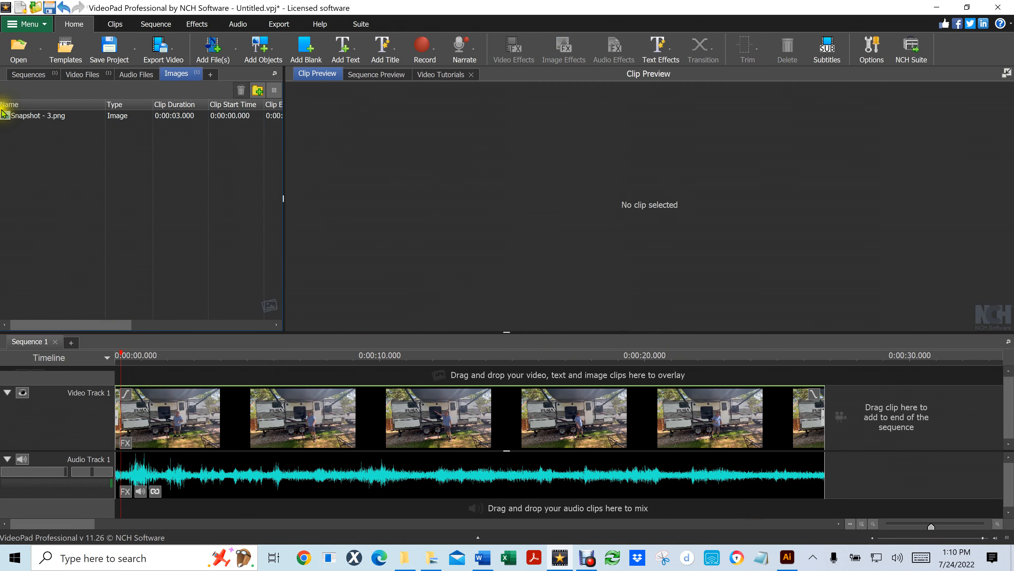
{"action": "left_click", "coordinate": [5, 118]}
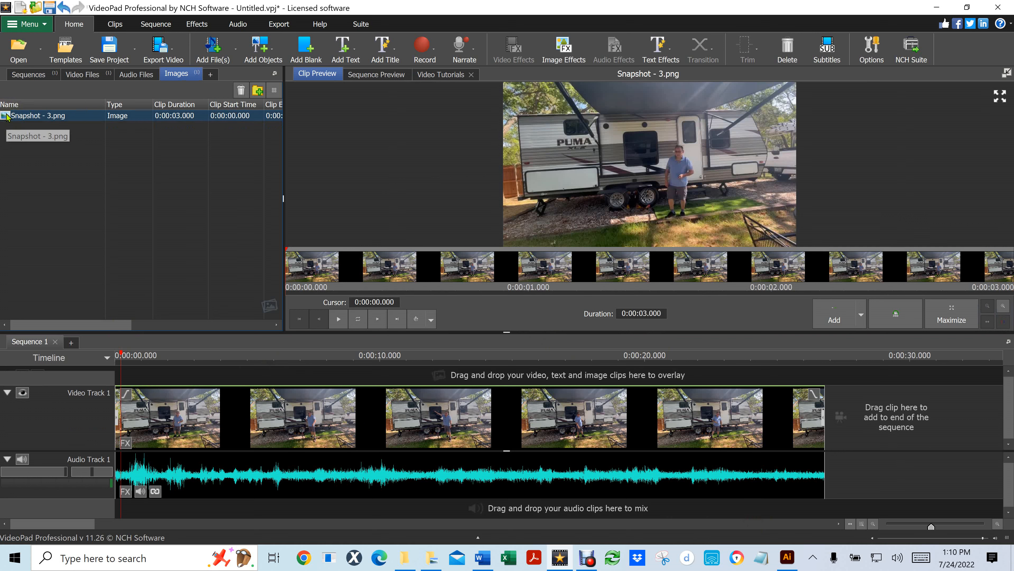
{"action": "key", "text": "Delete"}
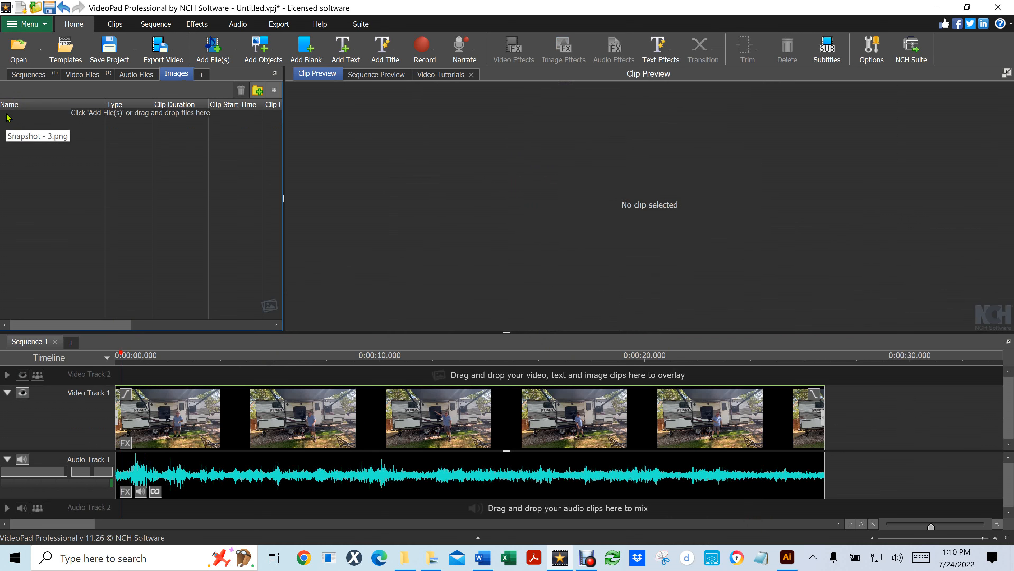
{"action": "left_click", "coordinate": [111, 356]}
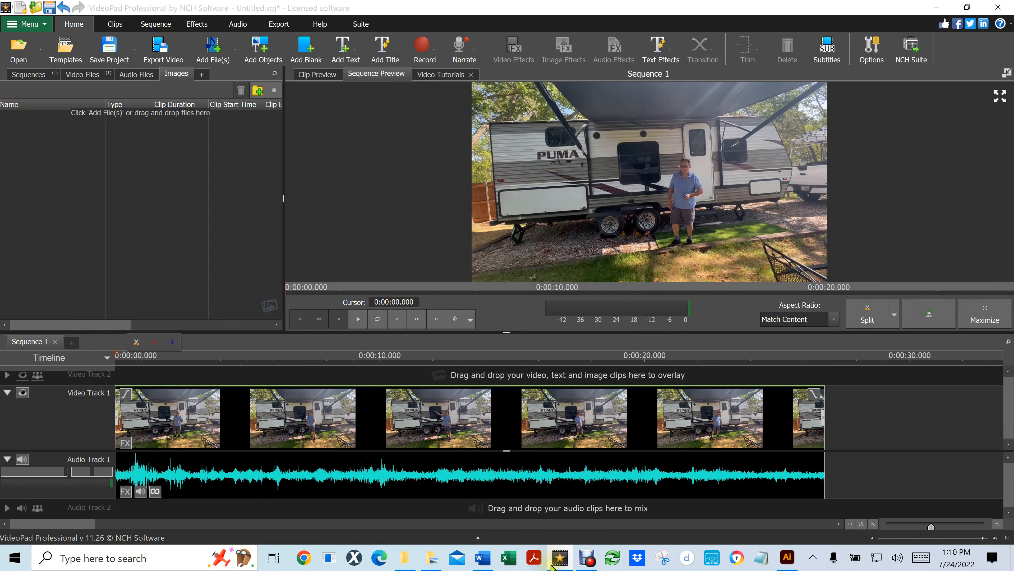
Switch to Illustrator and select the red storage-door outline together with its white frame rectangle
{"action": "left_click", "coordinate": [788, 560]}
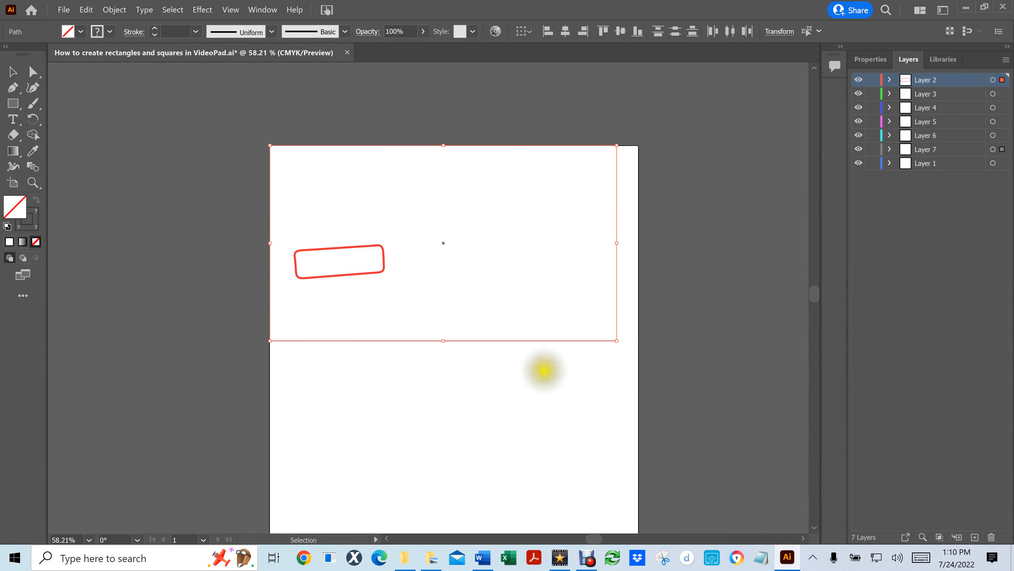
{"action": "left_click", "coordinate": [516, 403]}
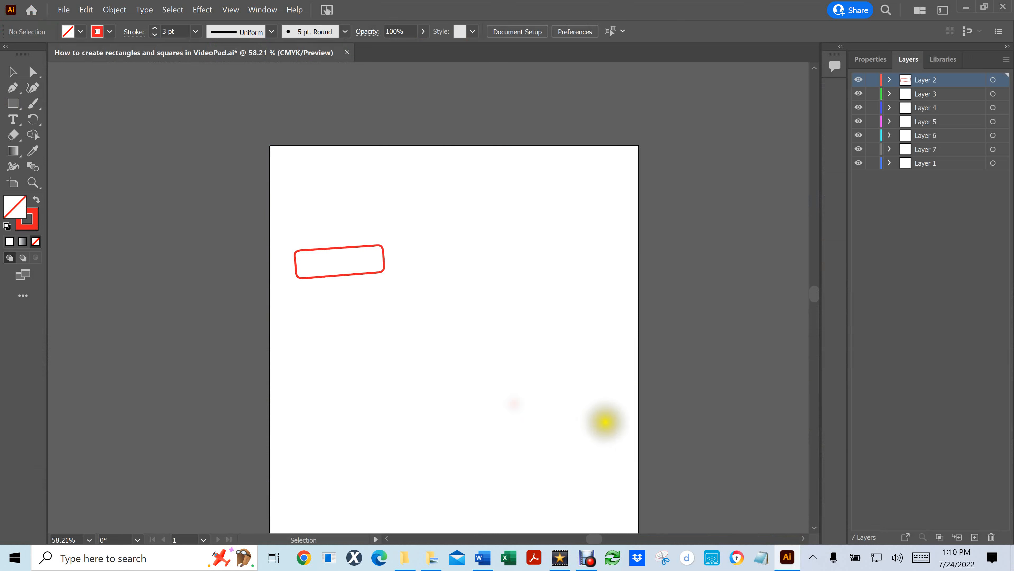
{"action": "left_click_drag", "start_coordinate": [690, 422], "coordinate": [163, 73]}
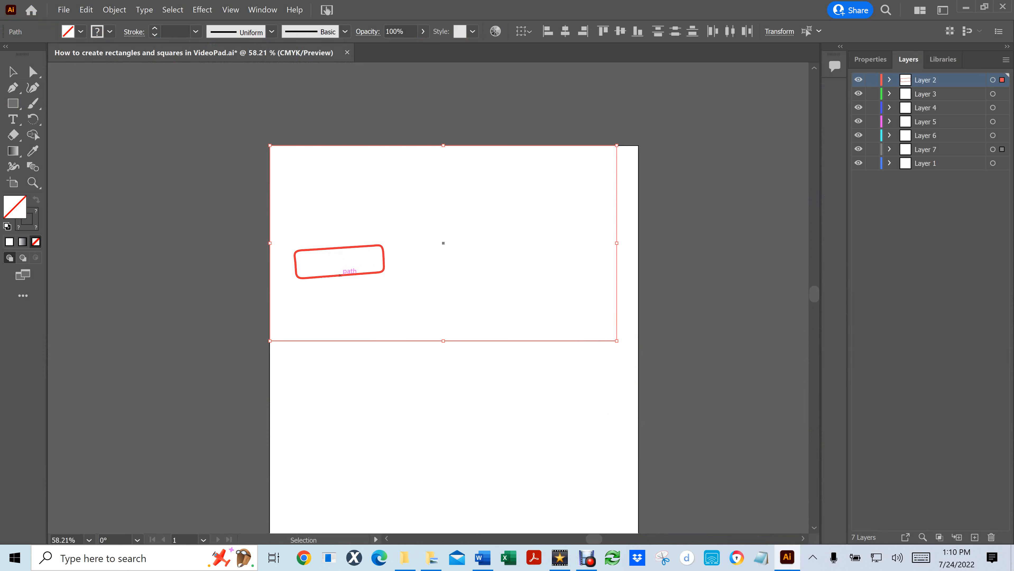
{"action": "left_click", "coordinate": [64, 9]}
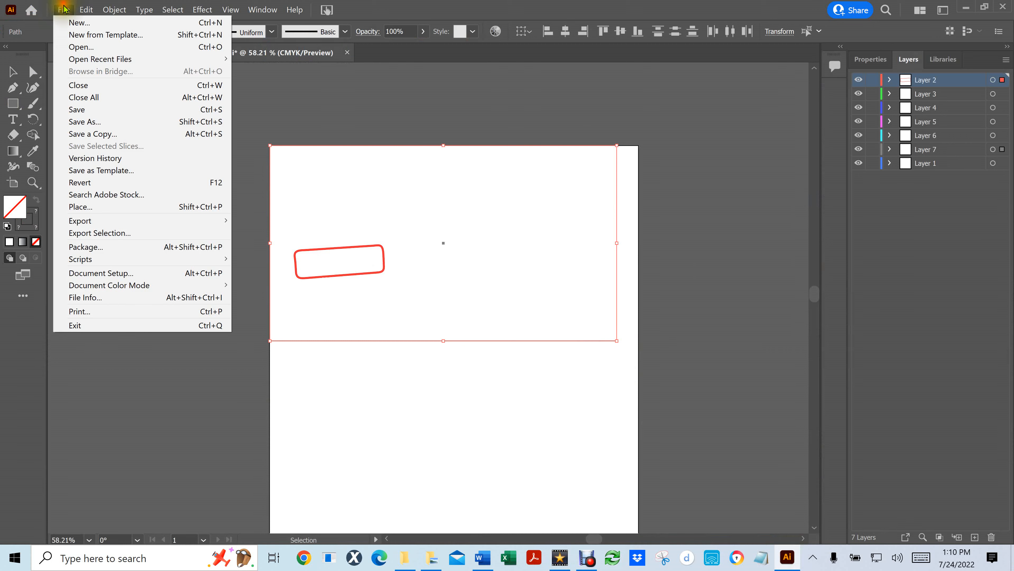
{"action": "mouse_move", "coordinate": [108, 220]}
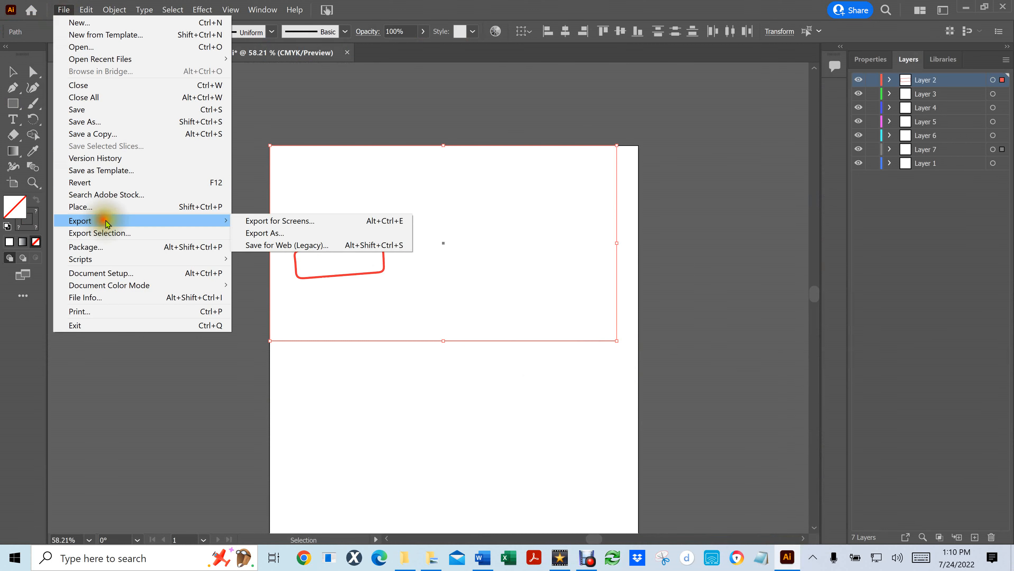
{"action": "left_click", "coordinate": [258, 232]}
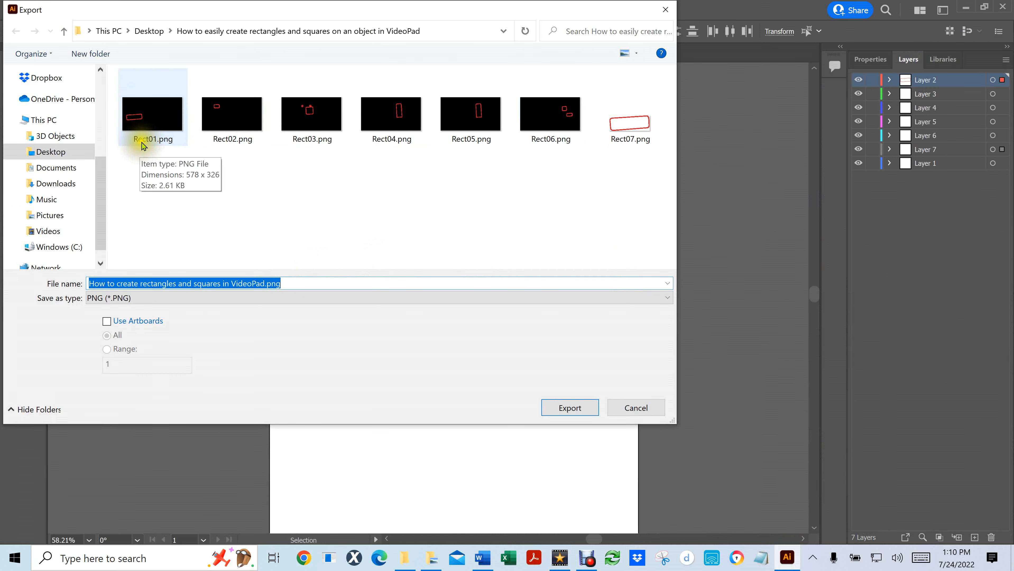
{"action": "left_click", "coordinate": [636, 408]}
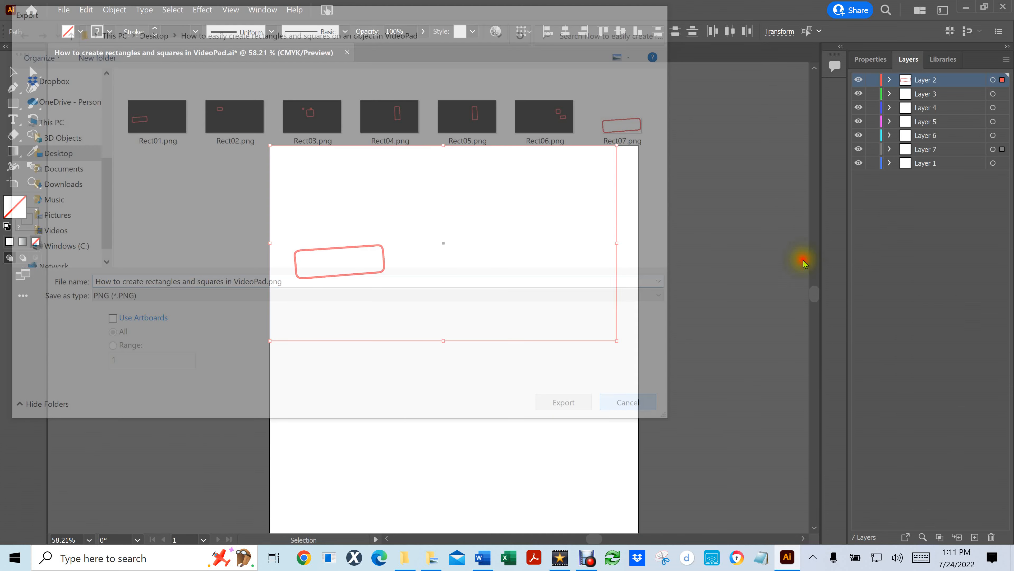
Switch back to VideoPad, add Rect01.png to the project images, and overlay it on Video Track 2 at the sequence start
{"action": "left_click", "coordinate": [965, 7]}
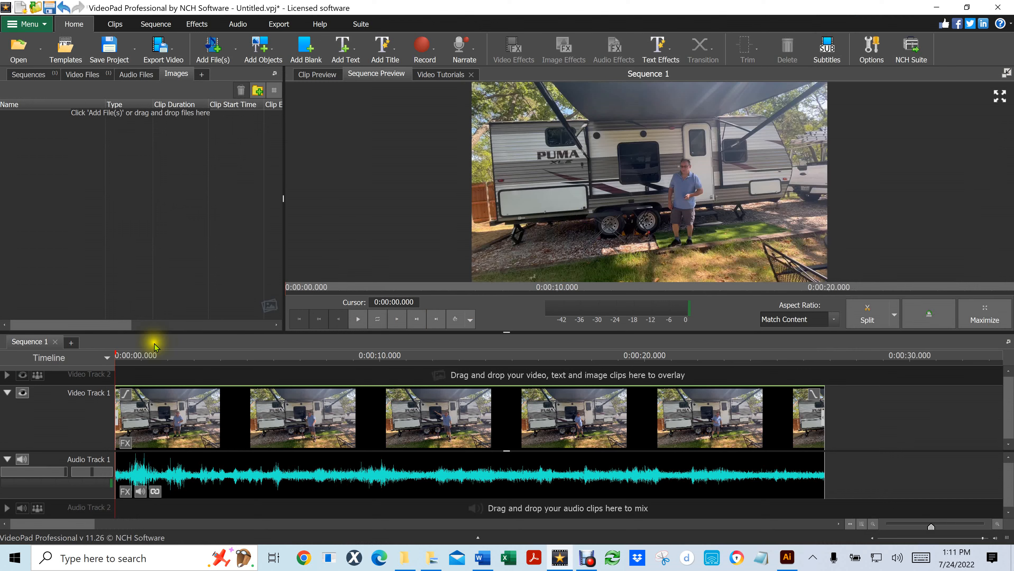
{"action": "scroll", "coordinate": [122, 379], "scroll_direction": "up", "scroll_amount": 2}
{"action": "scroll", "coordinate": [122, 383], "scroll_direction": "down", "scroll_amount": 2}
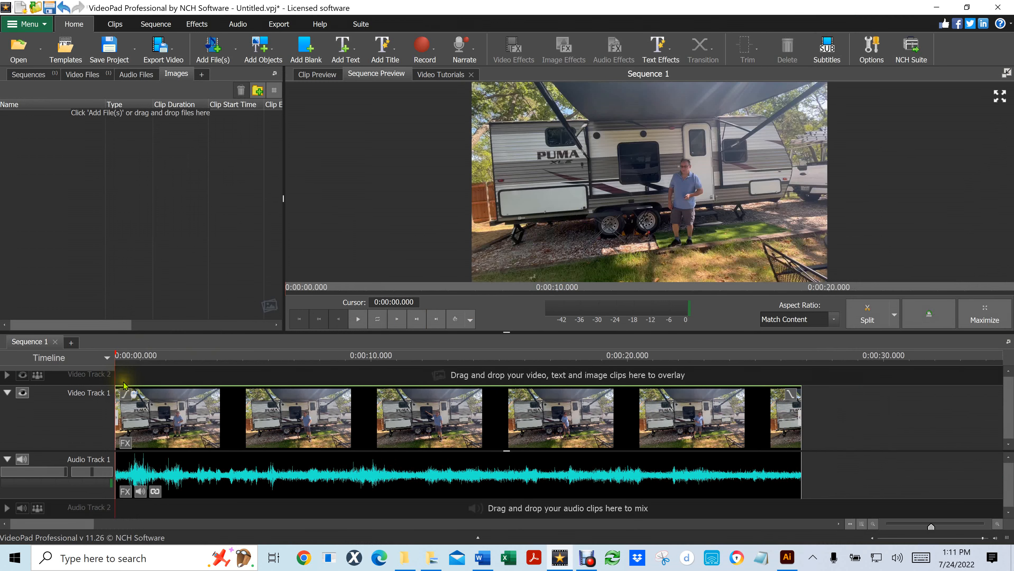
{"action": "left_click", "coordinate": [93, 378]}
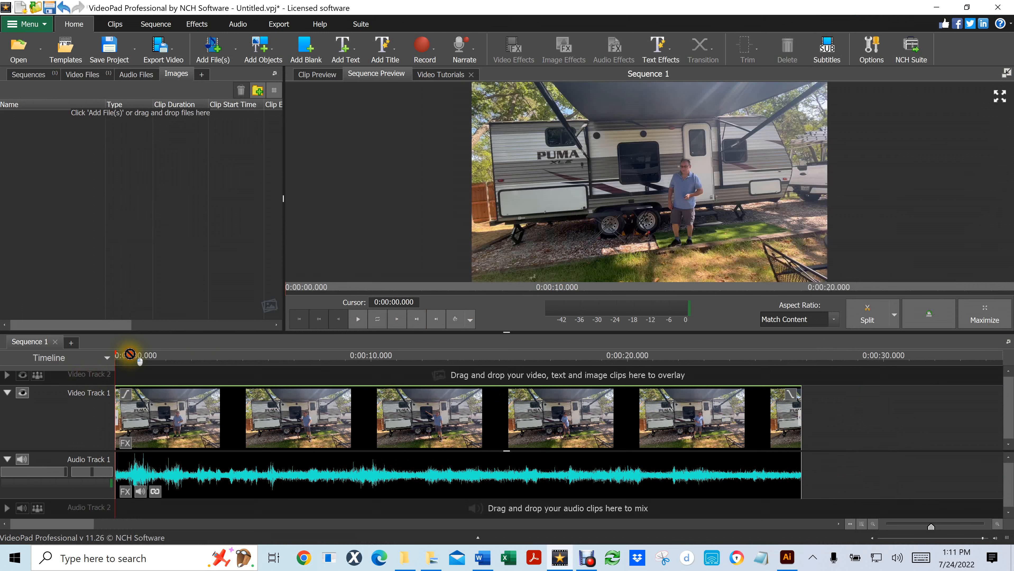
{"action": "left_click", "coordinate": [36, 150]}
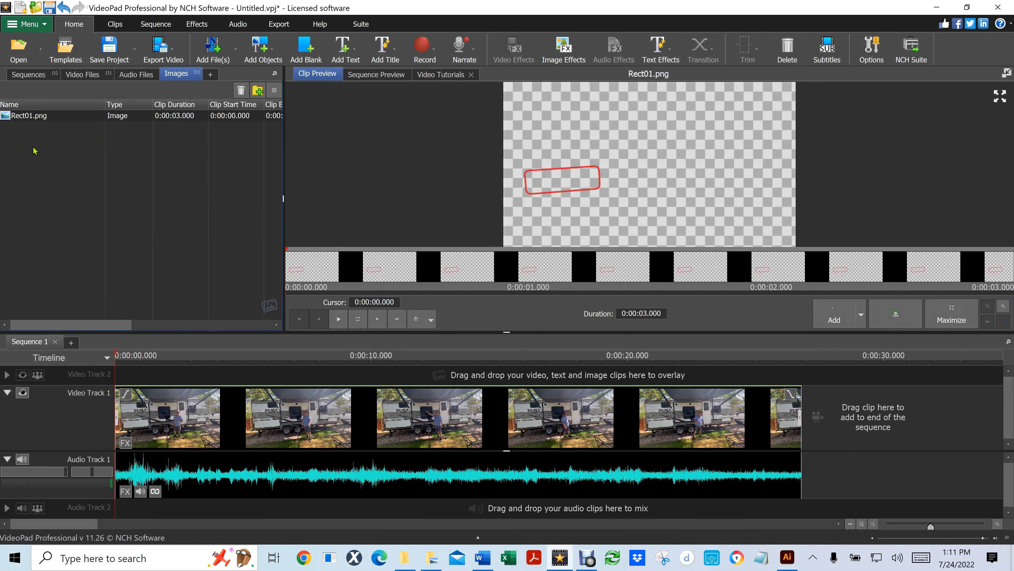
{"action": "left_click", "coordinate": [6, 116]}
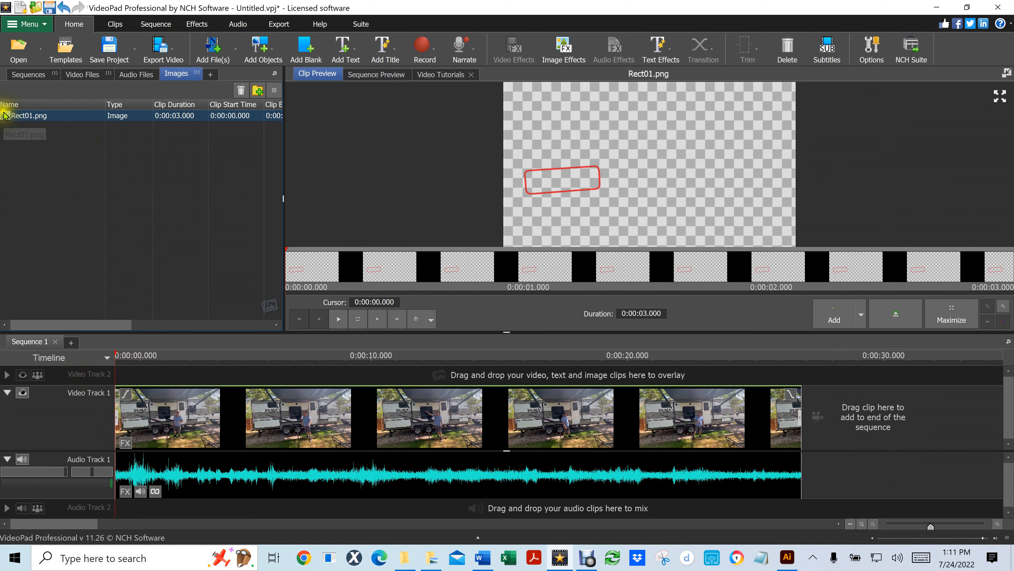
{"action": "left_click_drag", "start_coordinate": [4, 116], "coordinate": [109, 378]}
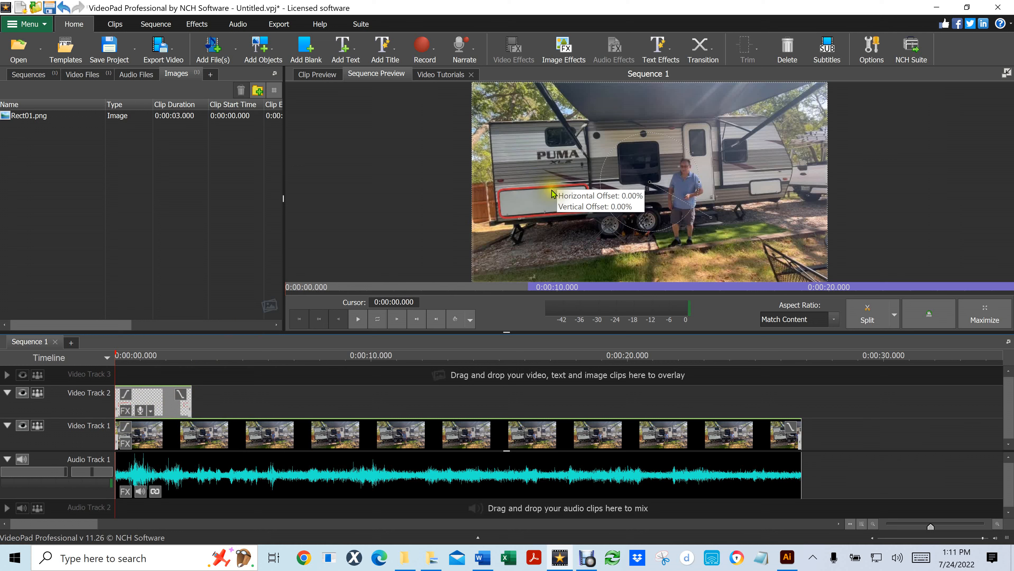
Play the sequence, set the cursor to 0:00:09.492, and move the Rect01.png overlay so it ends at the cursor
{"action": "left_click", "coordinate": [358, 320]}
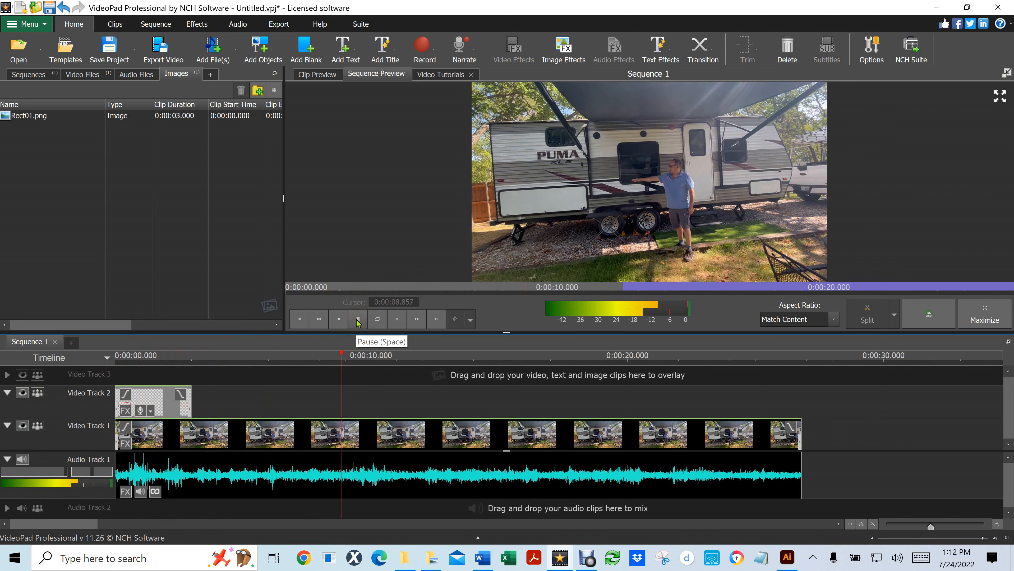
{"action": "left_click", "coordinate": [358, 319]}
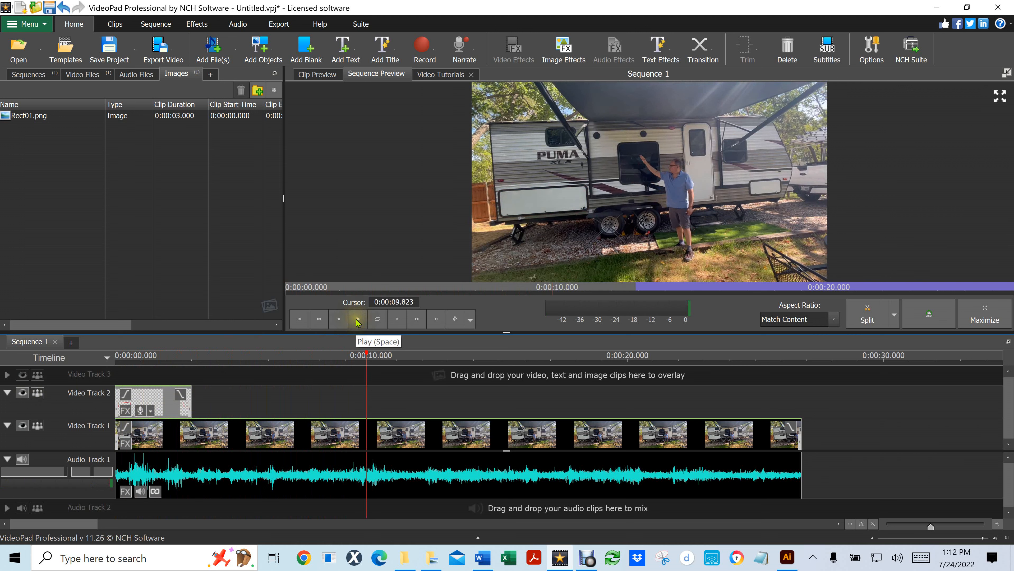
{"action": "left_click", "coordinate": [366, 355]}
{"action": "left_click_drag", "start_coordinate": [365, 357], "coordinate": [358, 351]}
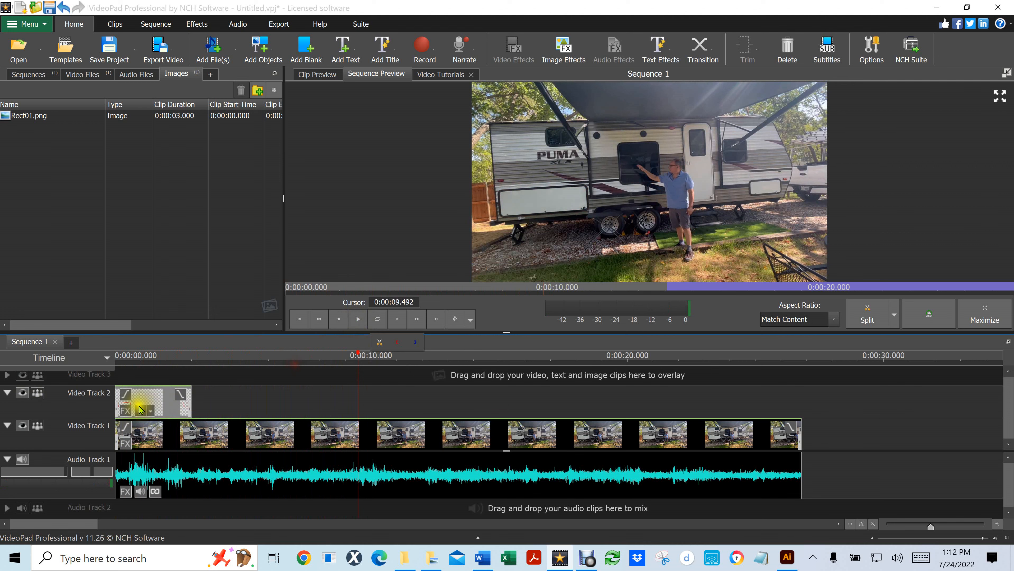
{"action": "left_click", "coordinate": [149, 400]}
{"action": "left_click_drag", "start_coordinate": [149, 400], "coordinate": [257, 399]}
{"action": "left_click_drag", "start_coordinate": [289, 402], "coordinate": [311, 403]}
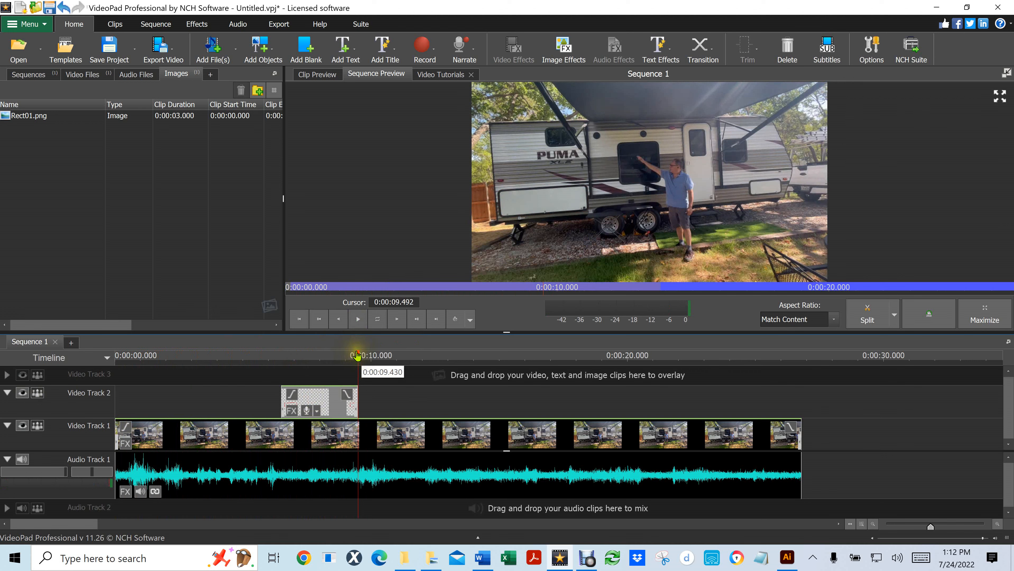
Preview the sequence from 0:00:02.476 to check when the storage-door outline appears and disappears
{"action": "left_click_drag", "start_coordinate": [352, 353], "coordinate": [178, 372]}
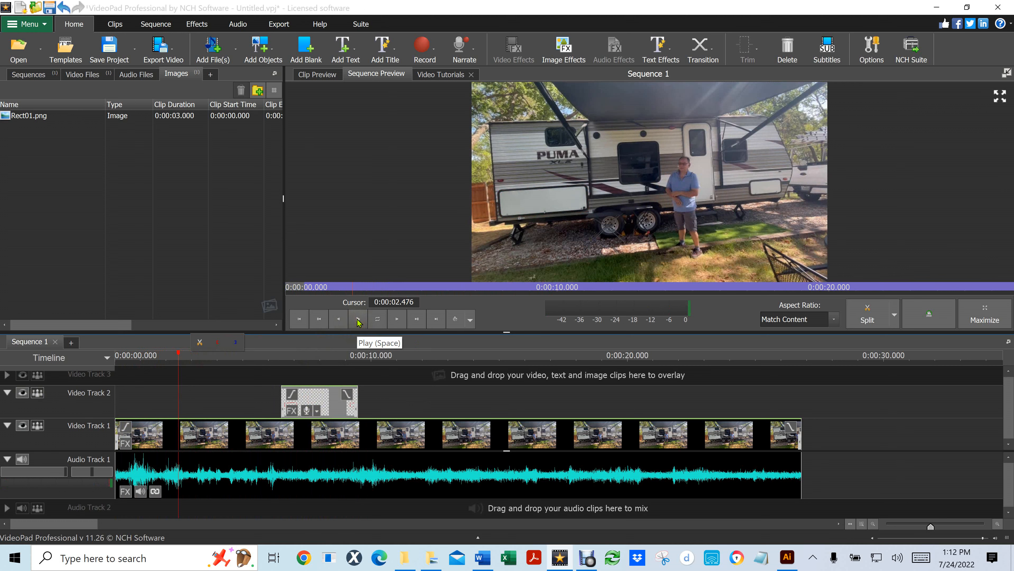
{"action": "left_click", "coordinate": [358, 320]}
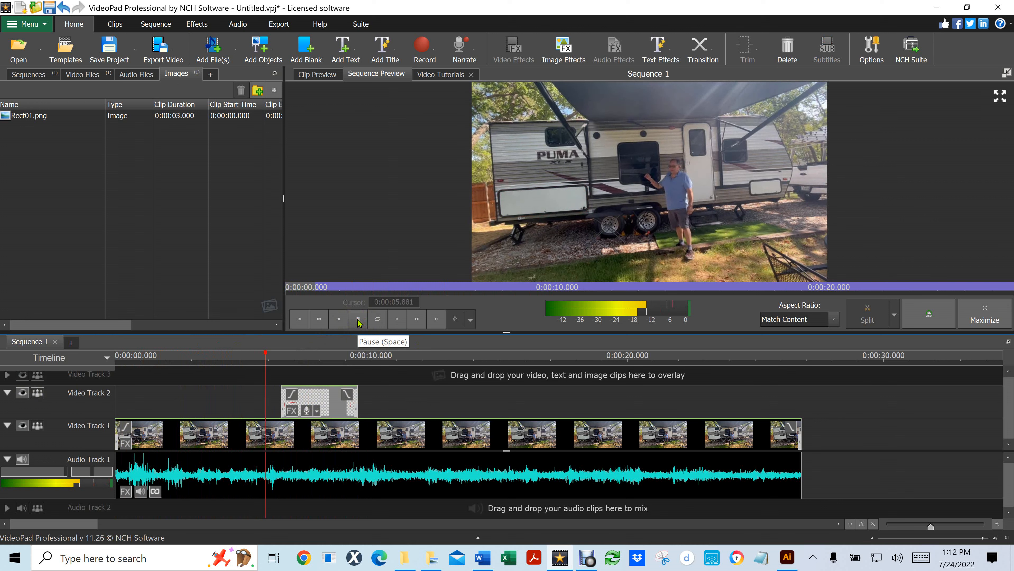
{"action": "left_click", "coordinate": [358, 320]}
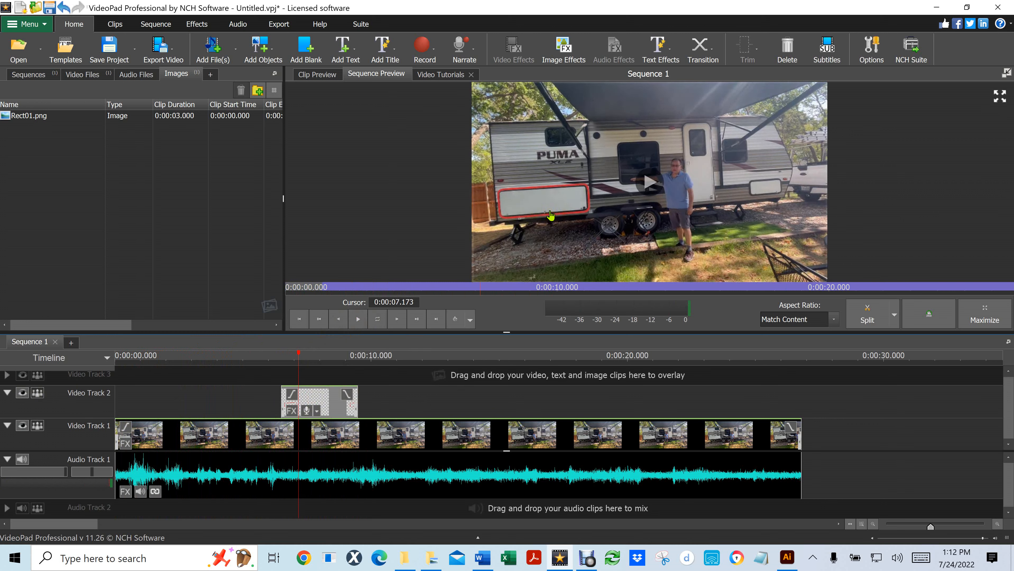
{"action": "left_click", "coordinate": [357, 320]}
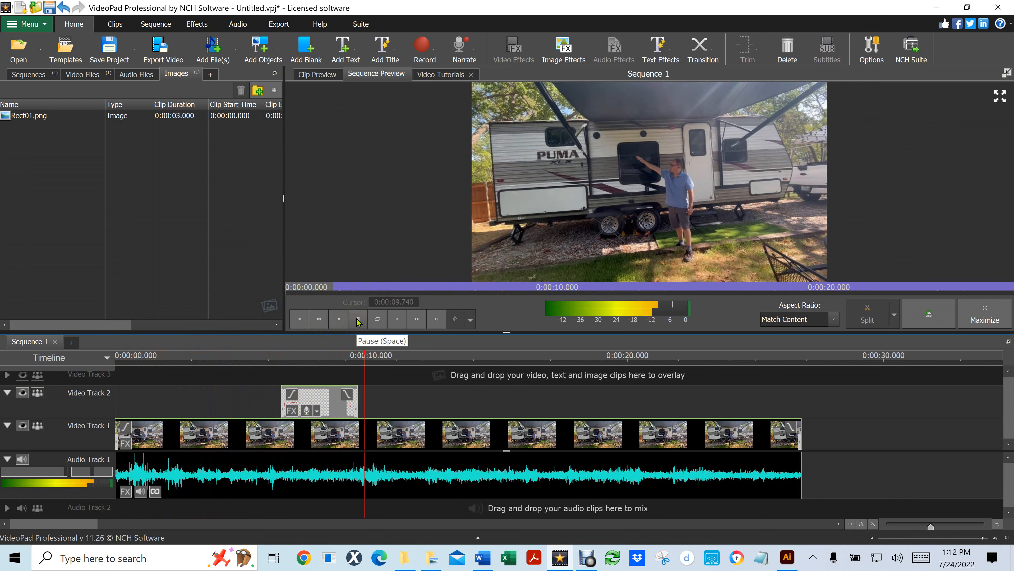
{"action": "left_click", "coordinate": [357, 320]}
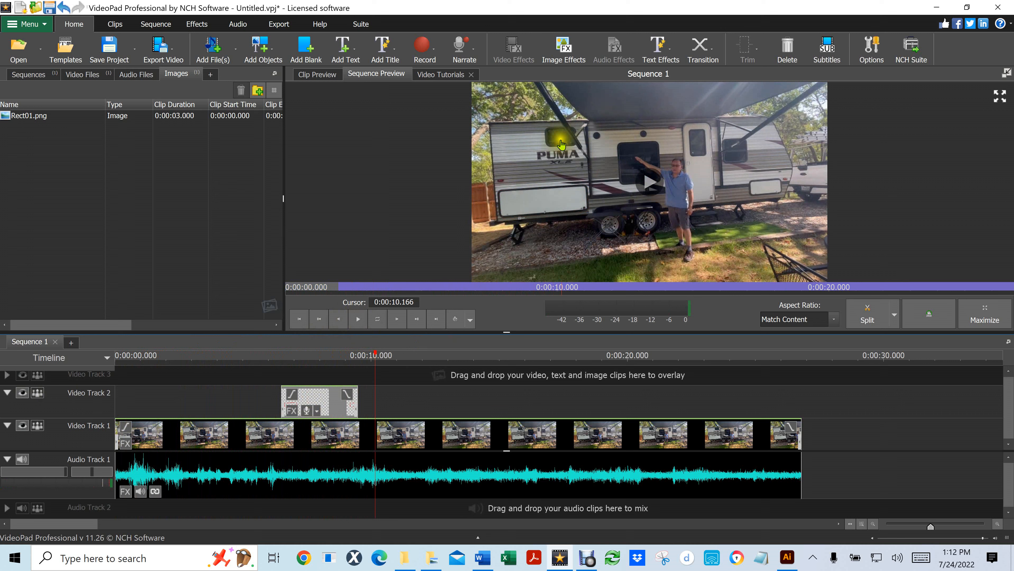
Return the cursor to the end of the Rect01.png overlay, add Rect02.png to the project images, and place it directly after that overlay
{"action": "left_click", "coordinate": [373, 356]}
{"action": "left_click_drag", "start_coordinate": [373, 358], "coordinate": [358, 362]}
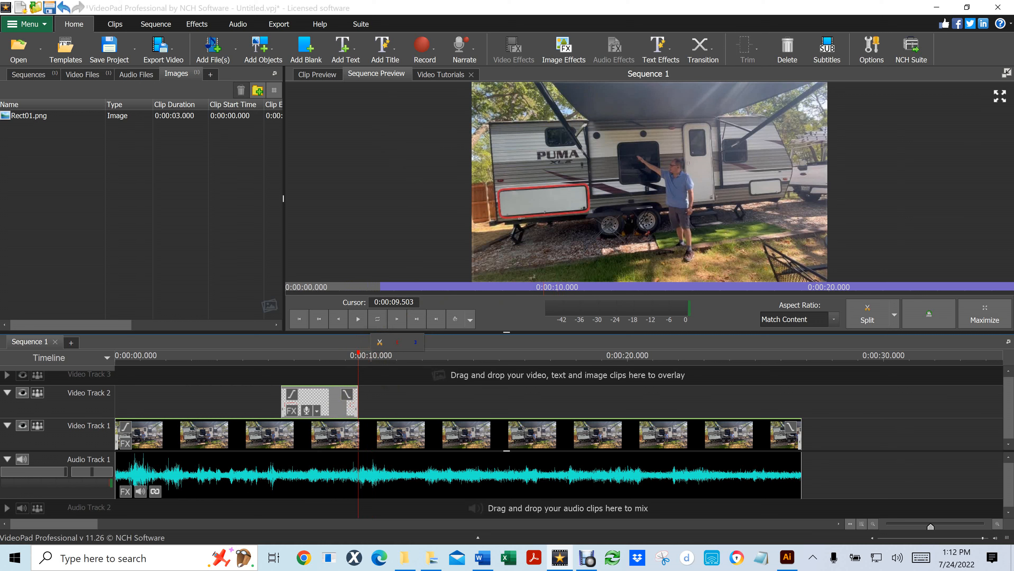
{"action": "left_click_drag", "start_coordinate": [558, 195], "coordinate": [31, 156]}
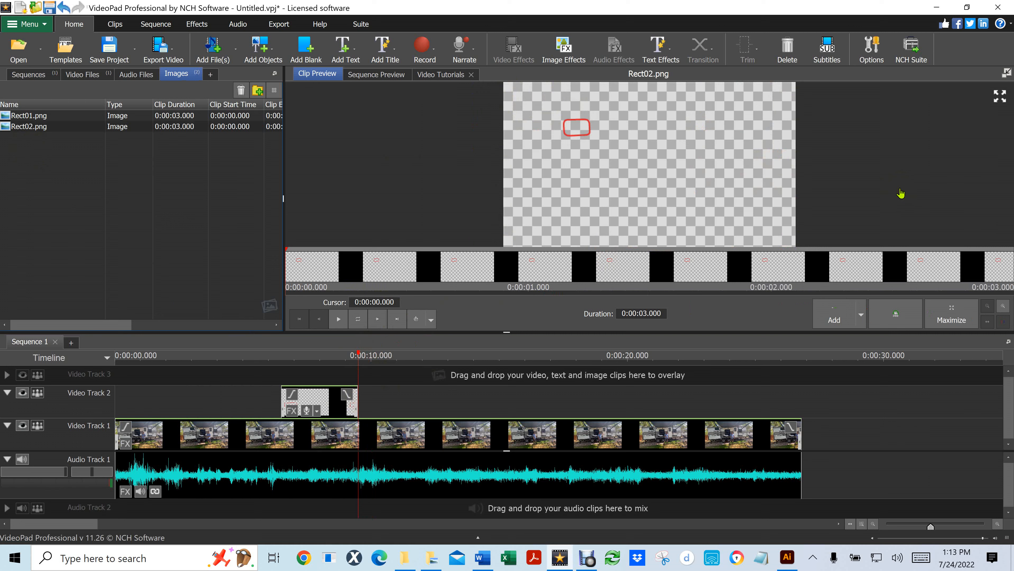
{"action": "left_click", "coordinate": [7, 129]}
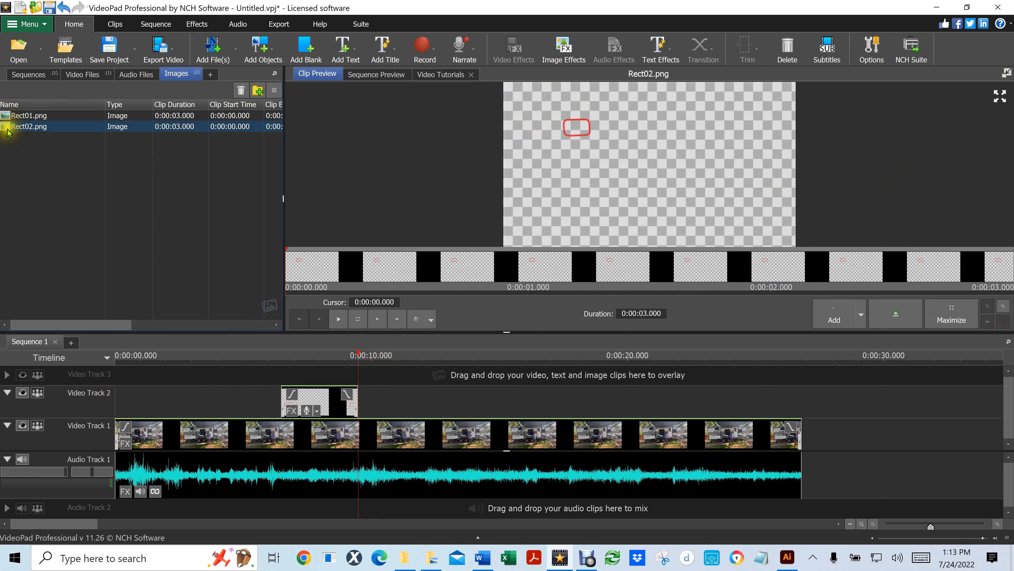
{"action": "left_click_drag", "start_coordinate": [5, 130], "coordinate": [358, 399]}
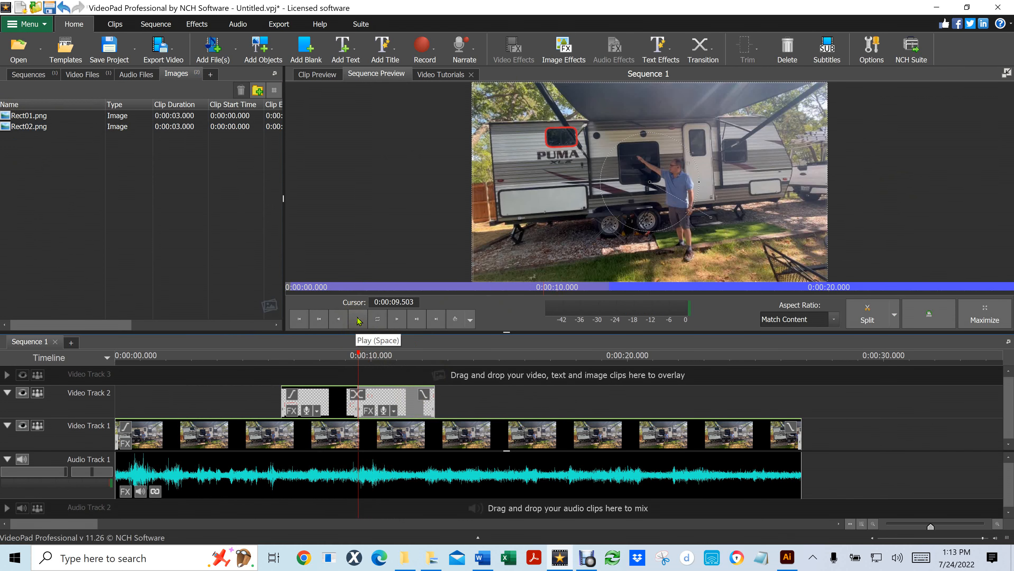
Play the window outline's section up to 0:00:11.498, and set the Rect02.png overlay's duration to 0:00:01.000
{"action": "left_click", "coordinate": [358, 320]}
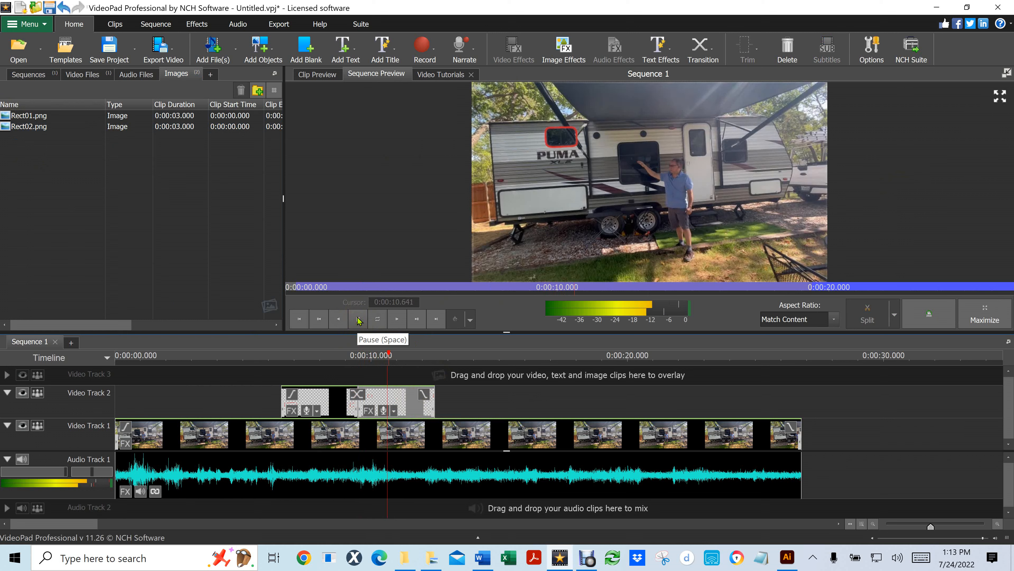
{"action": "left_click", "coordinate": [358, 320]}
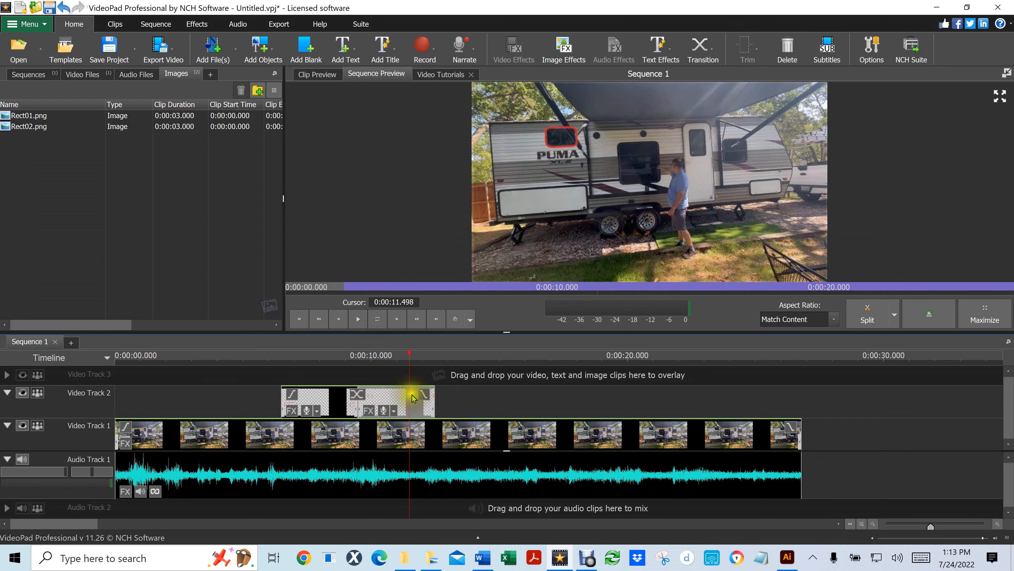
{"action": "left_click", "coordinate": [384, 399]}
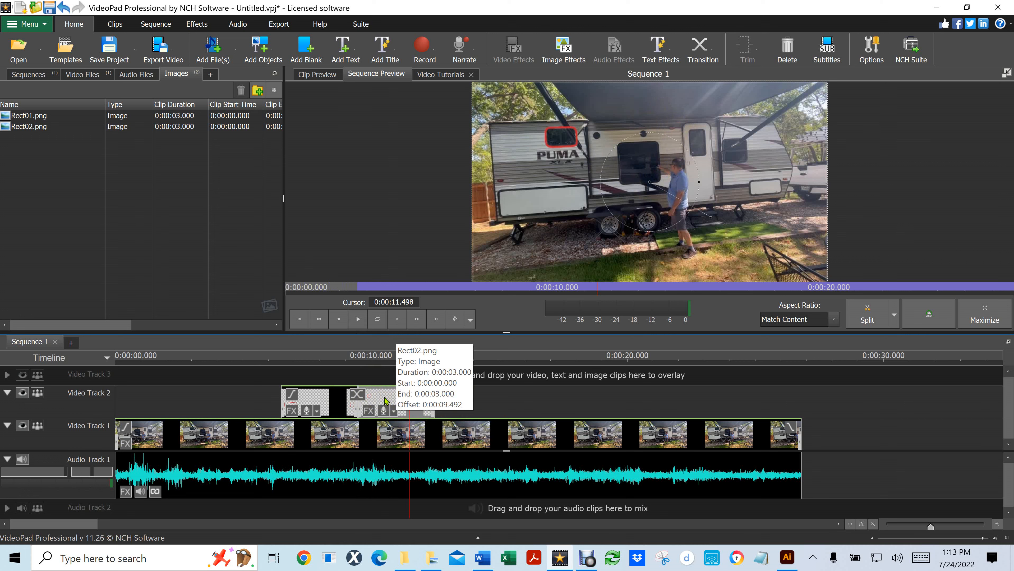
{"action": "right_click", "coordinate": [385, 400]}
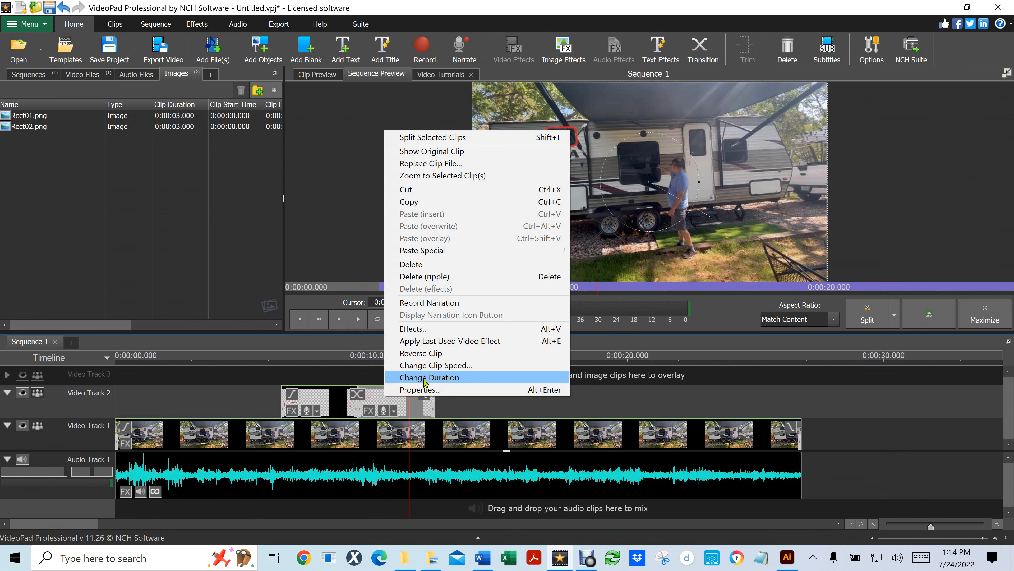
{"action": "left_click", "coordinate": [425, 377]}
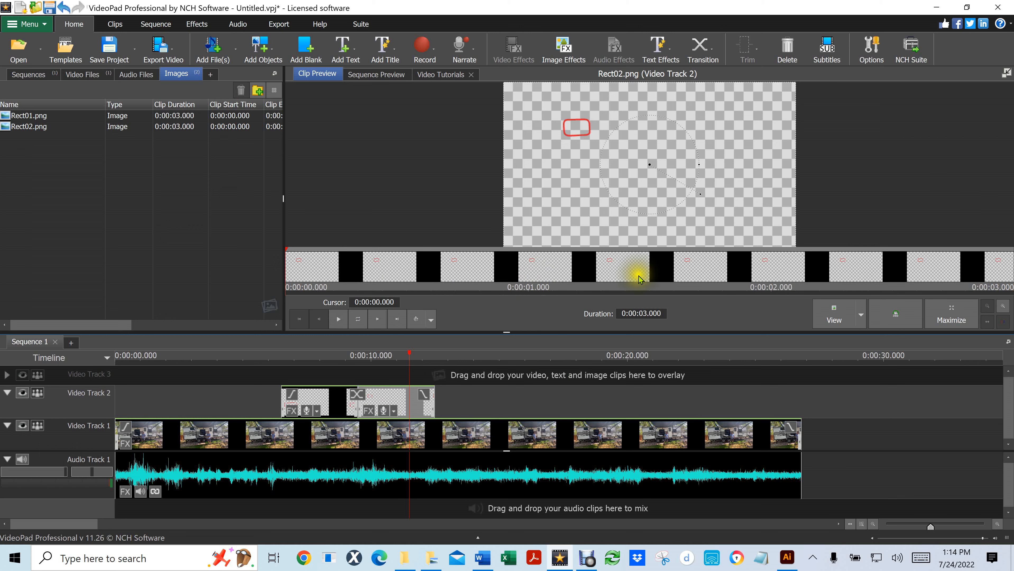
{"action": "left_click", "coordinate": [646, 315]}
{"action": "left_click", "coordinate": [646, 315]}
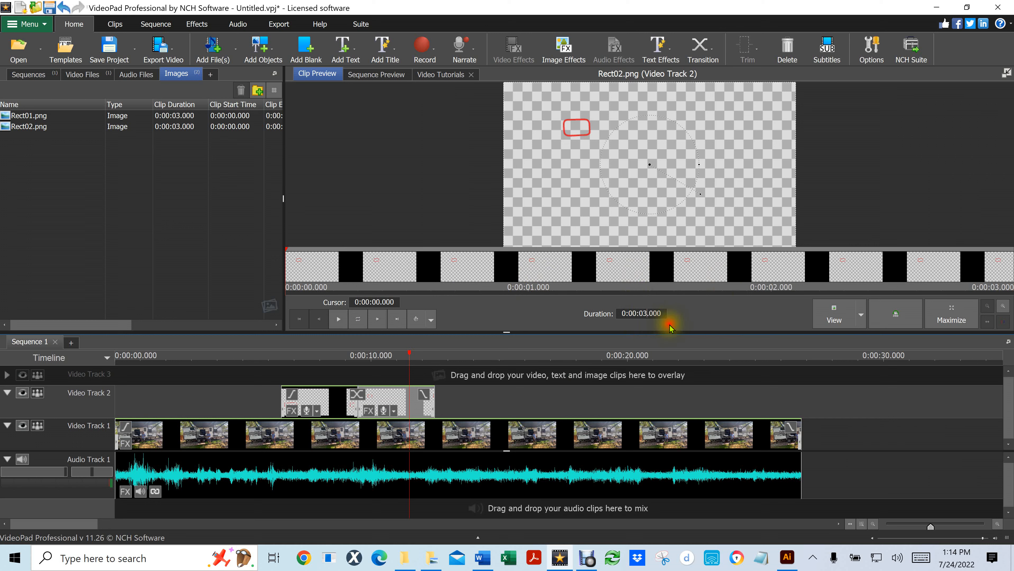
{"action": "key", "text": "BackSpace"}
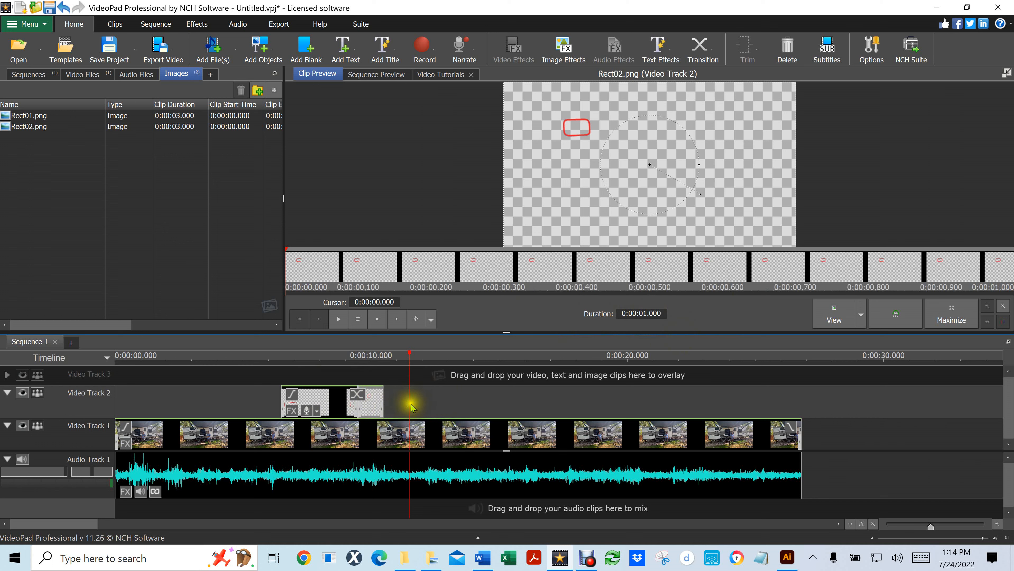
Set the Rect02.png overlay's duration to 0:00:02.000
{"action": "right_click", "coordinate": [368, 405]}
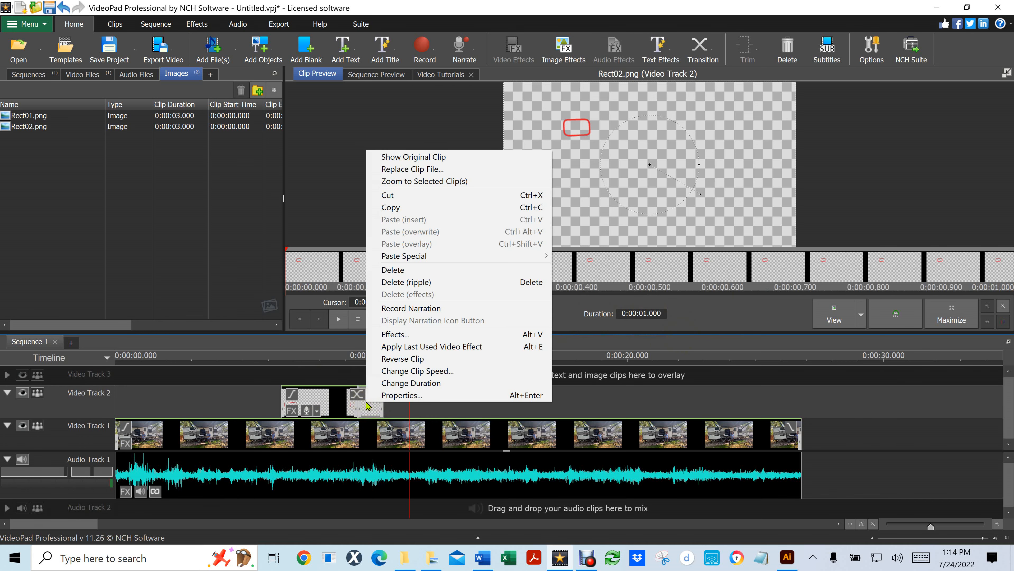
{"action": "left_click", "coordinate": [402, 383]}
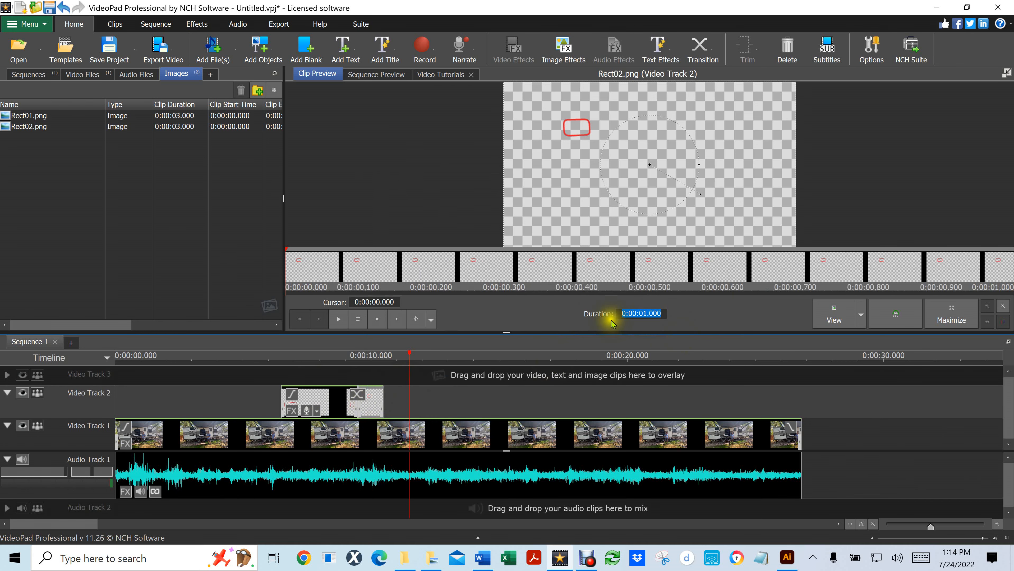
{"action": "left_click", "coordinate": [376, 396]}
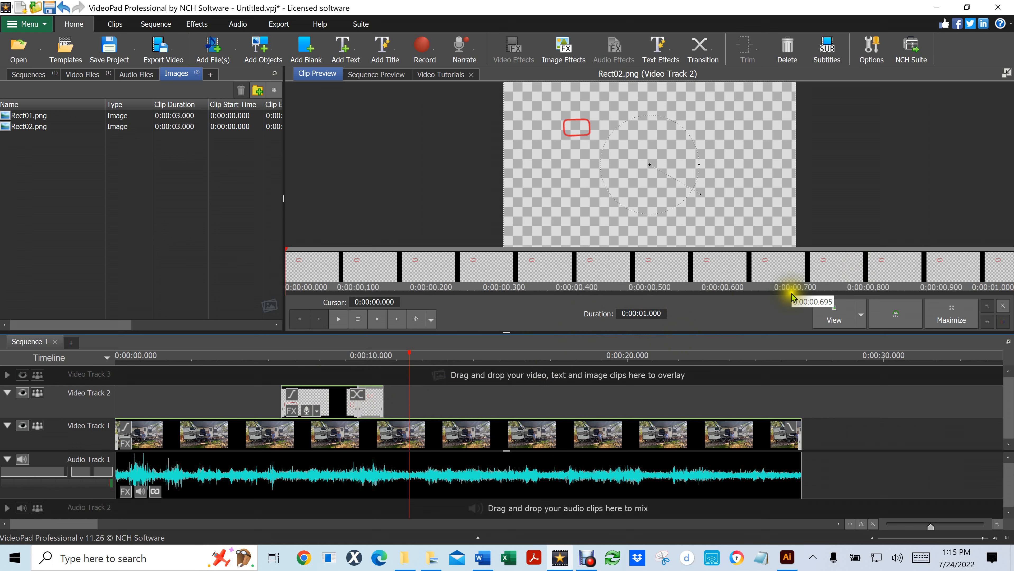
{"action": "left_click", "coordinate": [646, 313]}
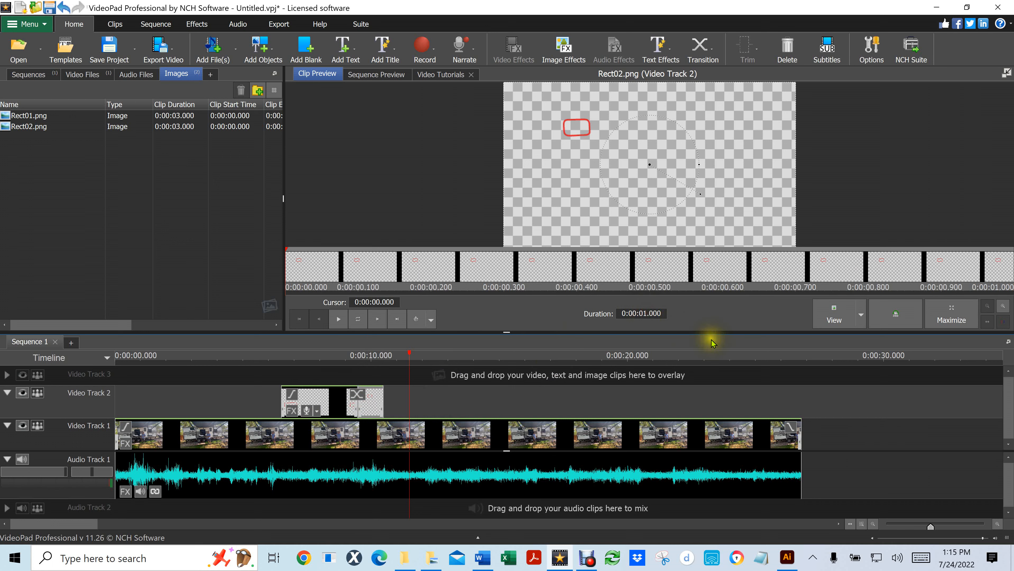
{"action": "key", "text": "BackSpace"}
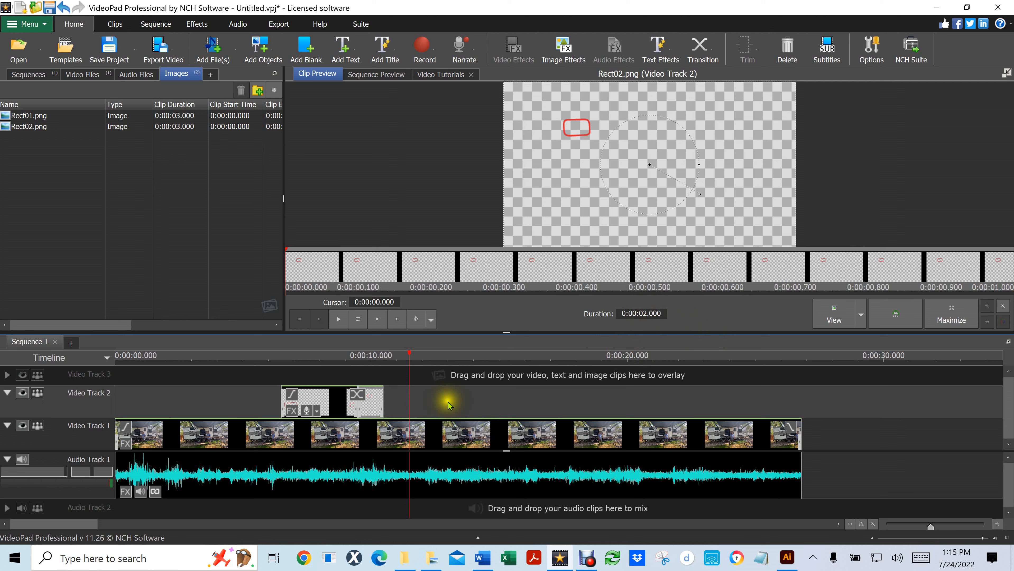
{"action": "left_click", "coordinate": [374, 397]}
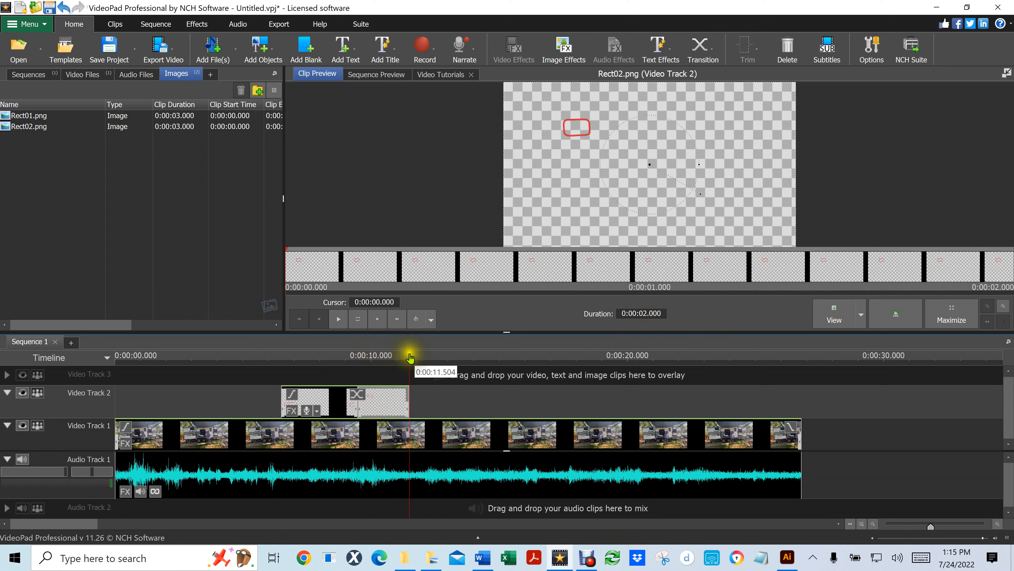
Preview the sequence from 0:00:07.491 past the window outline, and set the cursor to the end of the Rect02.png overlay
{"action": "left_click", "coordinate": [386, 355]}
{"action": "left_click", "coordinate": [307, 358]}
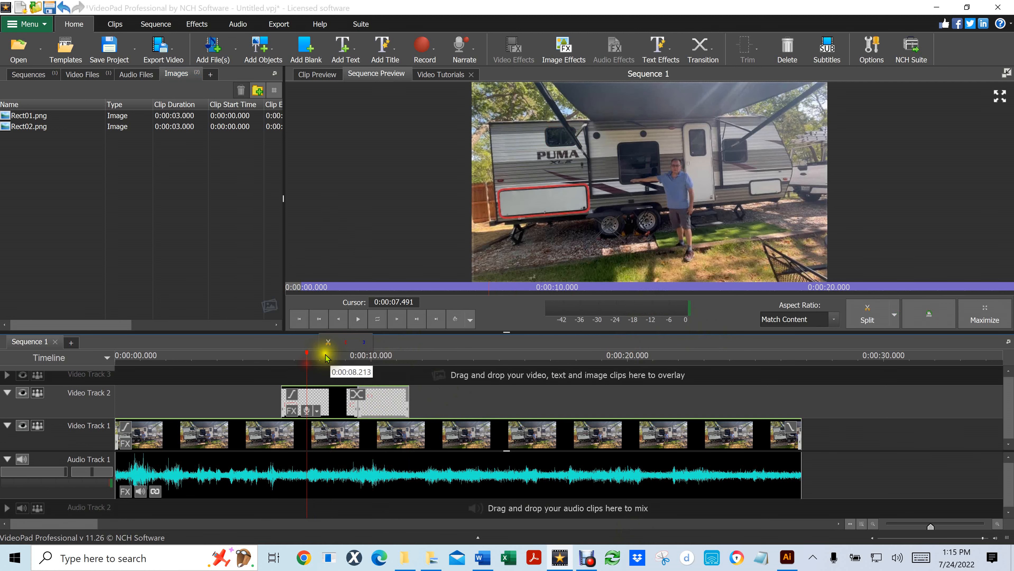
{"action": "left_click", "coordinate": [360, 320]}
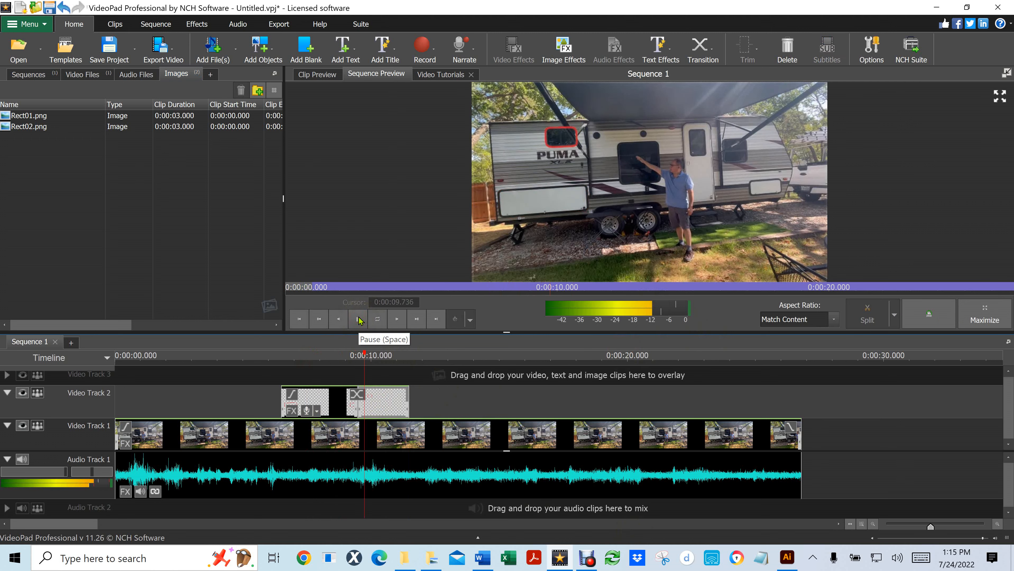
{"action": "left_click", "coordinate": [359, 320]}
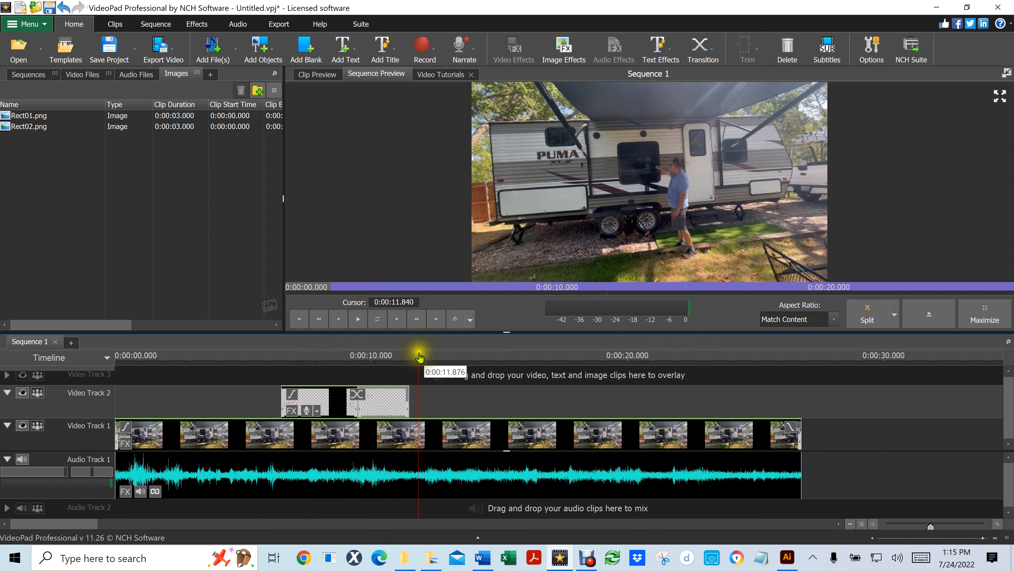
{"action": "left_click_drag", "start_coordinate": [419, 355], "coordinate": [467, 358]}
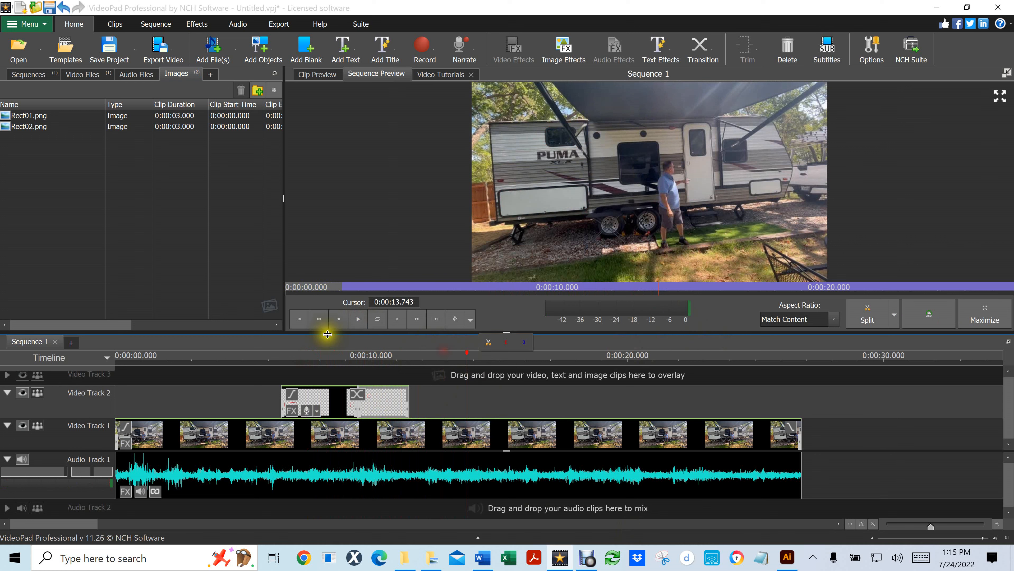
{"action": "left_click", "coordinate": [417, 319]}
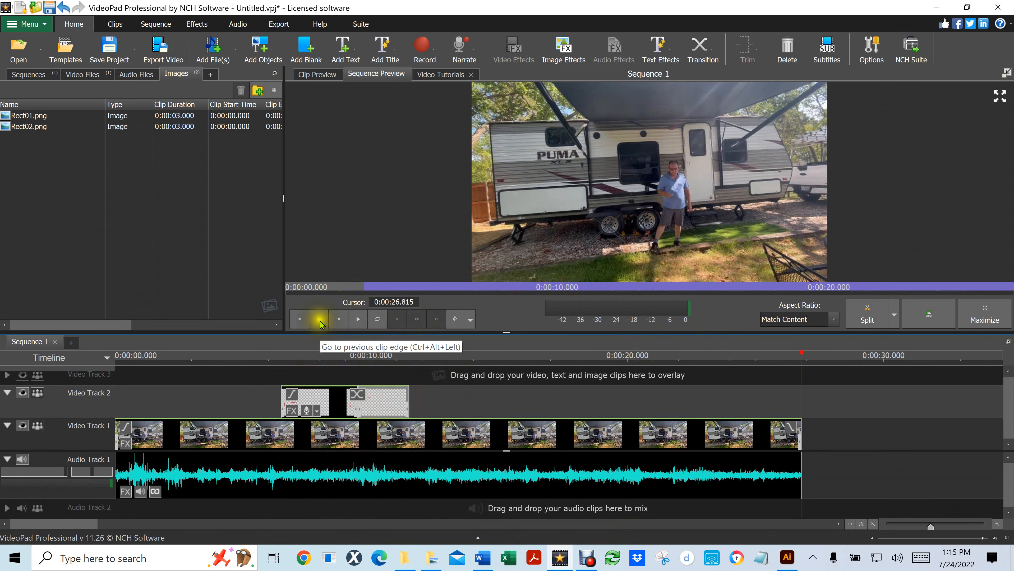
{"action": "left_click", "coordinate": [320, 322]}
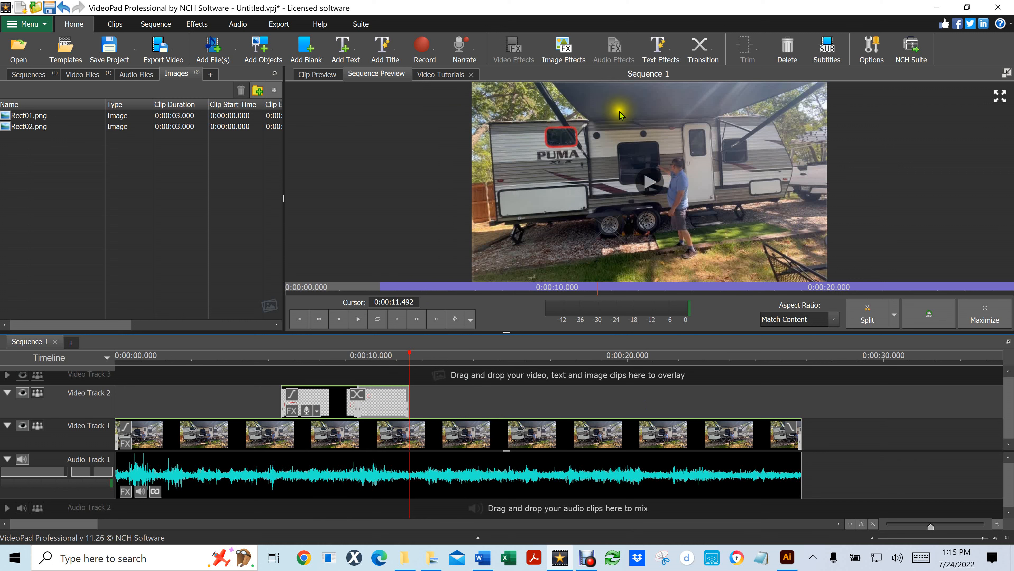
Add Rect03.png to the project images and place it on Video Track 2 directly after the Rect02.png overlay
{"action": "left_click", "coordinate": [661, 217]}
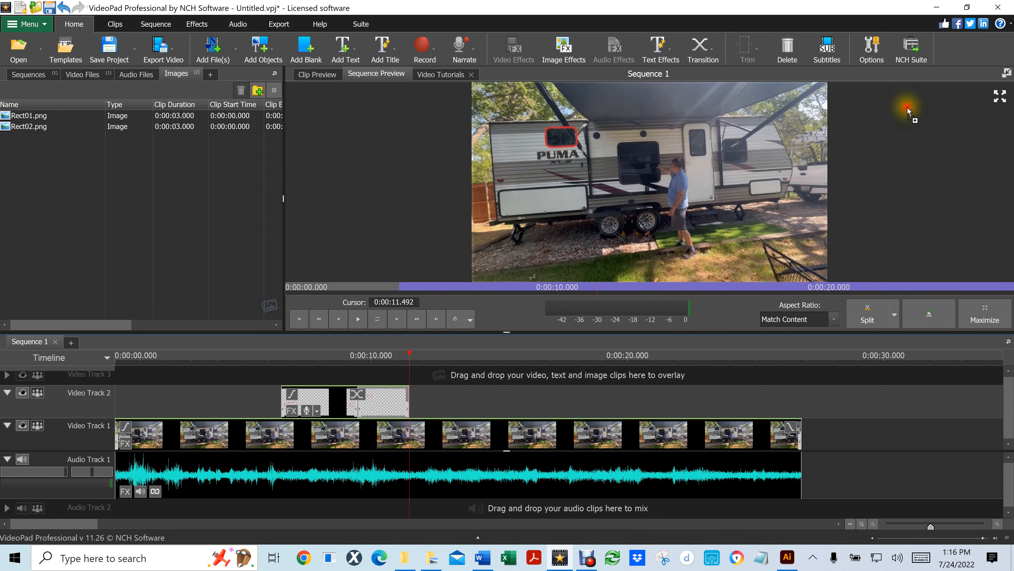
{"action": "left_click", "coordinate": [22, 148]}
{"action": "left_click", "coordinate": [6, 138]}
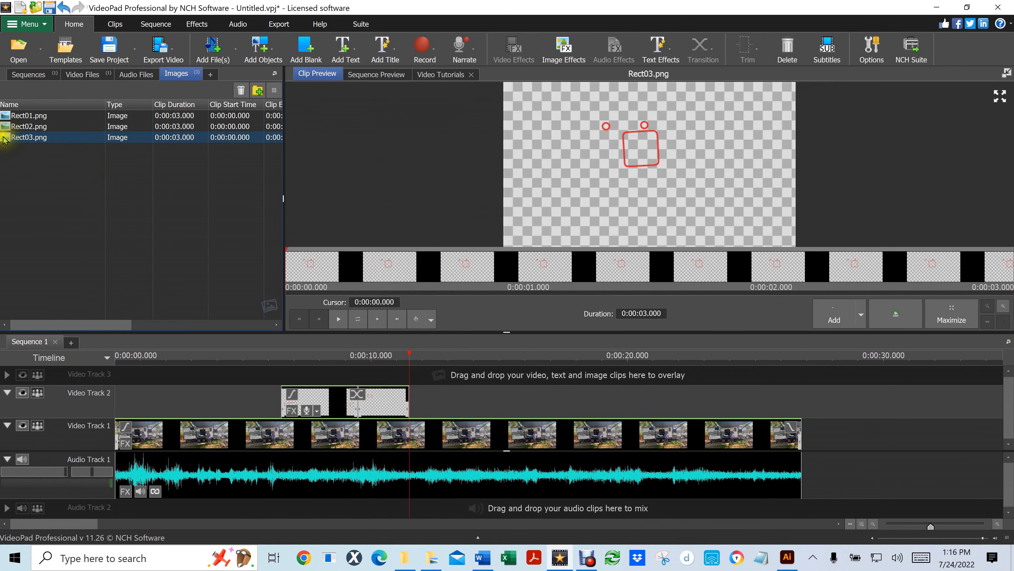
{"action": "left_click_drag", "start_coordinate": [4, 139], "coordinate": [412, 401]}
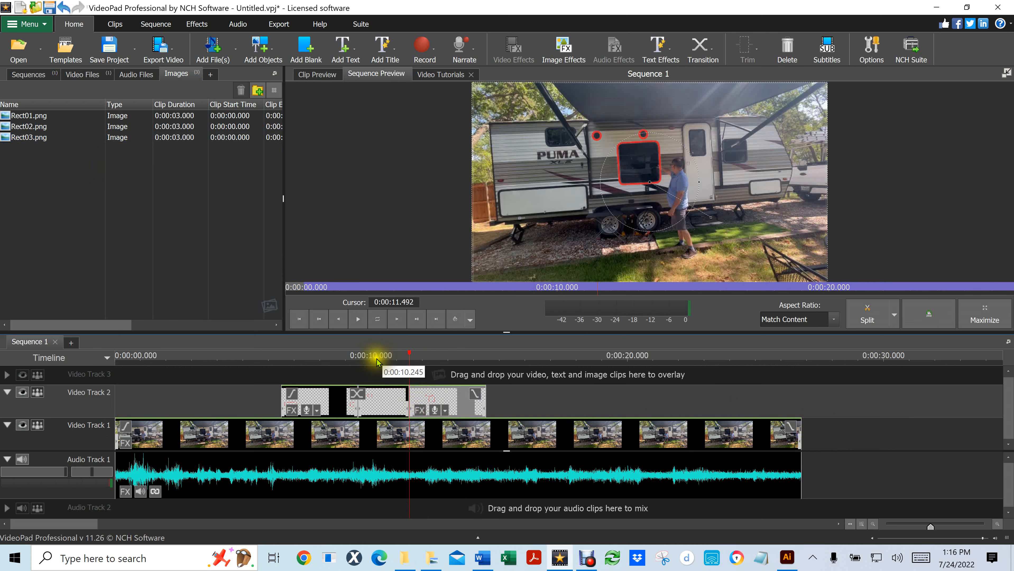
Play the large window's section up to 0:00:14.784, and extend the end of the Rect03.png overlay to the cursor
{"action": "left_click", "coordinate": [359, 319]}
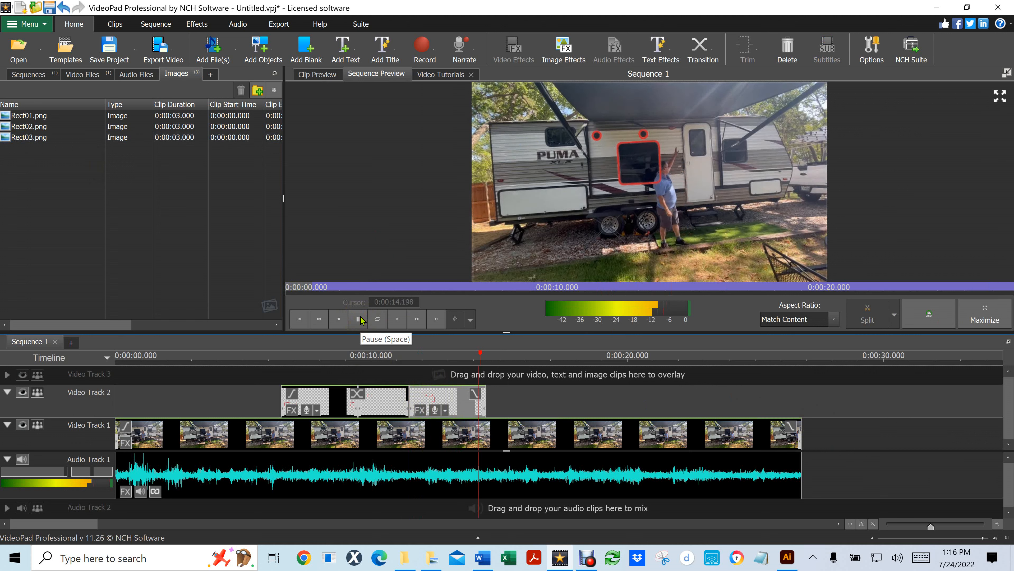
{"action": "left_click", "coordinate": [358, 319]}
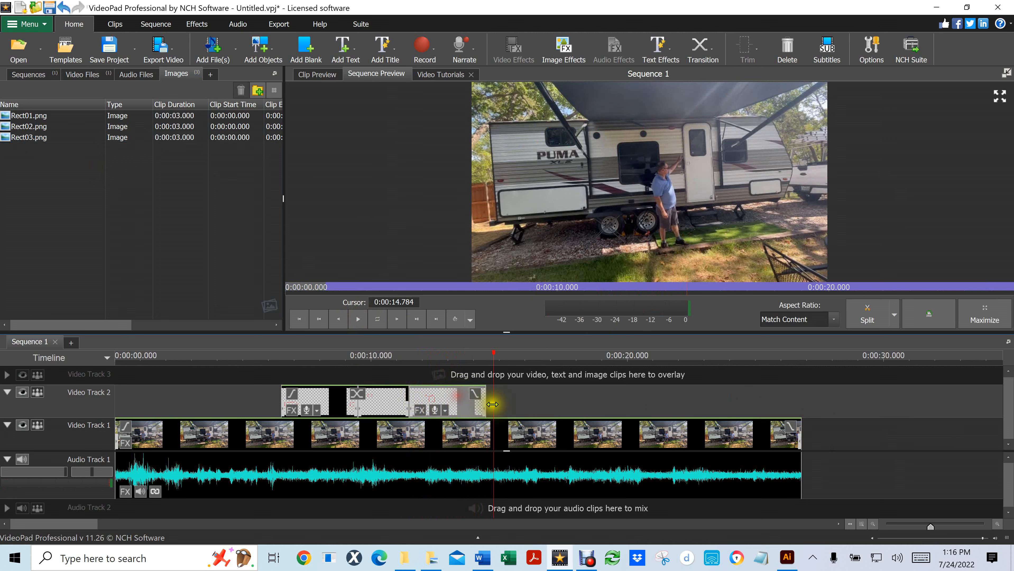
{"action": "left_click_drag", "start_coordinate": [487, 403], "coordinate": [498, 410]}
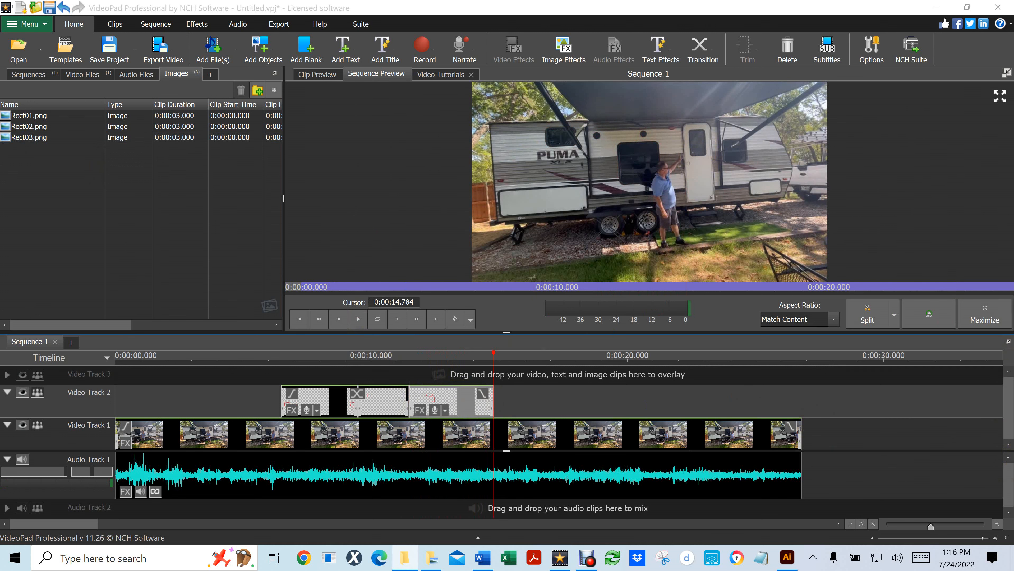
Add Rect04.png to the project images and place it directly after the Rect03.png overlay
{"action": "left_click_drag", "start_coordinate": [74, 242], "coordinate": [43, 167]}
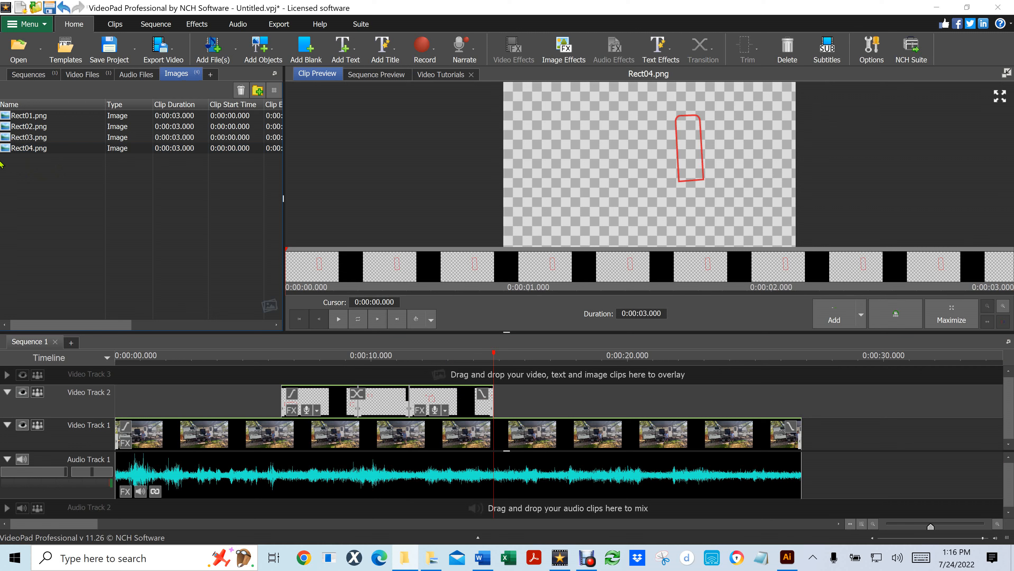
{"action": "left_click_drag", "start_coordinate": [4, 149], "coordinate": [496, 399]}
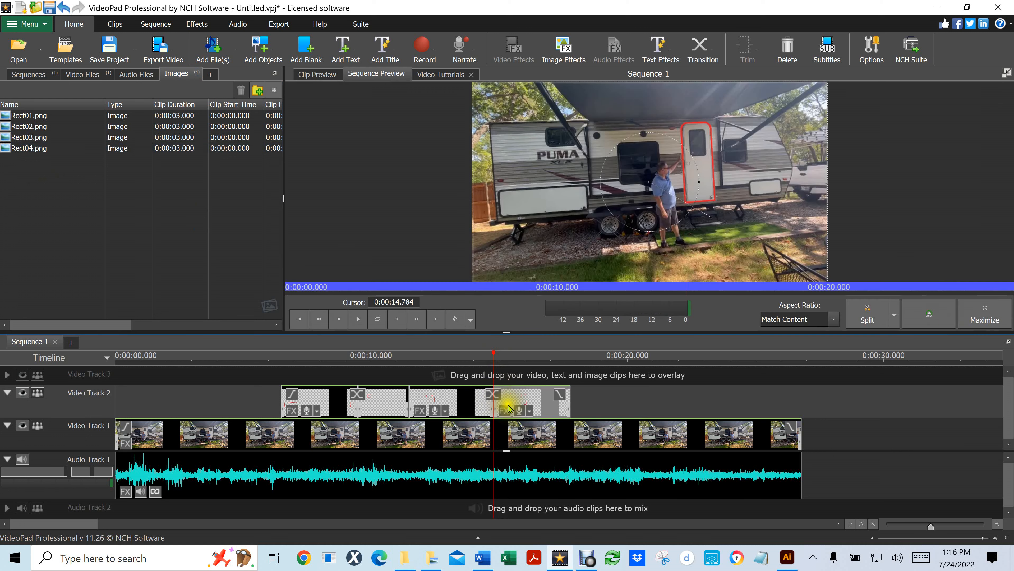
Play through the door outline's section, and set the cursor to 0:00:17.788 at the end of the Rect04.png overlay
{"action": "left_click", "coordinate": [357, 318]}
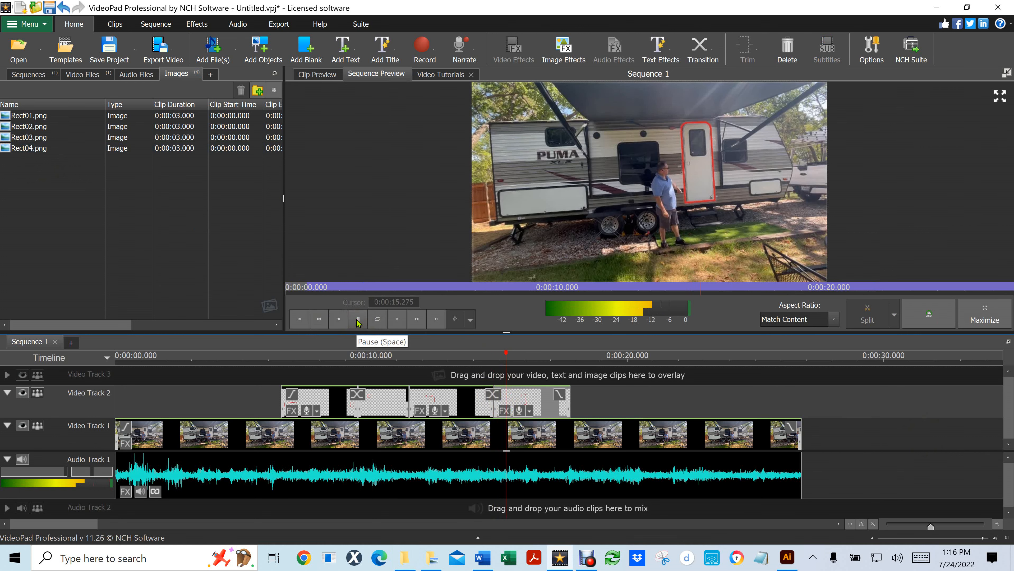
{"action": "left_click", "coordinate": [358, 319]}
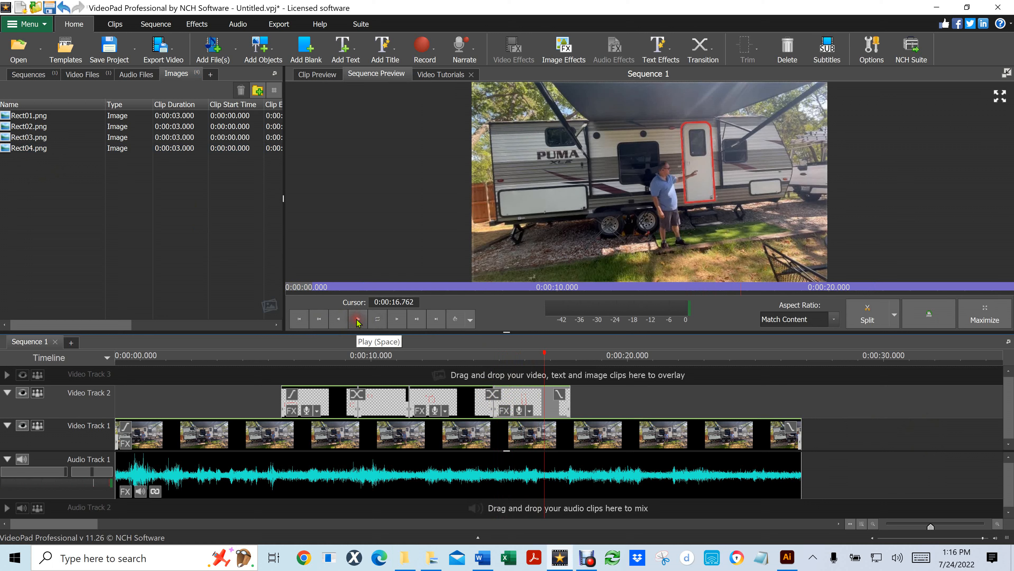
{"action": "left_click", "coordinate": [358, 319]}
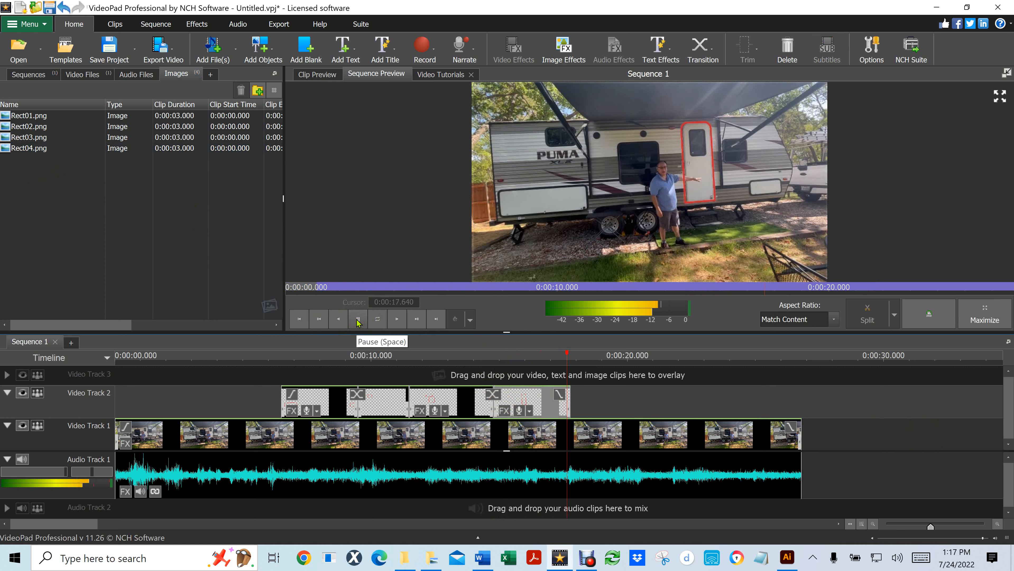
{"action": "left_click", "coordinate": [358, 319]}
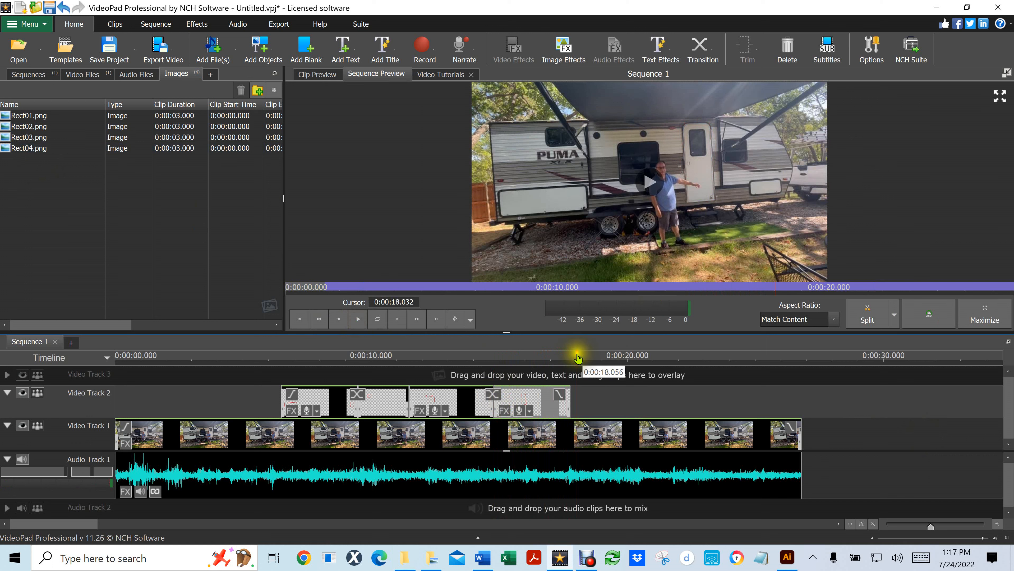
{"action": "left_click_drag", "start_coordinate": [576, 359], "coordinate": [571, 360]}
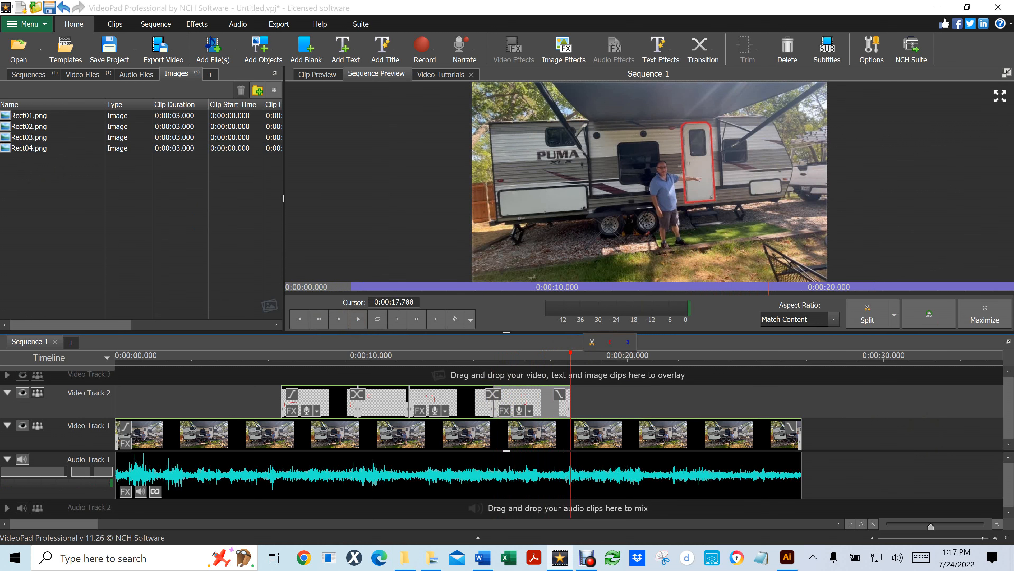
Add Rect06.png to the project images and place it directly after the Rect04.png overlay
{"action": "left_click_drag", "start_coordinate": [1013, 125], "coordinate": [65, 184]}
{"action": "left_click_drag", "start_coordinate": [5, 158], "coordinate": [576, 407]}
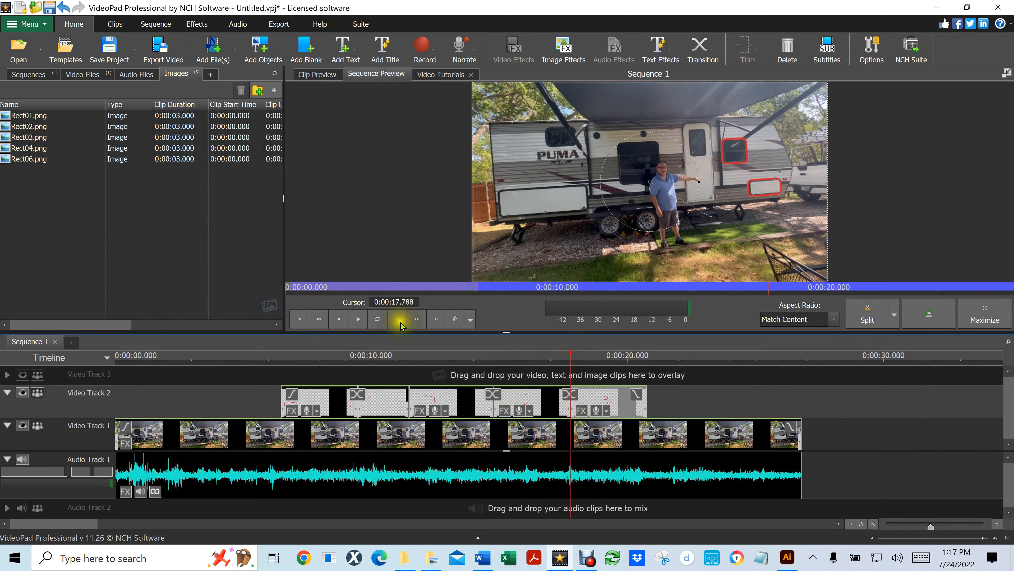
Play the front window and storage section up to 0:00:20.320, and set the Rect06.png overlay's duration to 0:00:02.000
{"action": "left_click", "coordinate": [357, 321]}
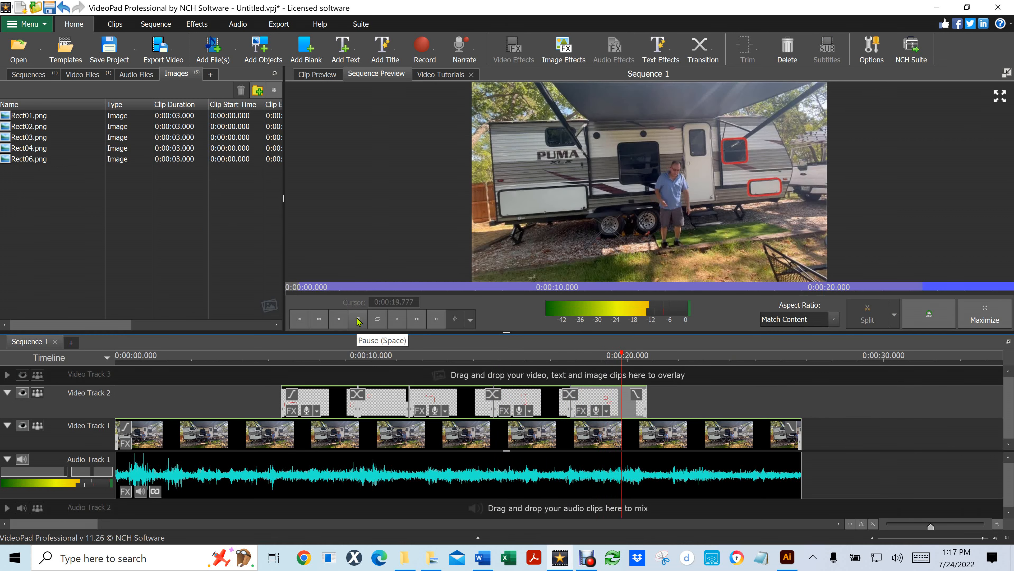
{"action": "left_click", "coordinate": [357, 321]}
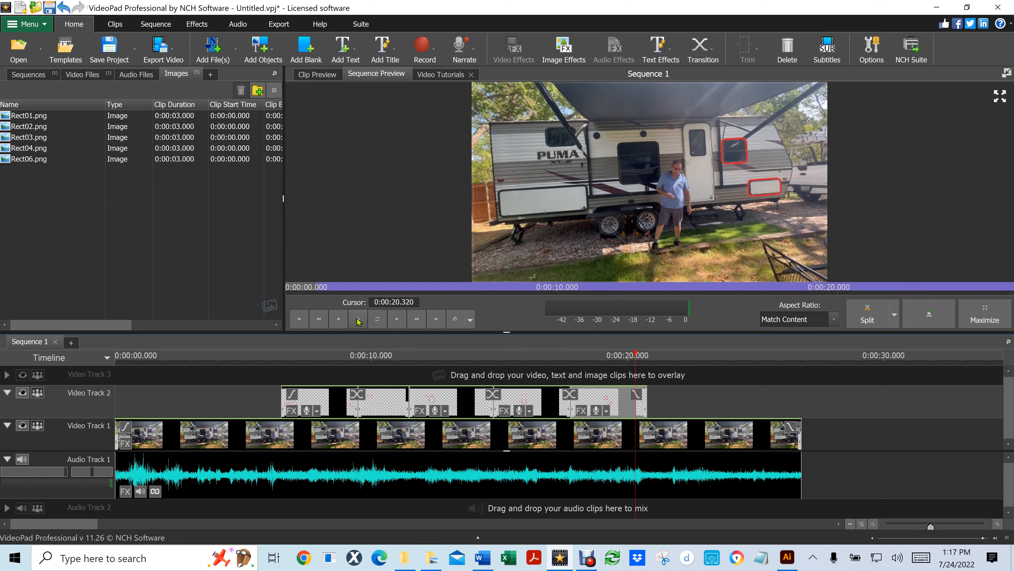
{"action": "right_click", "coordinate": [588, 397]}
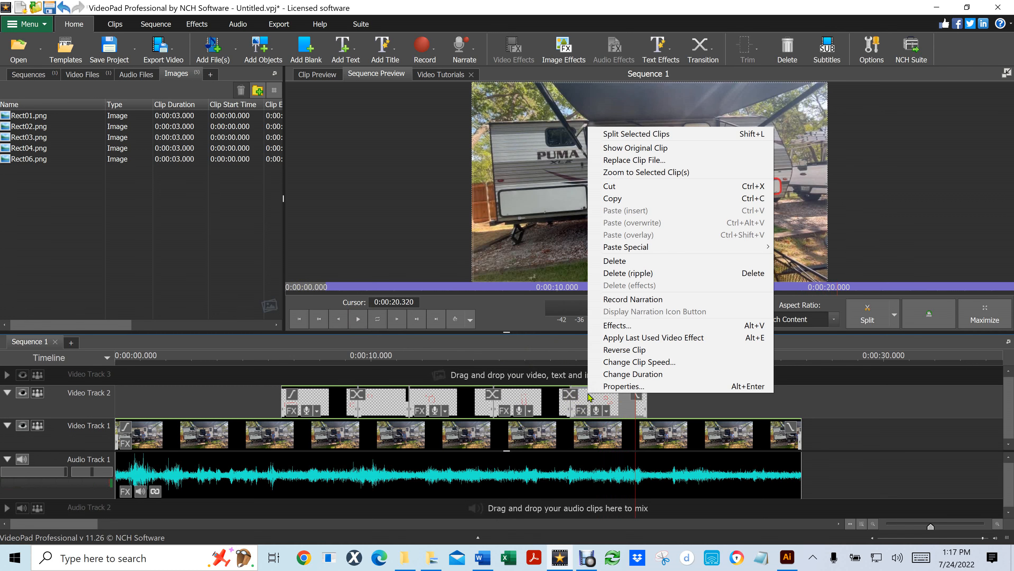
{"action": "left_click", "coordinate": [643, 375]}
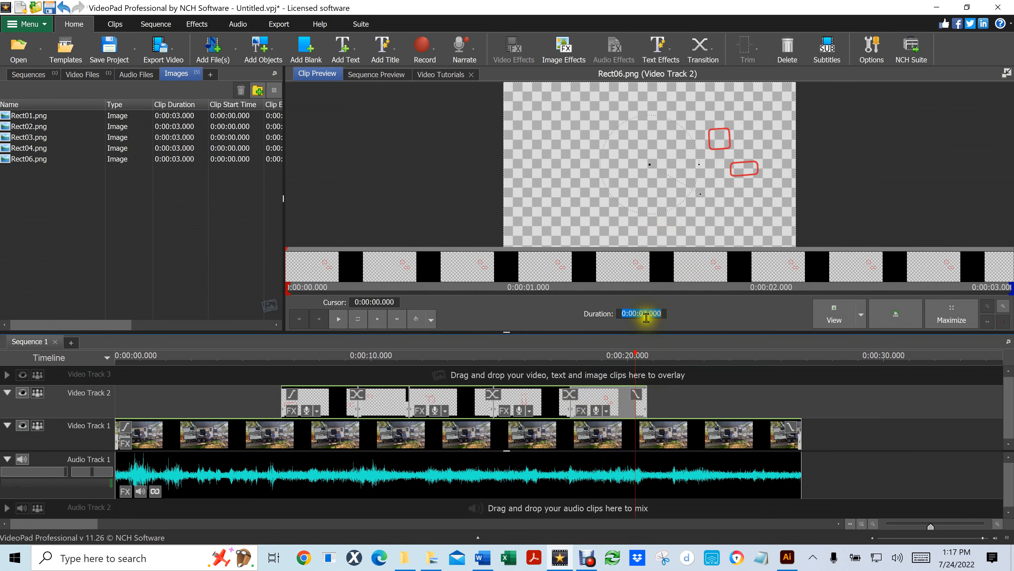
{"action": "left_click", "coordinate": [655, 314]}
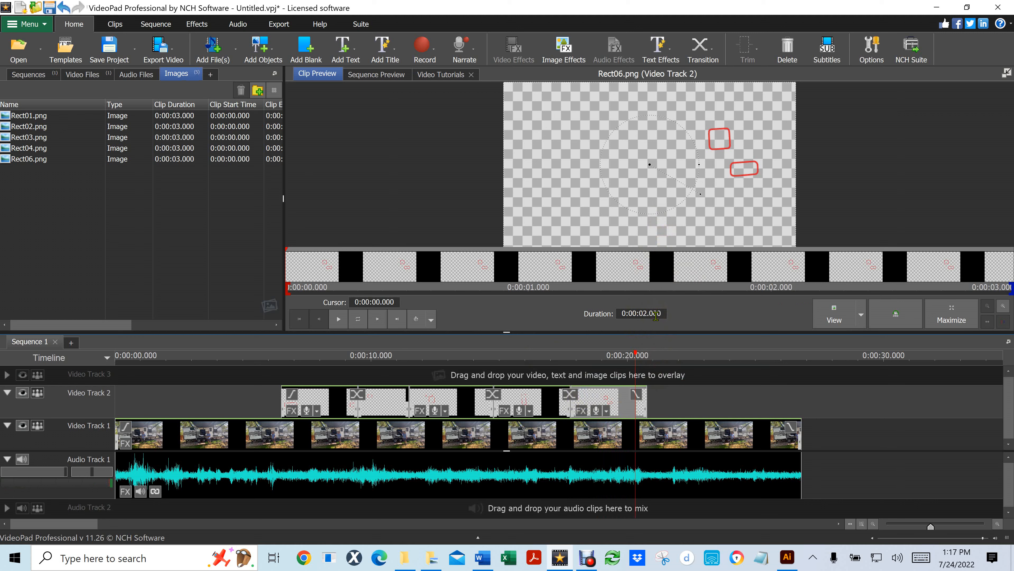
{"action": "left_click", "coordinate": [670, 399]}
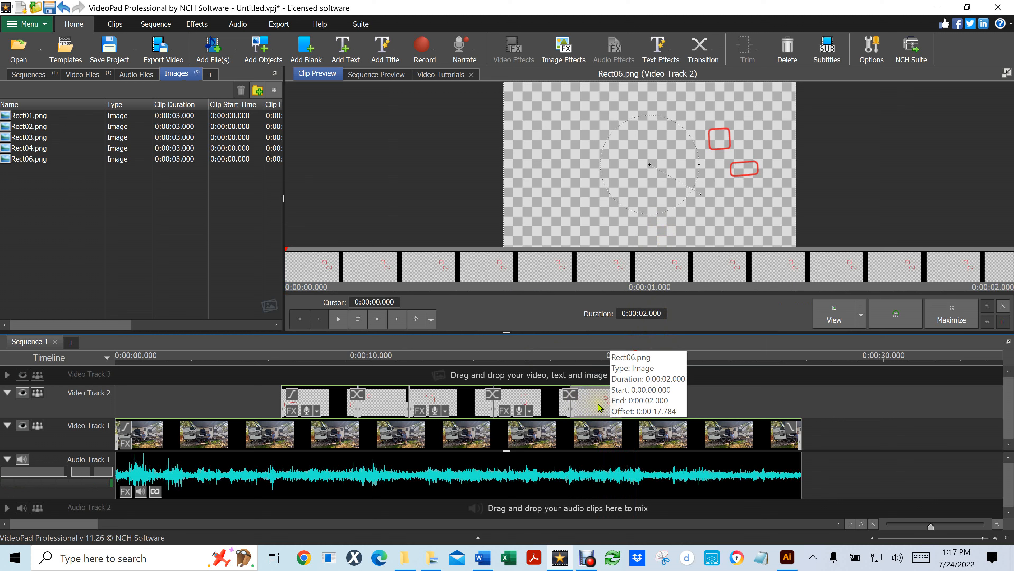
Play the sequence from the later overlay sections to the video's end, checking the timing of the Rect04.png and Rect06.png outlines
{"action": "right_click", "coordinate": [598, 407]}
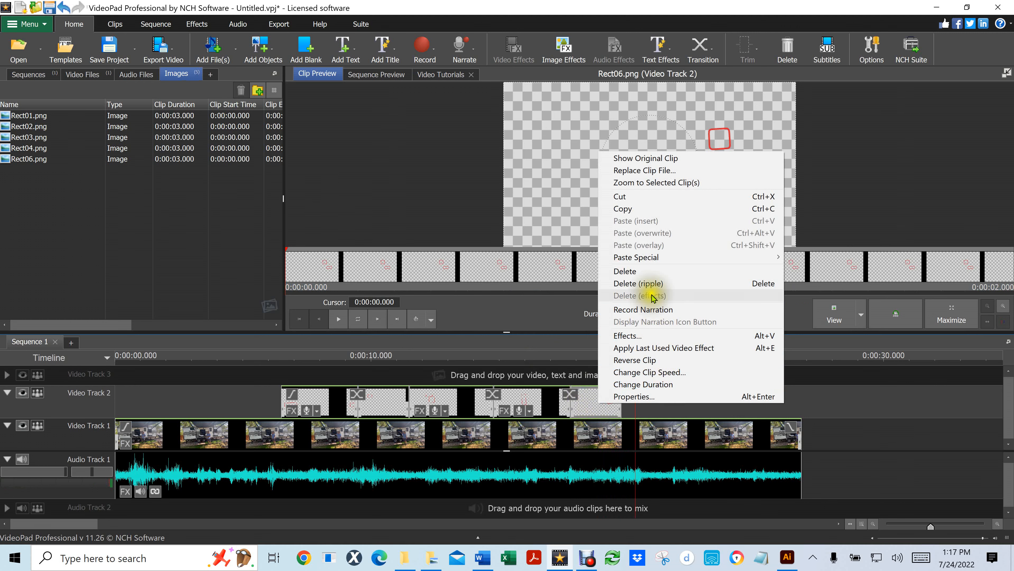
{"action": "left_click", "coordinate": [833, 390]}
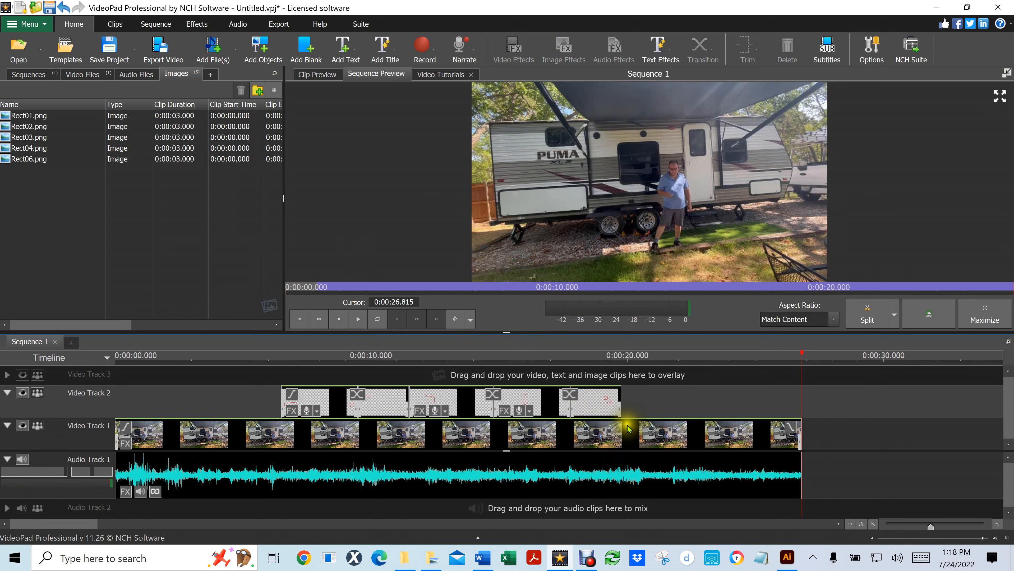
{"action": "left_click", "coordinate": [588, 356]}
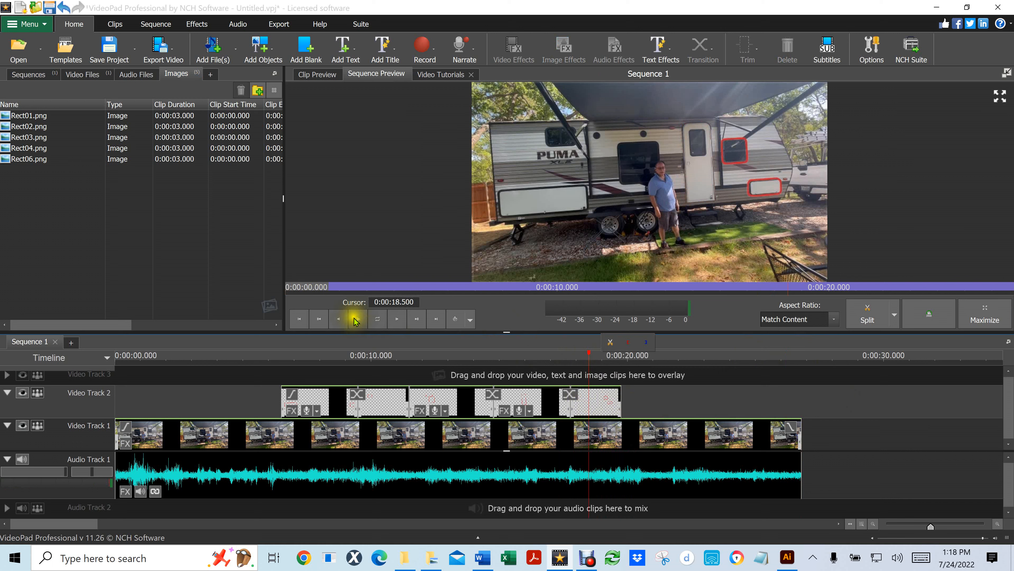
{"action": "left_click", "coordinate": [357, 319]}
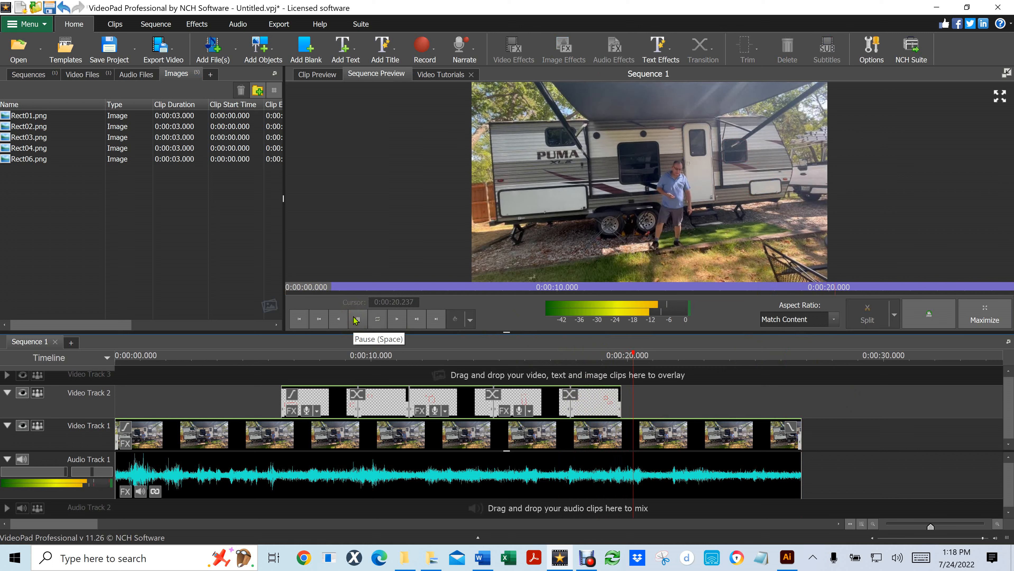
{"action": "left_click", "coordinate": [357, 319]}
{"action": "left_click_drag", "start_coordinate": [655, 353], "coordinate": [463, 366]}
{"action": "left_click", "coordinate": [358, 319]}
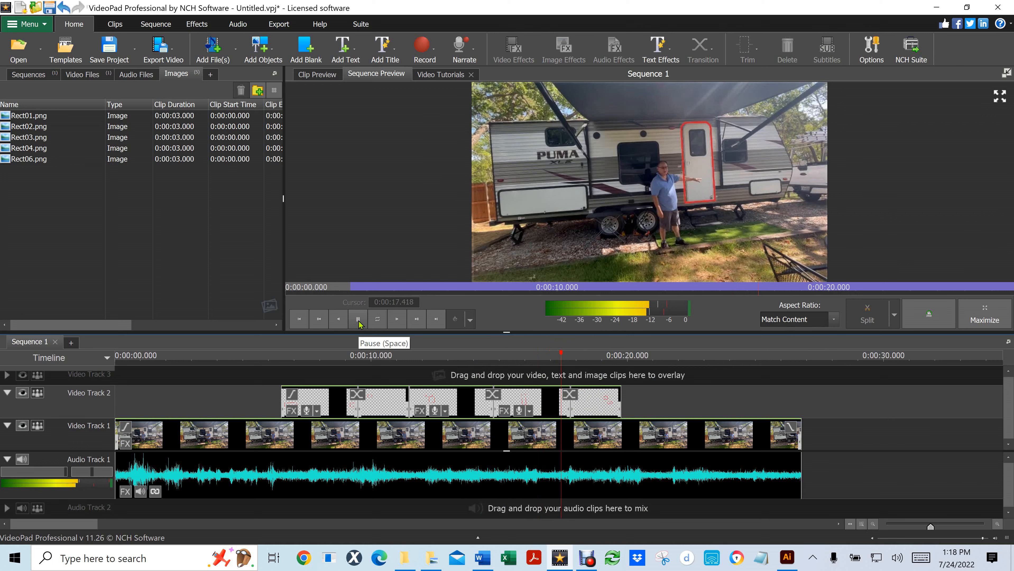
{"action": "left_click", "coordinate": [358, 319]}
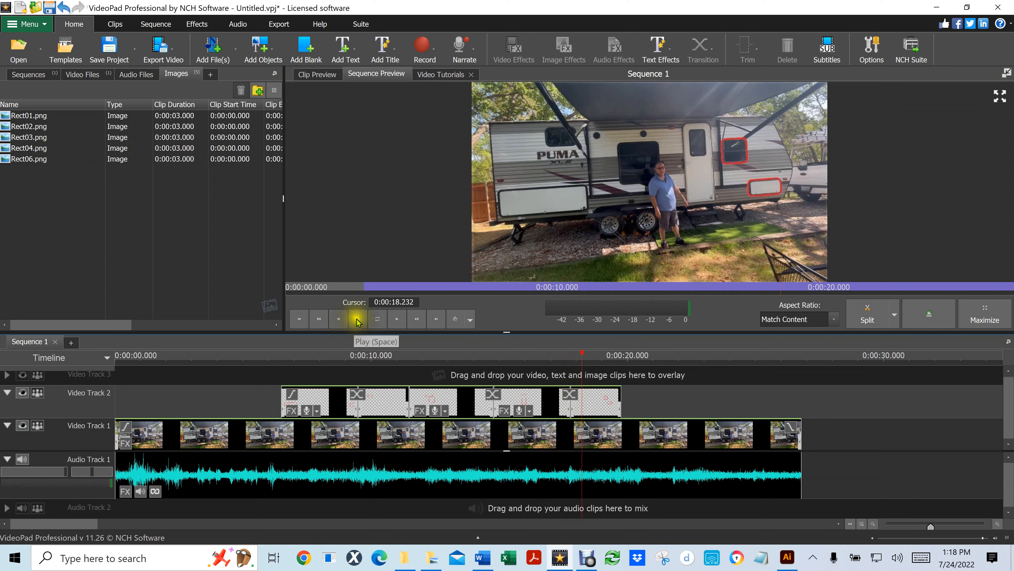
{"action": "left_click", "coordinate": [358, 320]}
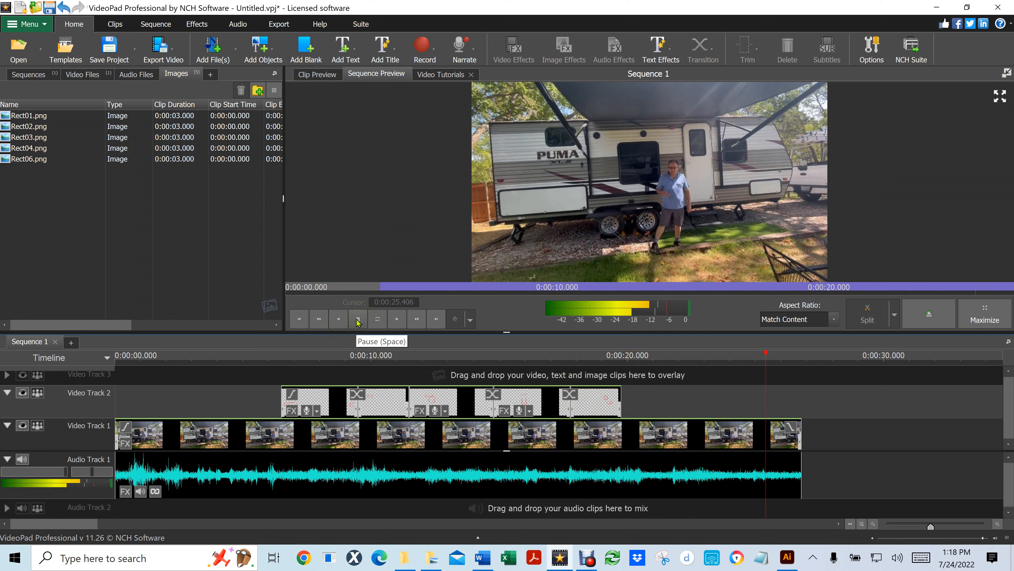
{"action": "left_click", "coordinate": [358, 320]}
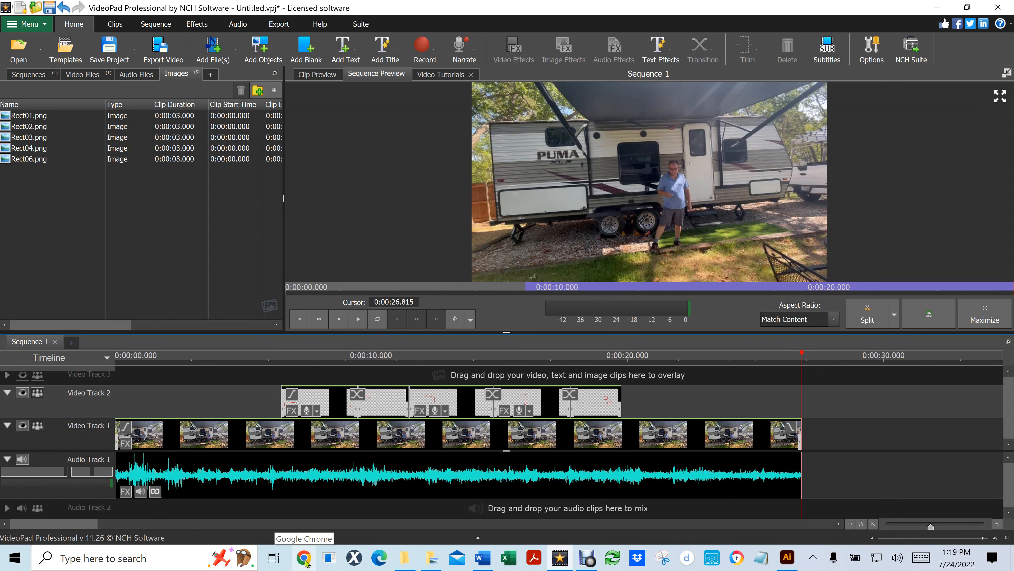
Switch to Google Chrome, maximize its window, and open the bookmarked Vectr free illustrator site
{"action": "left_click", "coordinate": [304, 558]}
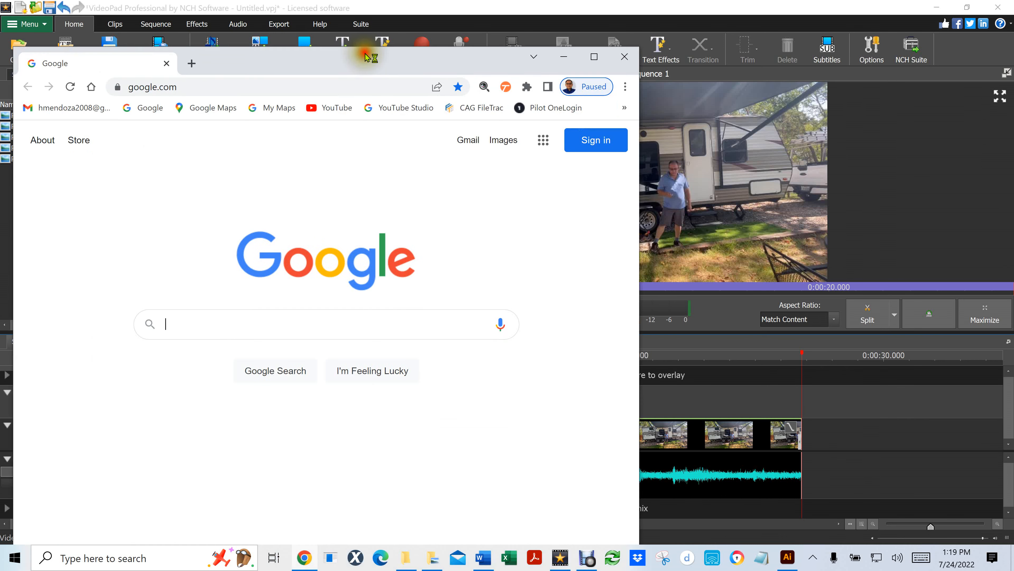
{"action": "left_click_drag", "start_coordinate": [354, 57], "coordinate": [466, 2]}
{"action": "left_click", "coordinate": [998, 56]}
{"action": "scroll", "coordinate": [898, 392], "scroll_direction": "down", "scroll_amount": 9}
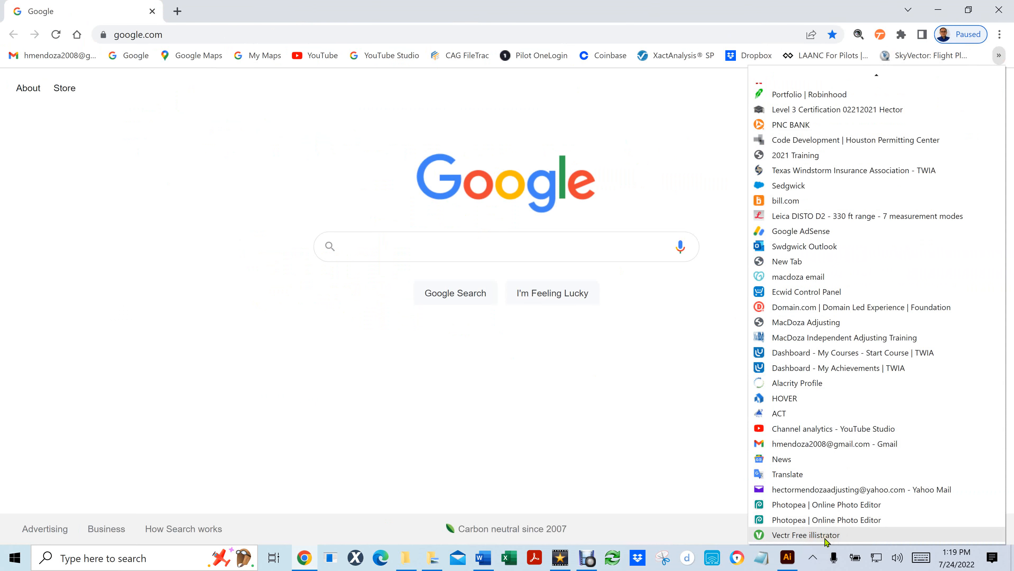
{"action": "left_click", "coordinate": [806, 535]}
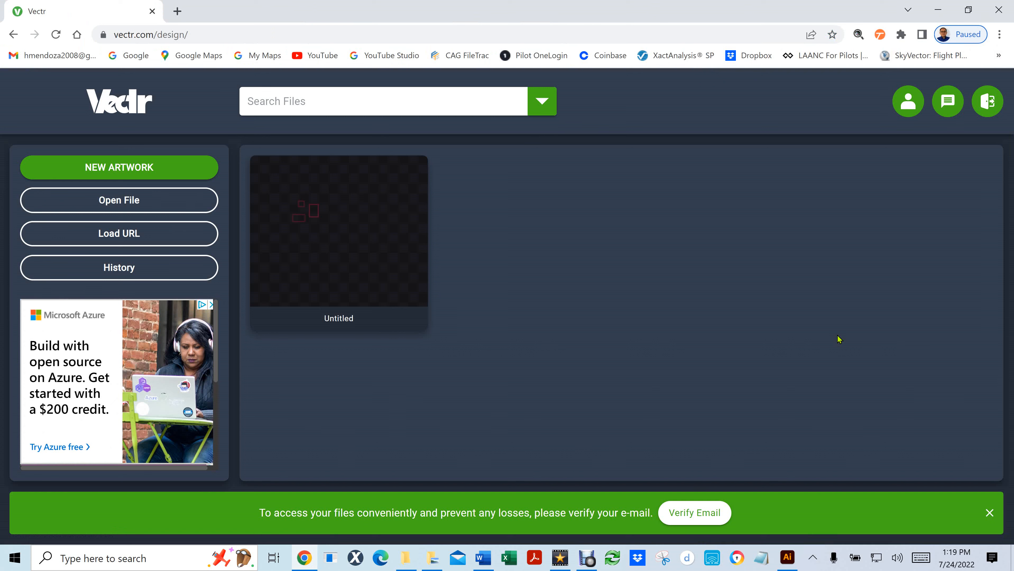
Start a new Vectr artwork using the recent Untitled preset sized 8.5 x 11 in
{"action": "left_click", "coordinate": [117, 173]}
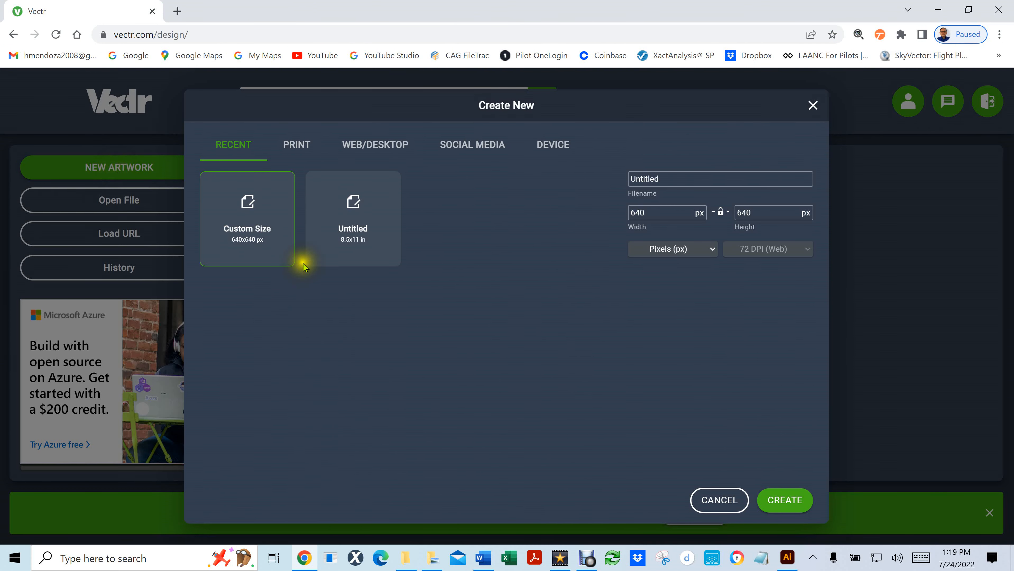
{"action": "left_click", "coordinate": [355, 219]}
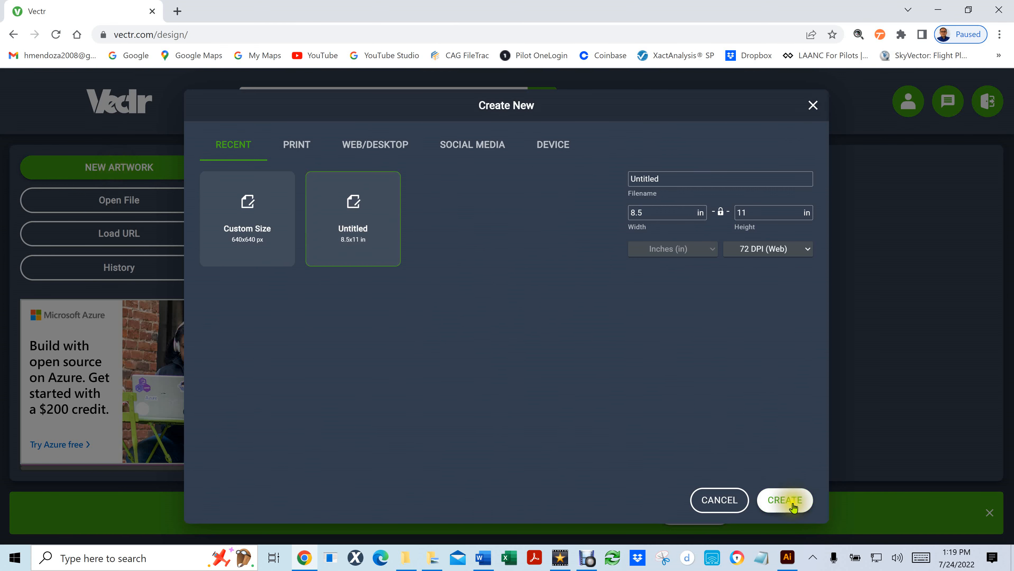